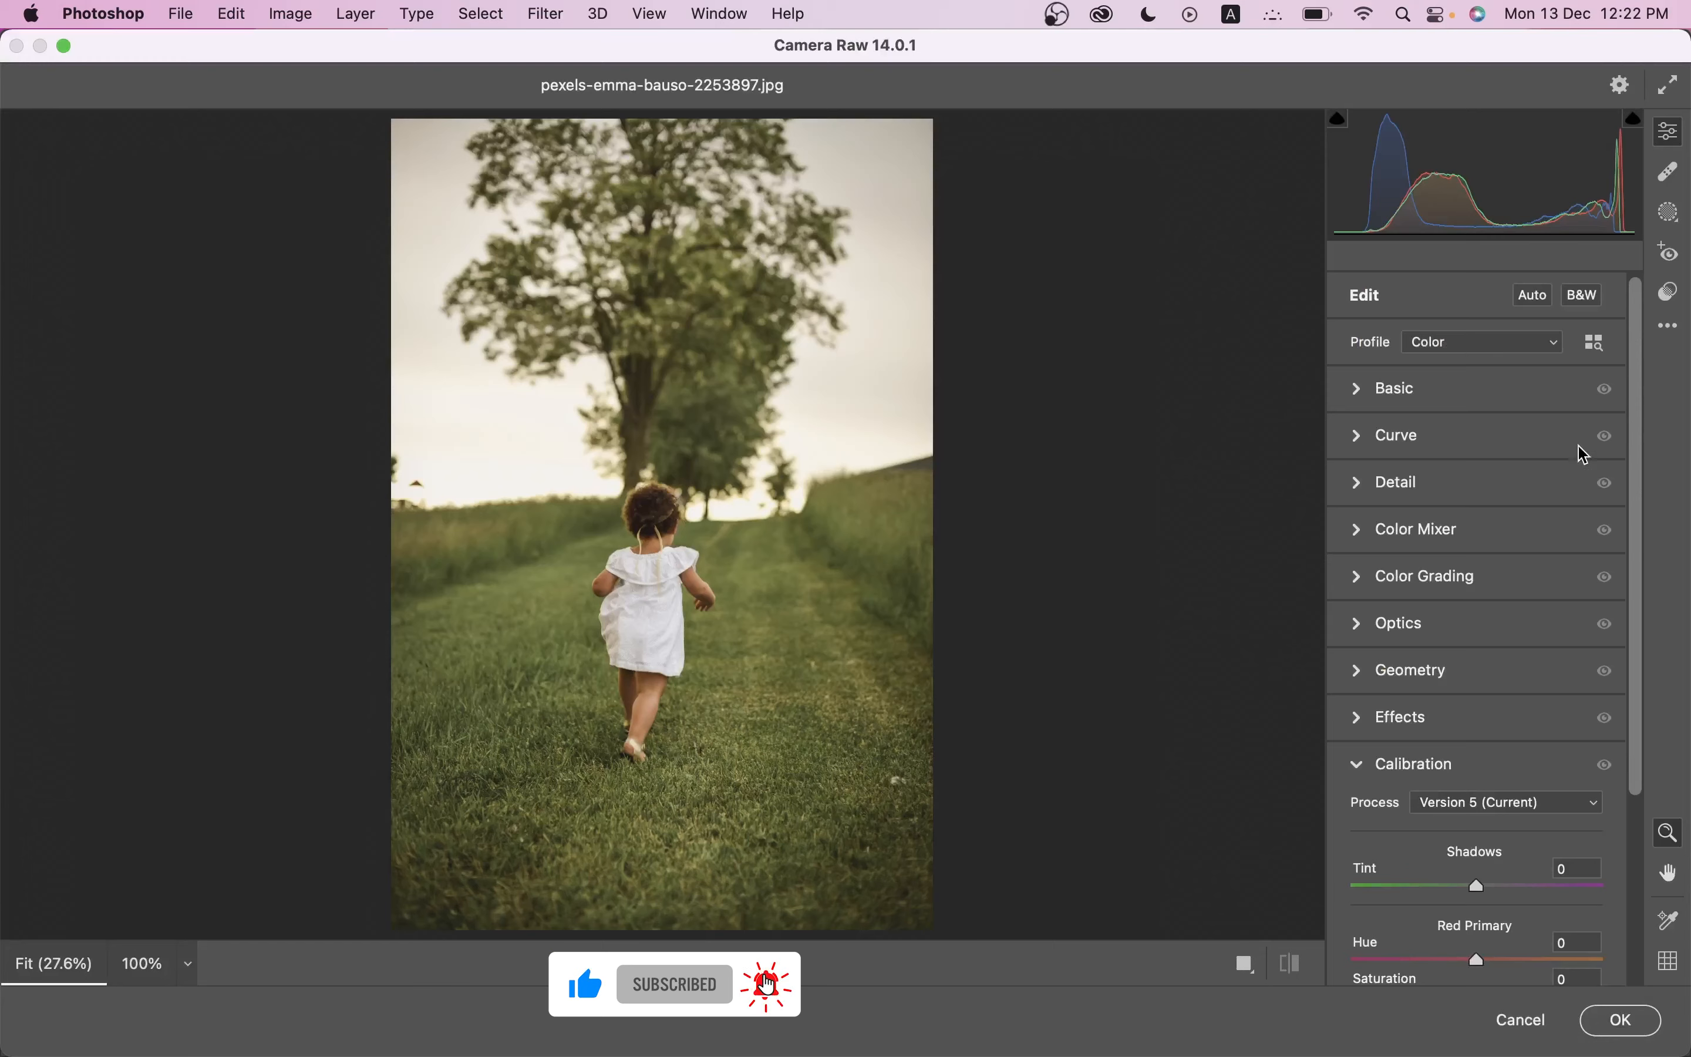
# In the Basic adjustments, set Contrast to +18, Highlights to -55 and Shadows to +14
pyautogui.click(1454, 392)
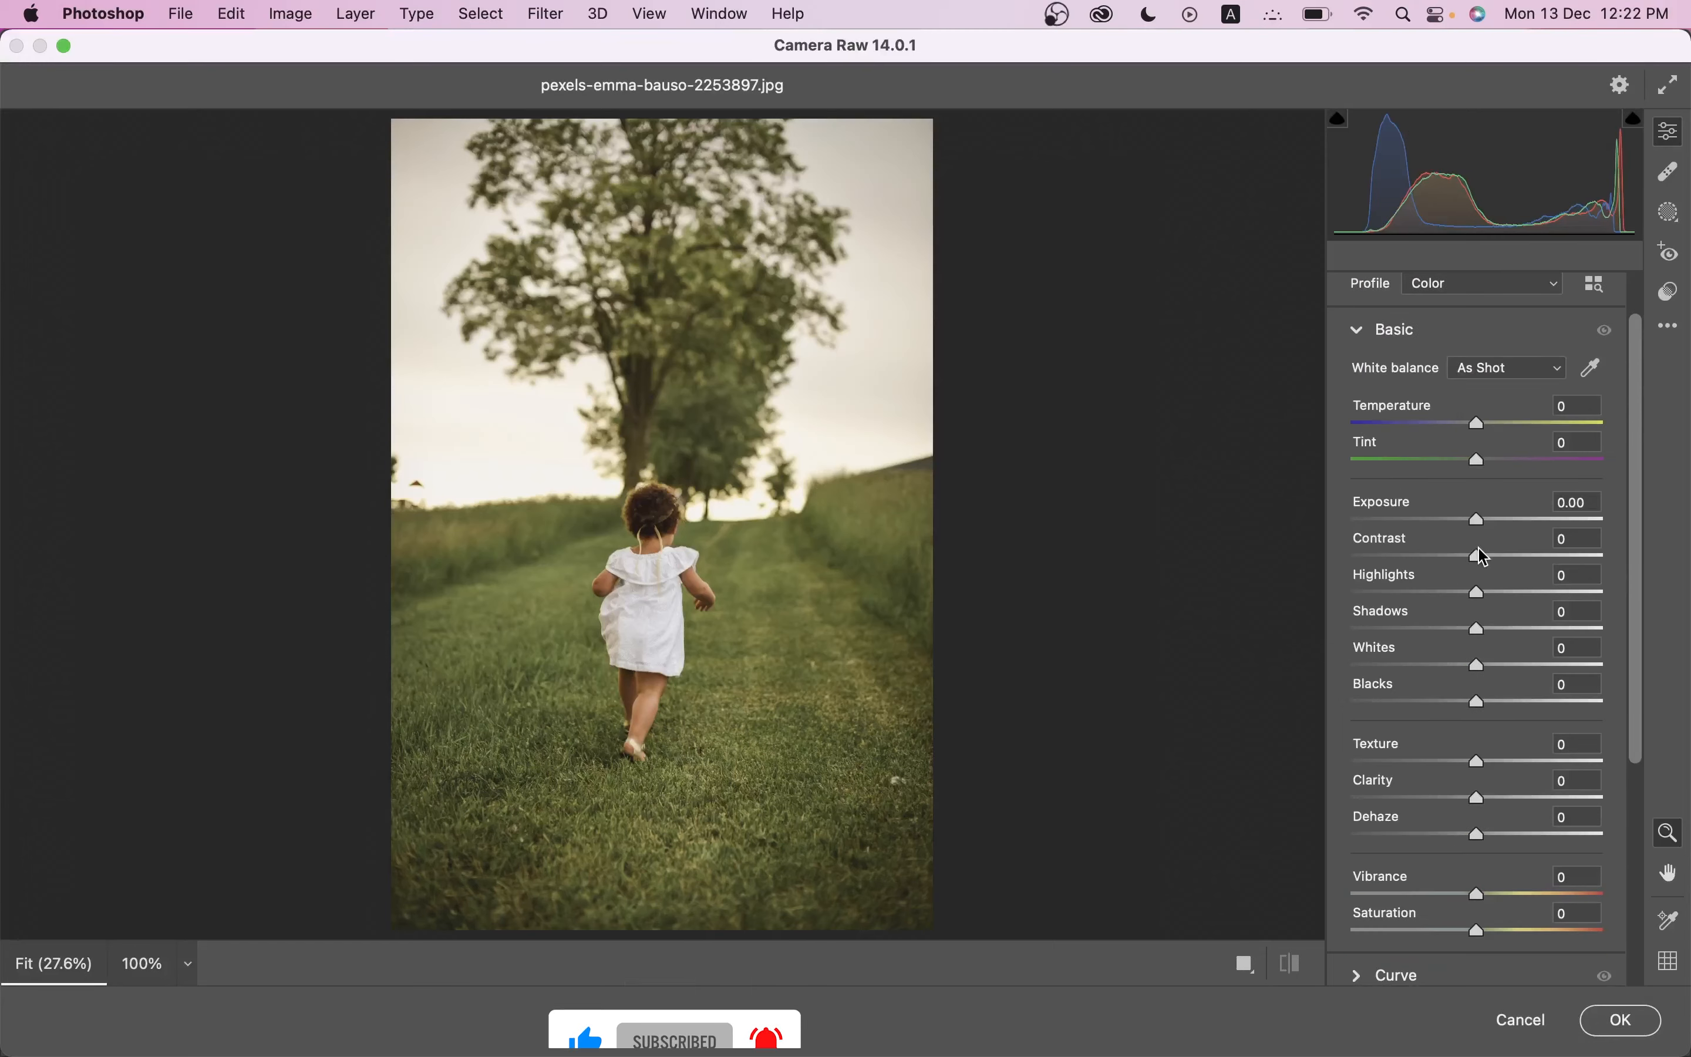
pyautogui.moveTo(1478, 554); pyautogui.dragTo(1412, 598)
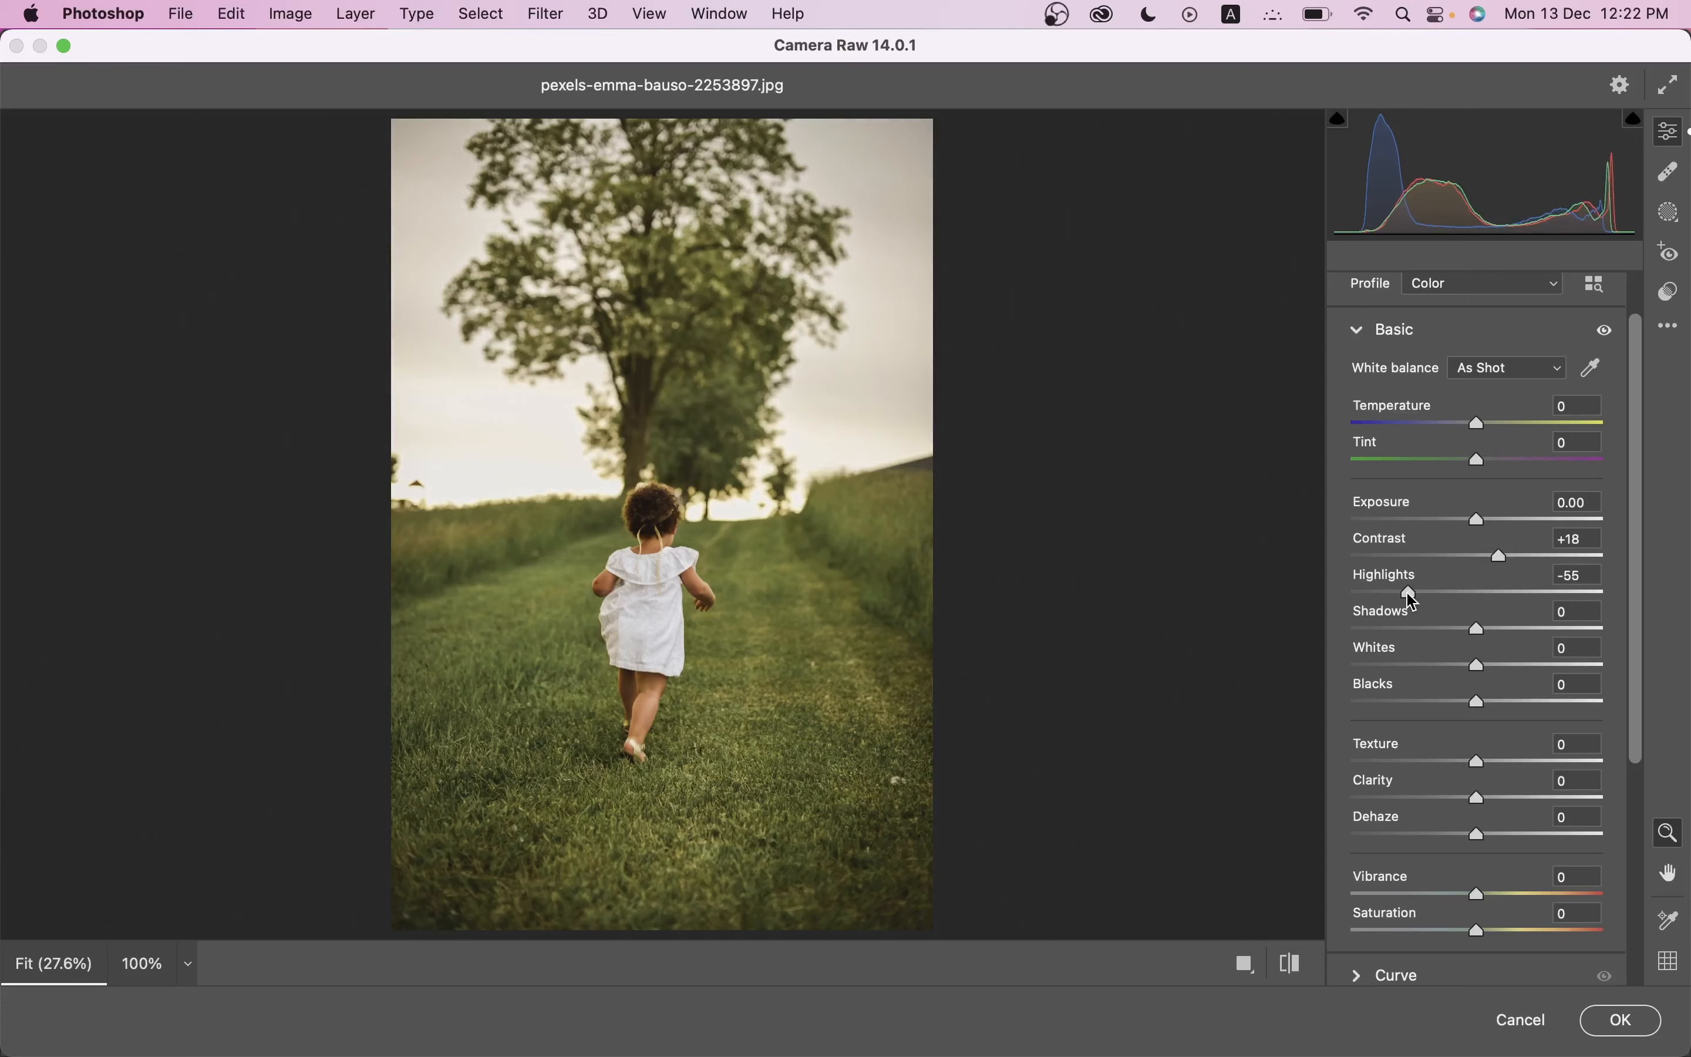
pyautogui.click(1499, 632)
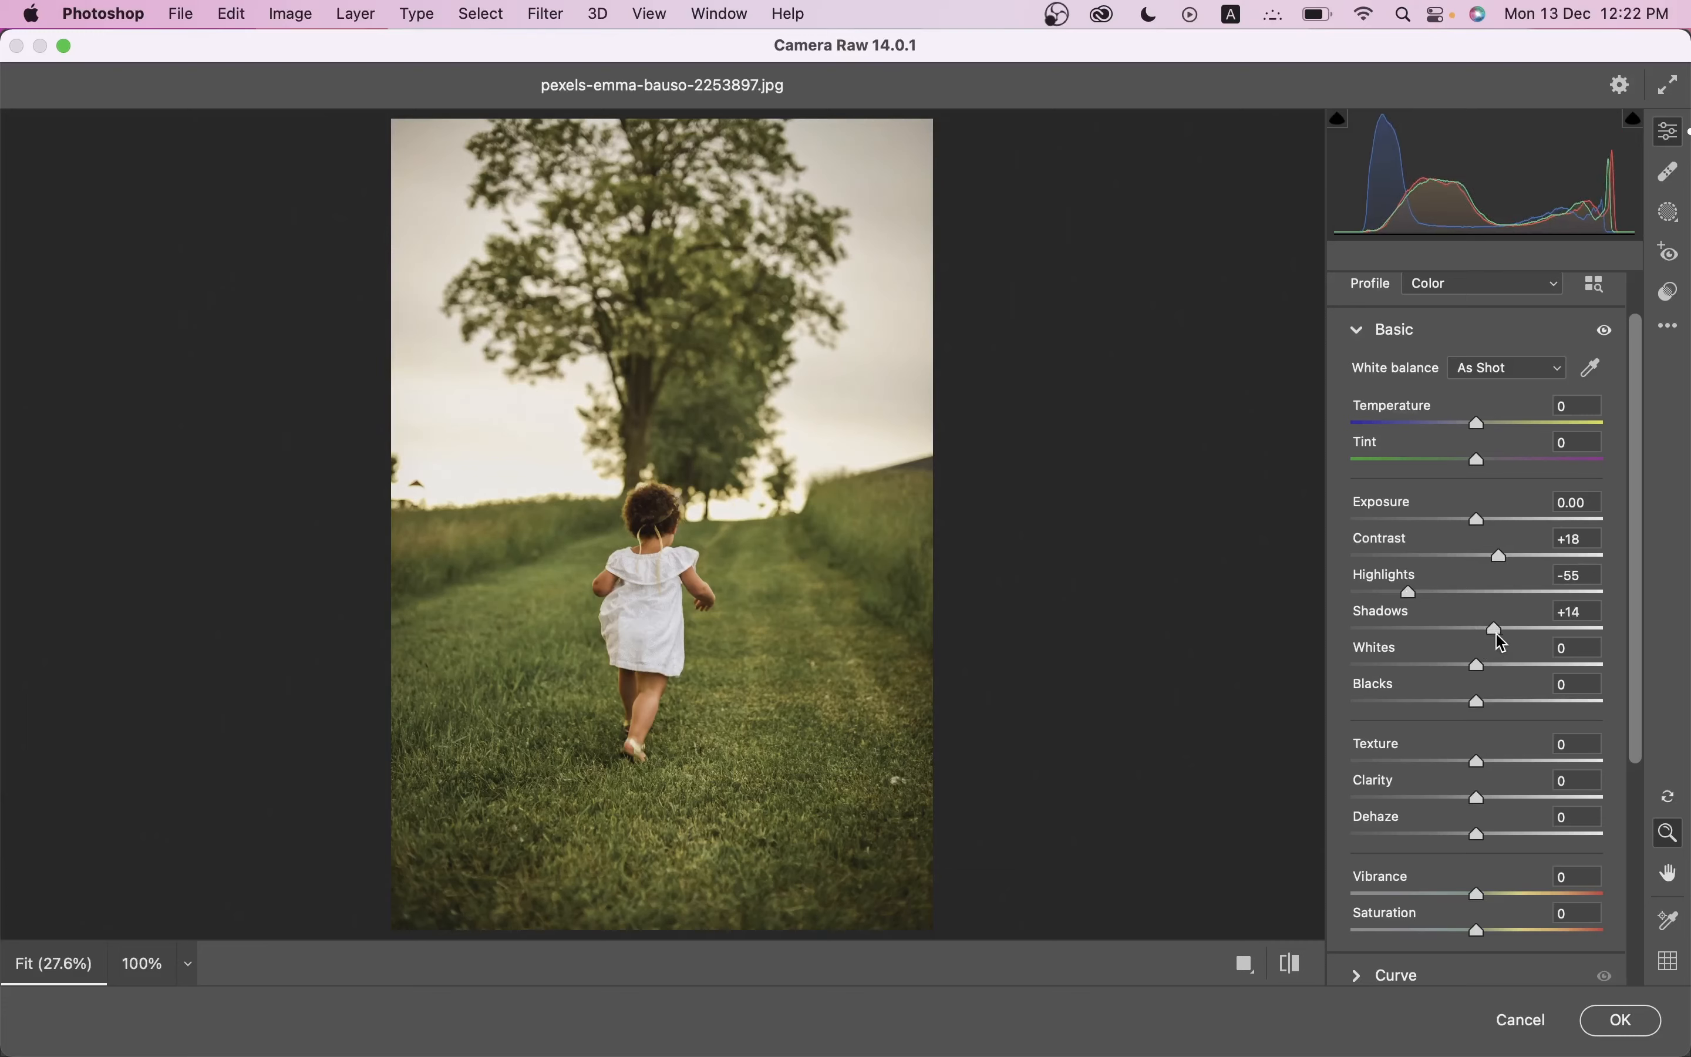
# Set Whites to -31, Blacks to +69 and Saturation to -8 in the Basic adjustments
pyautogui.moveTo(1480, 665); pyautogui.dragTo(1438, 664)
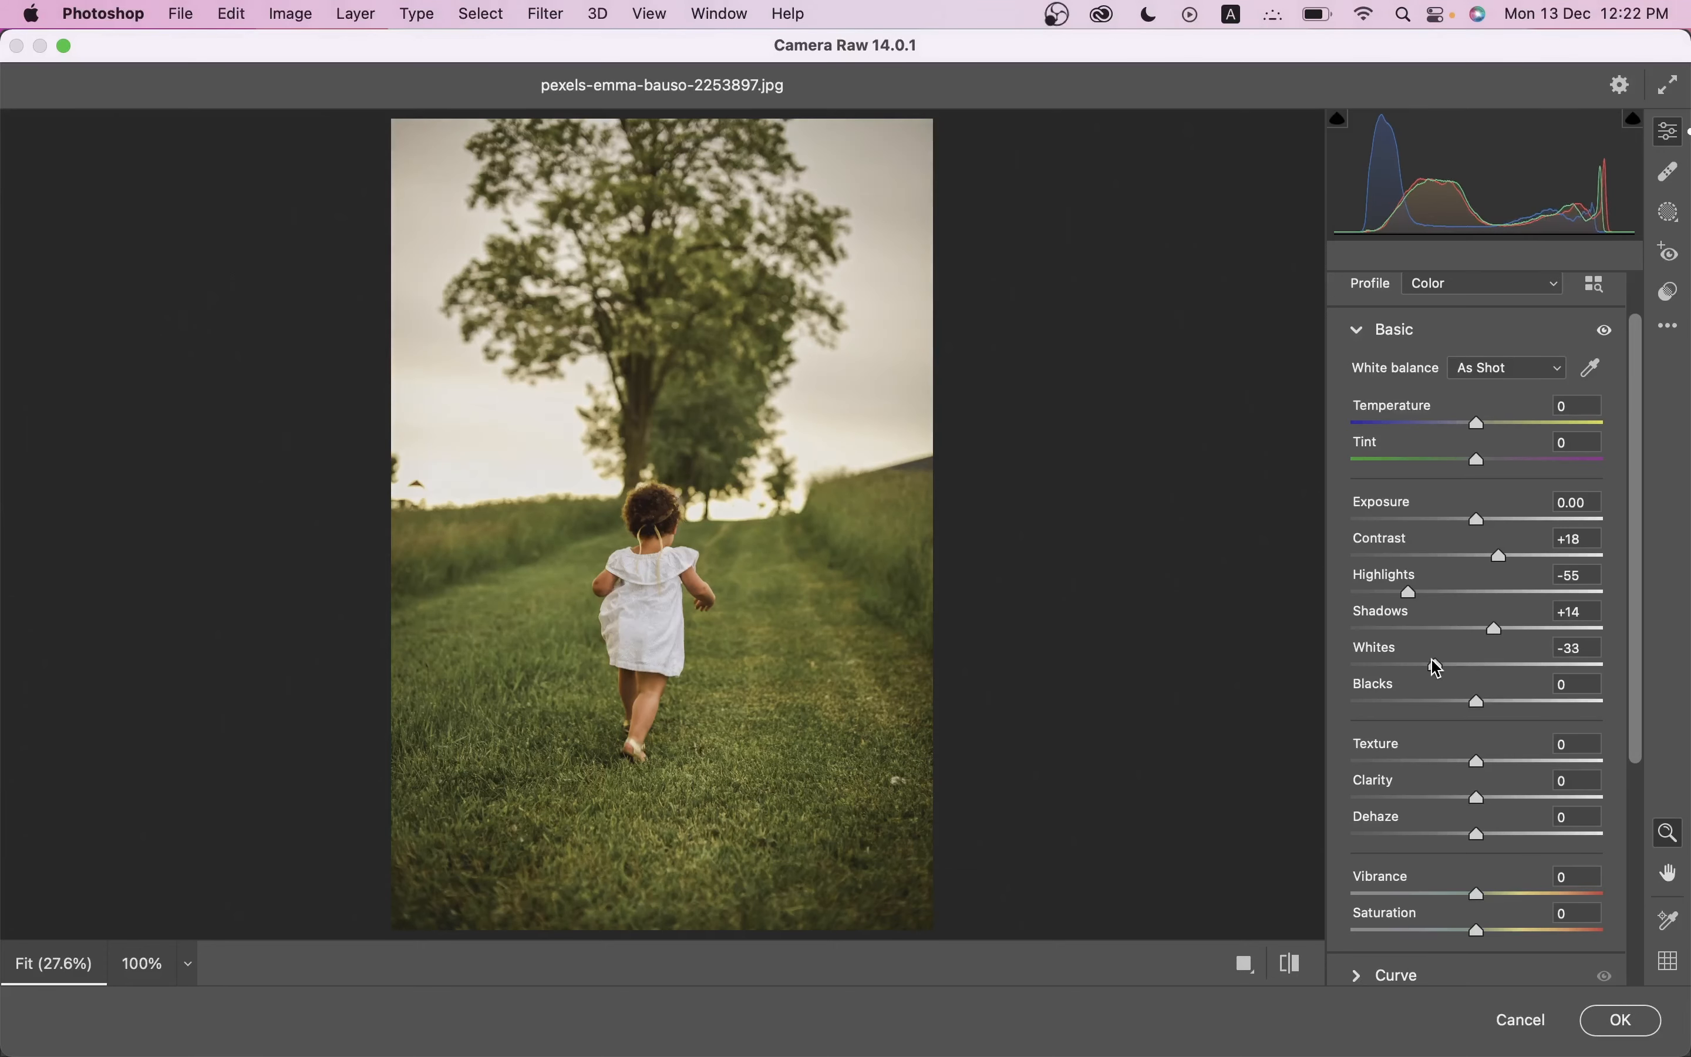
pyautogui.moveTo(1480, 702); pyautogui.dragTo(1568, 705)
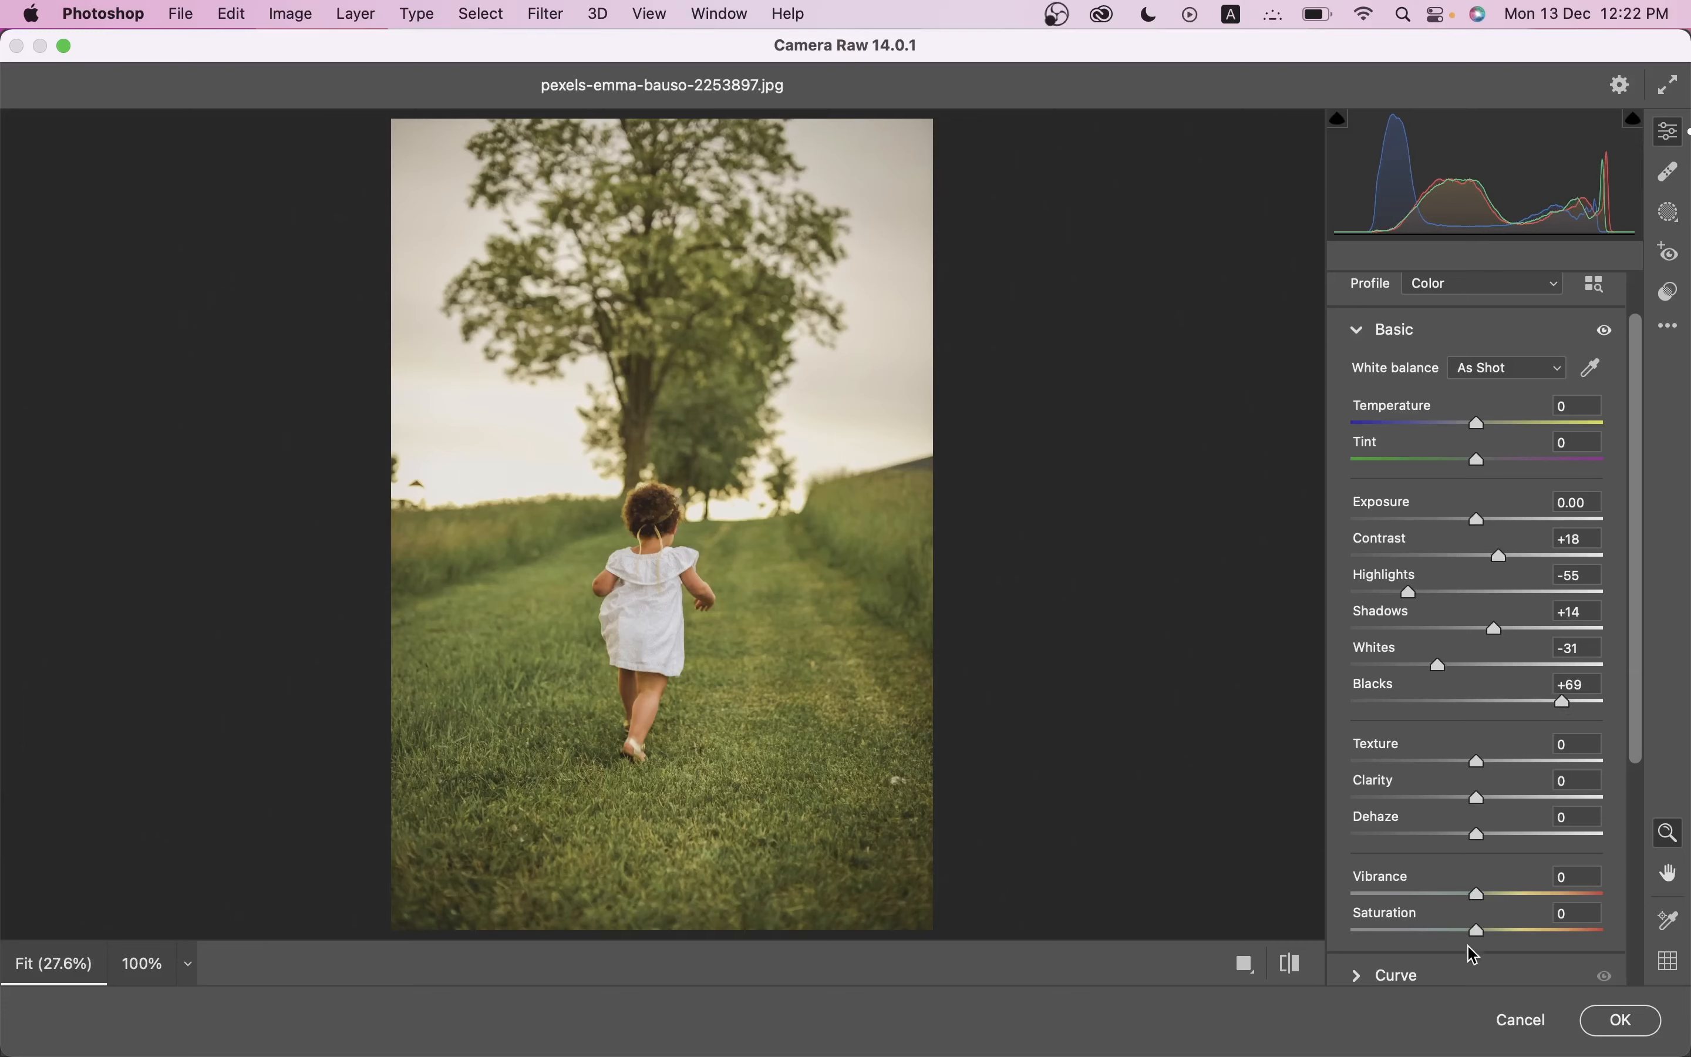
pyautogui.moveTo(1473, 935); pyautogui.dragTo(1471, 937)
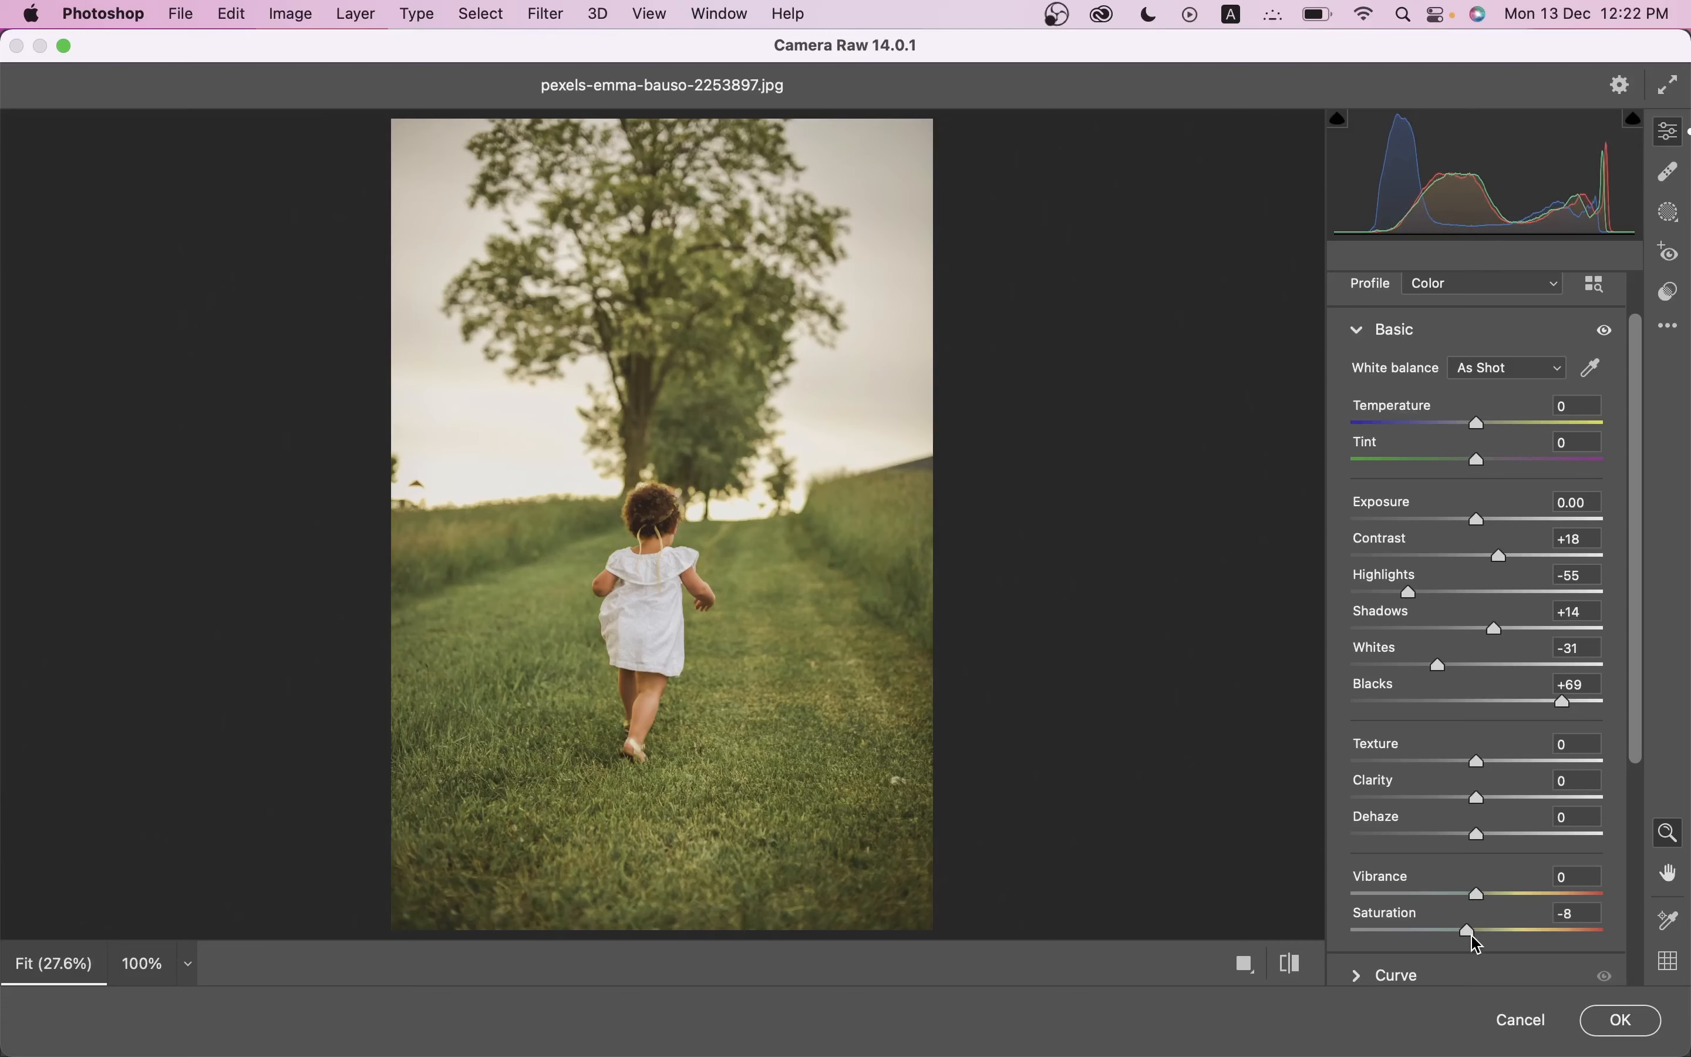
# On the composite point curve, add a deep-shadow point slightly below the diagonal and raise the black endpoint to output 9
pyautogui.moveTo(1650, 473); pyautogui.dragTo(1635, 668)
pyautogui.click(1445, 642)
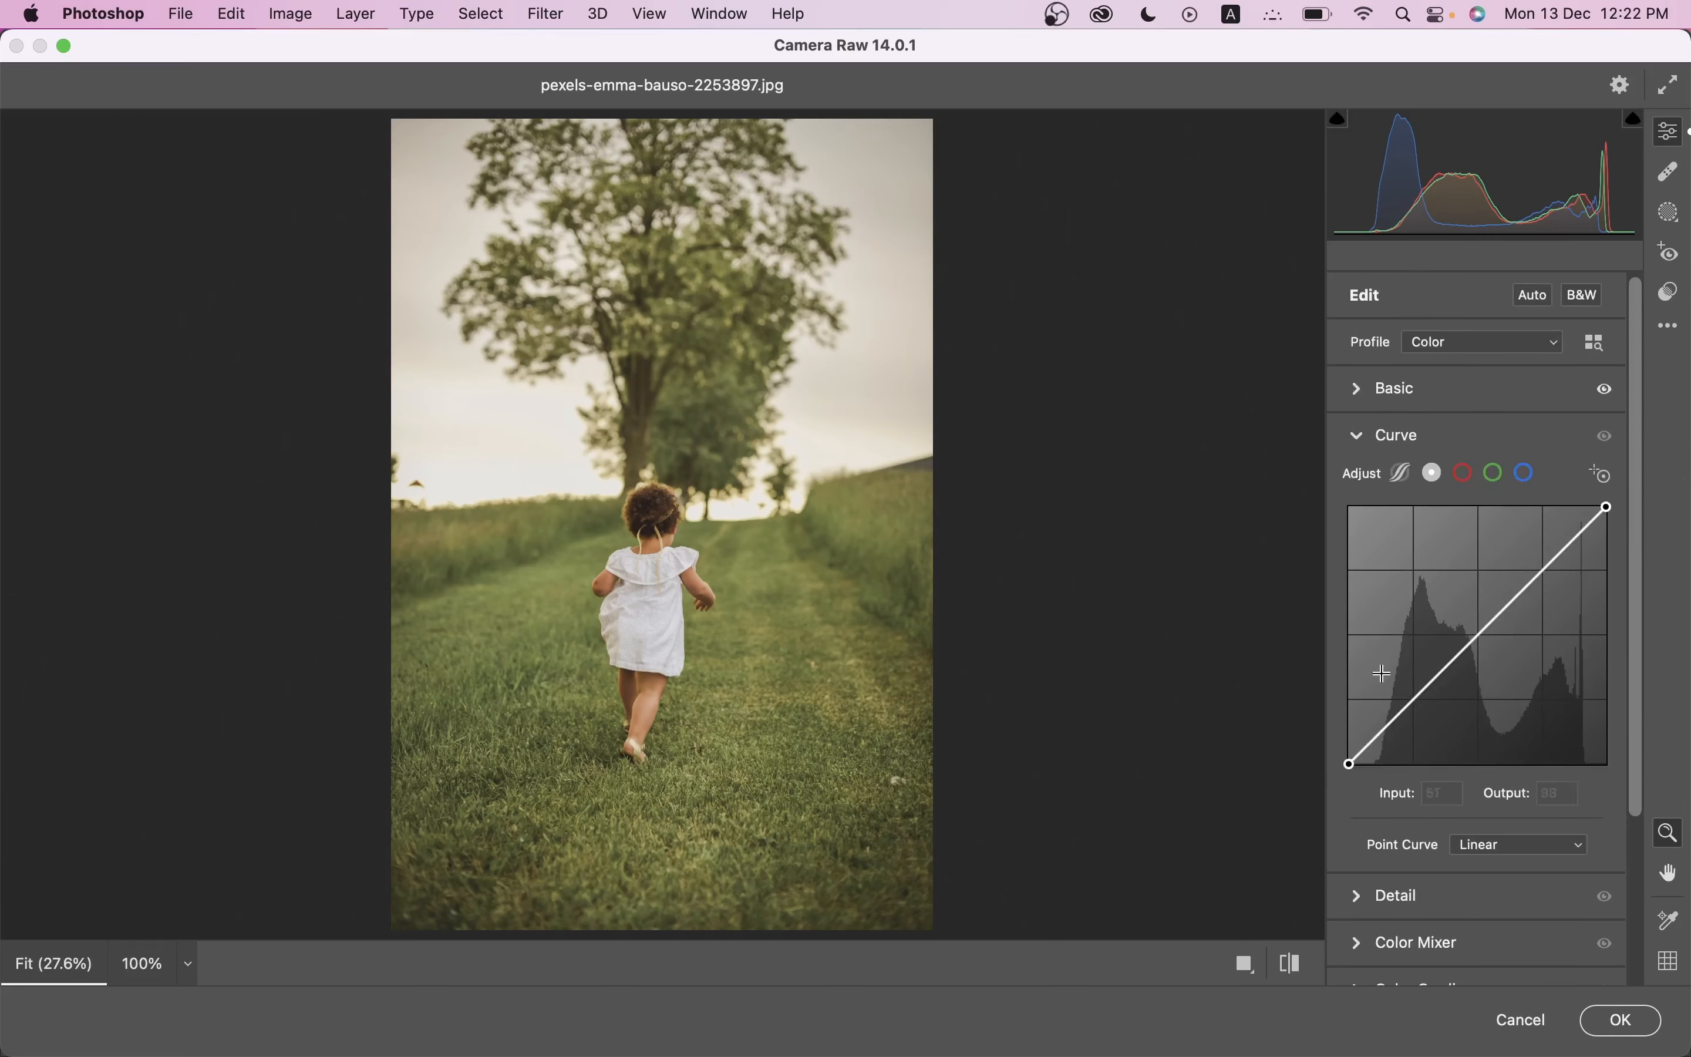
pyautogui.moveTo(1387, 734); pyautogui.dragTo(1349, 755)
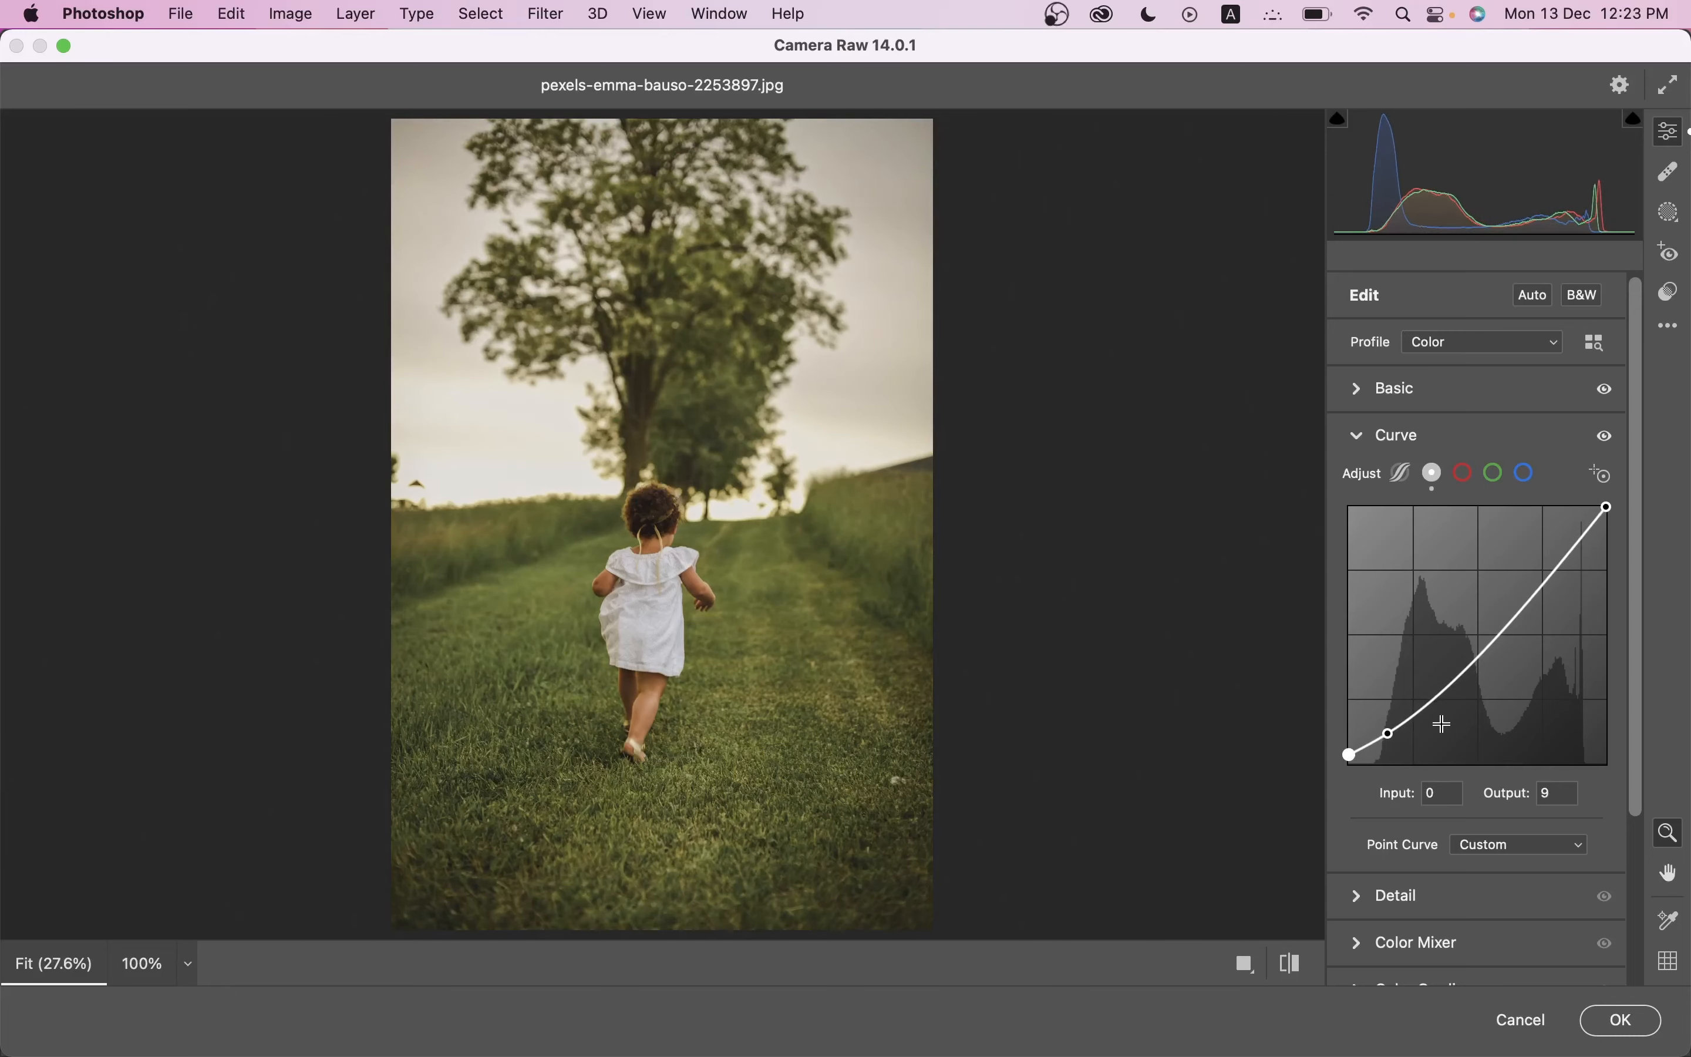
# Add a second shadow point on the composite curve at input 77, output 71
pyautogui.click(1430, 698)
pyautogui.press('Left')
pyautogui.press('Left')
pyautogui.press('Left')
pyautogui.press('Left')
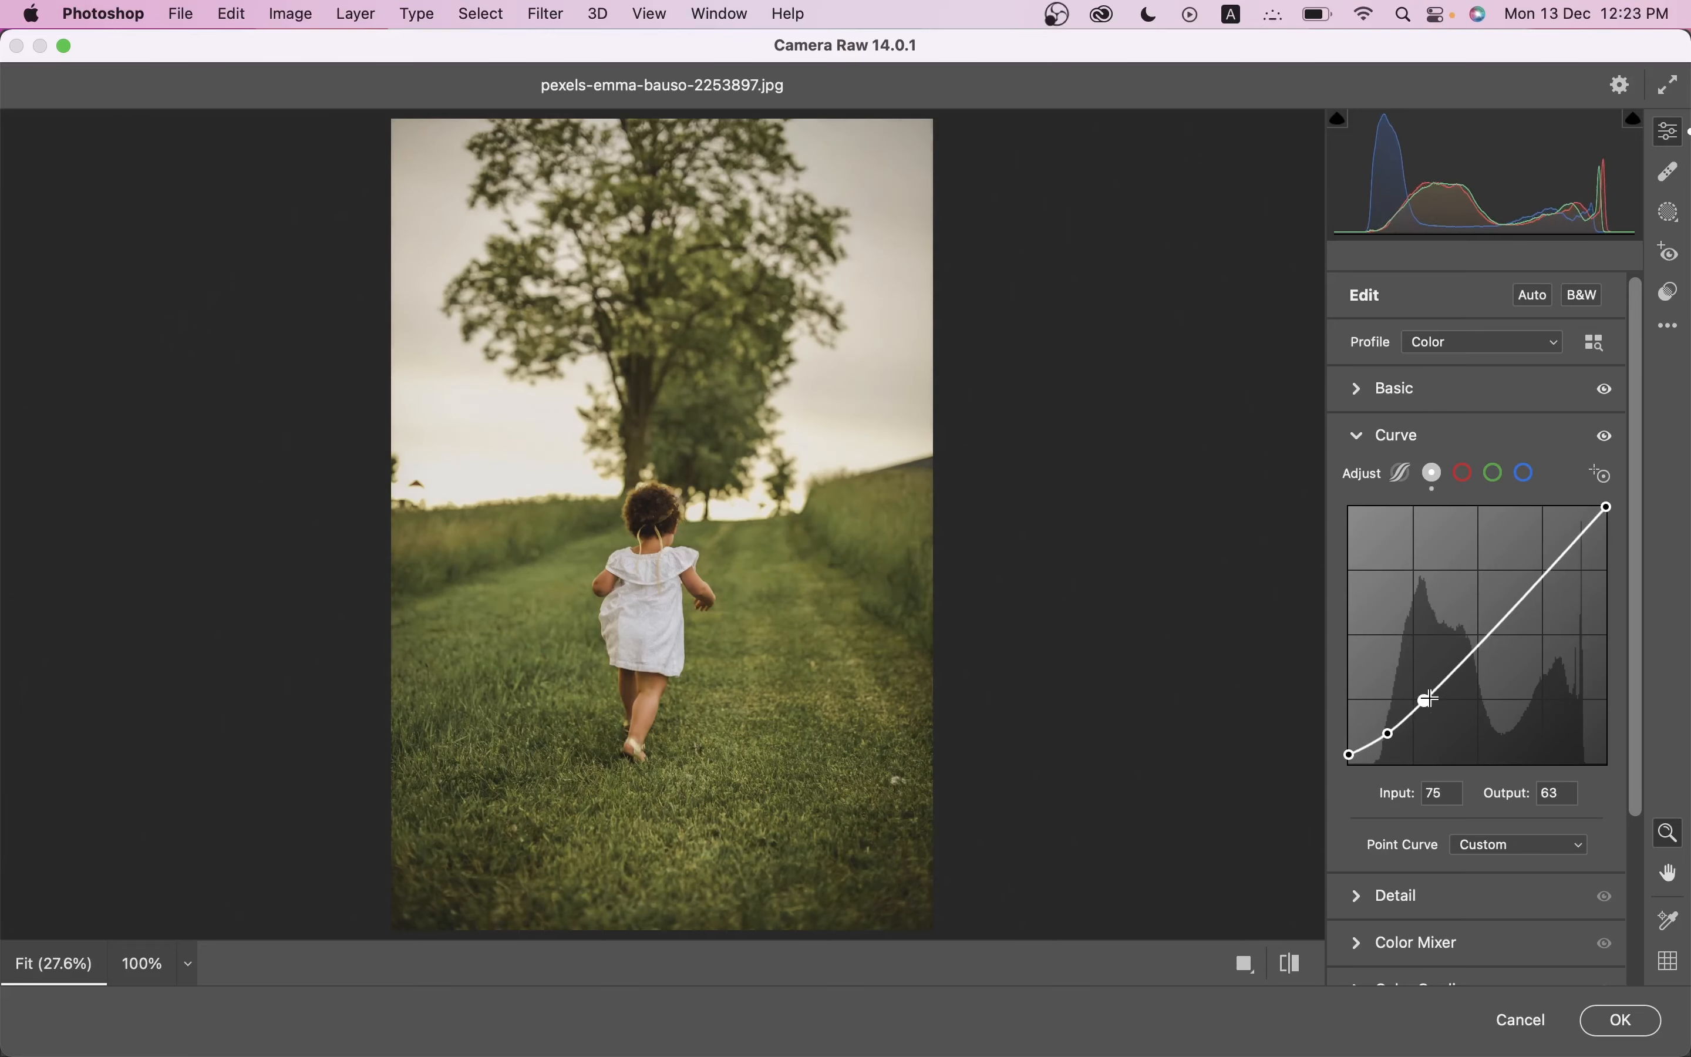
pyautogui.press('Right')
pyautogui.press('Up')
pyautogui.press('Up')
pyautogui.press('Up')
pyautogui.press('Up')
pyautogui.press('Up')
pyautogui.press('Up')
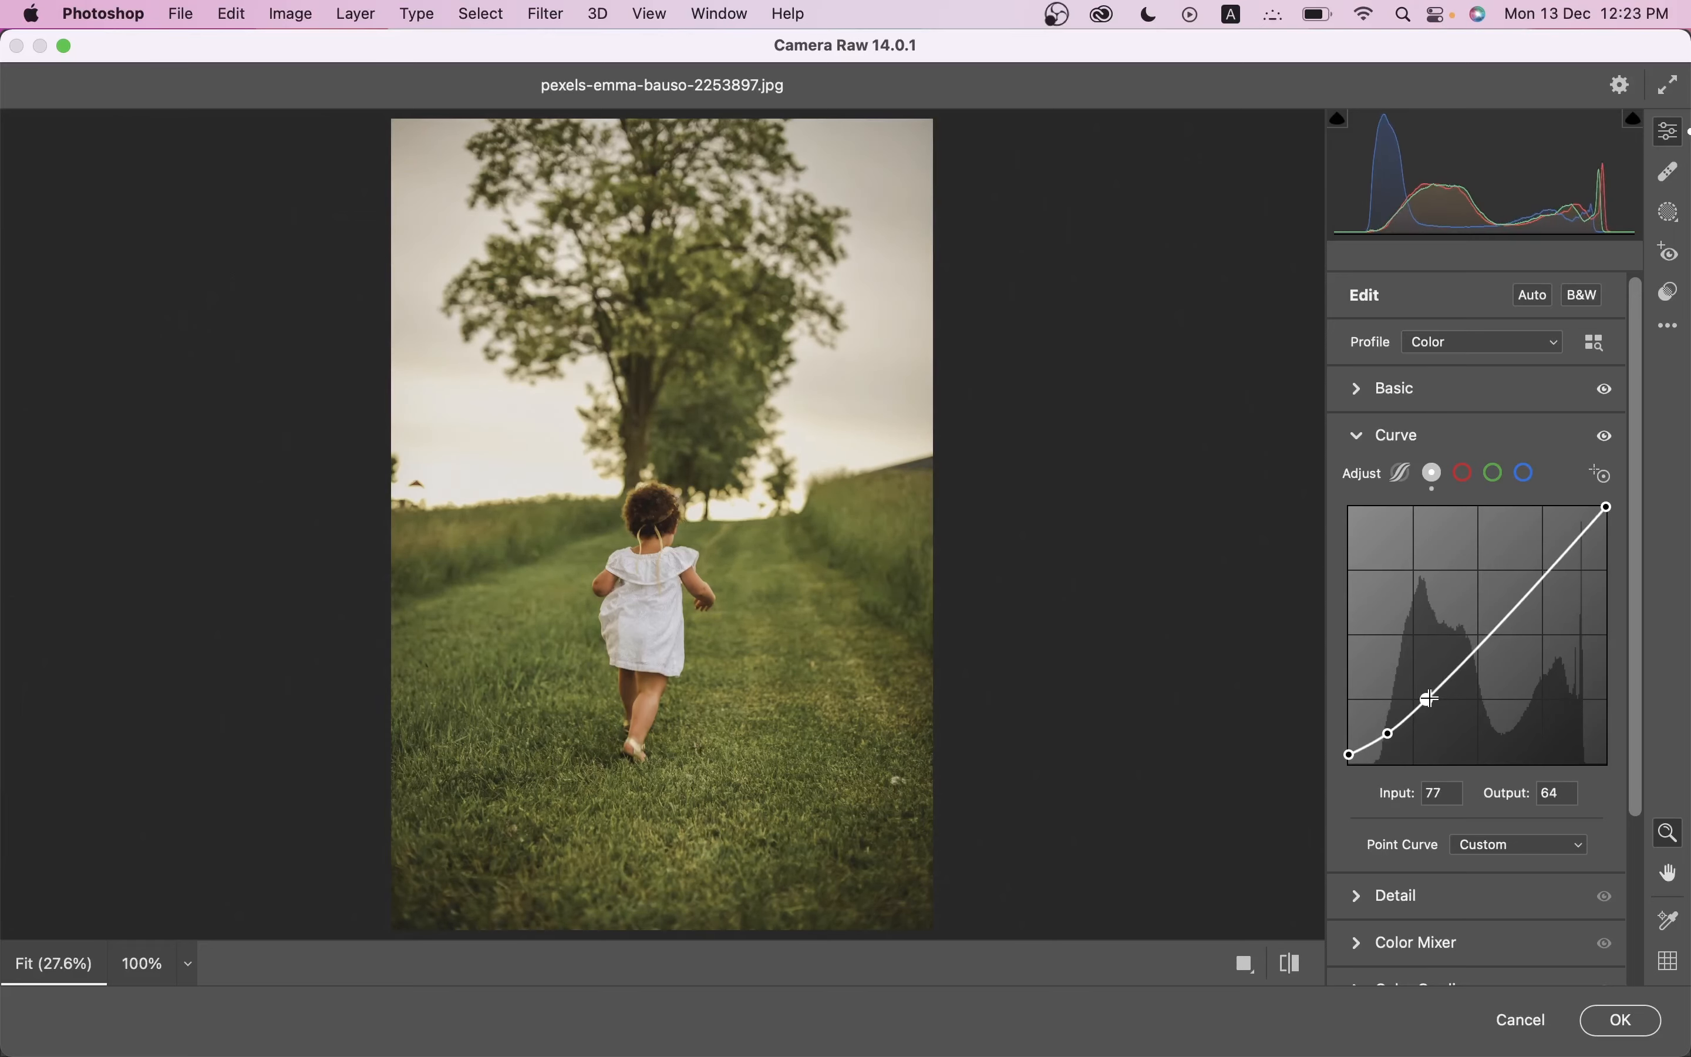
pyautogui.press('Up')
pyautogui.press('Up')
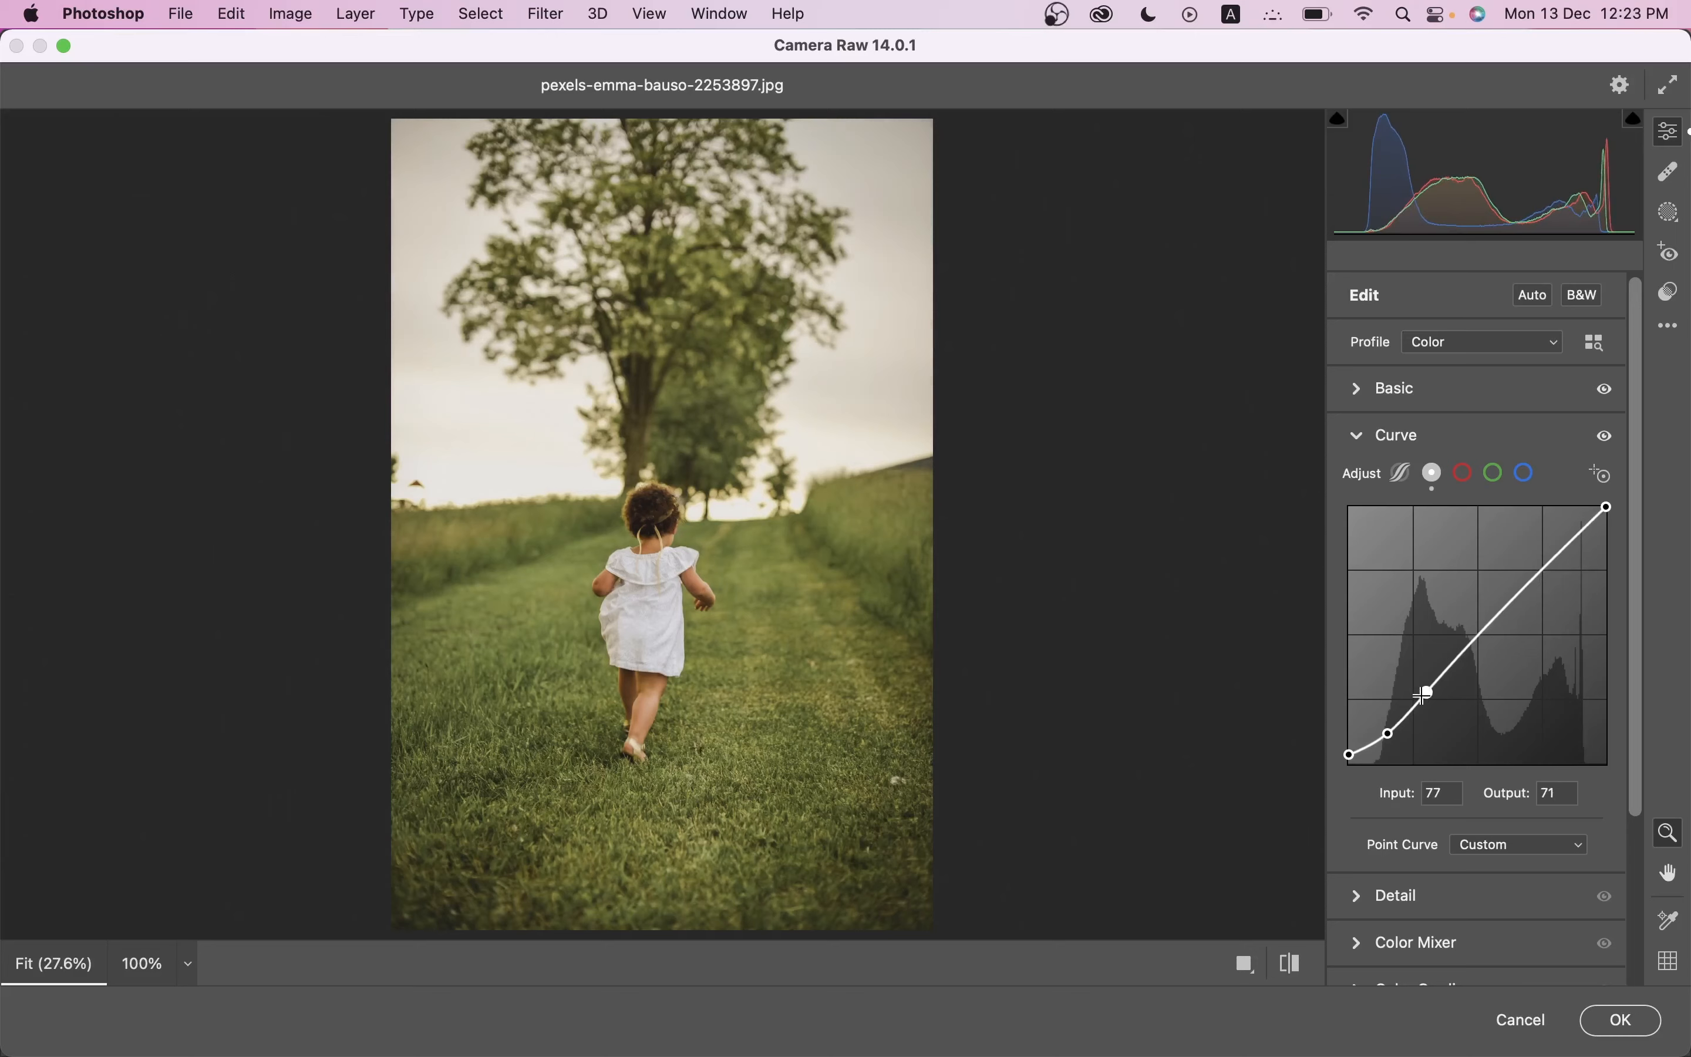
# Add a midtone point on the composite curve at input 125, output 121
pyautogui.click(1472, 632)
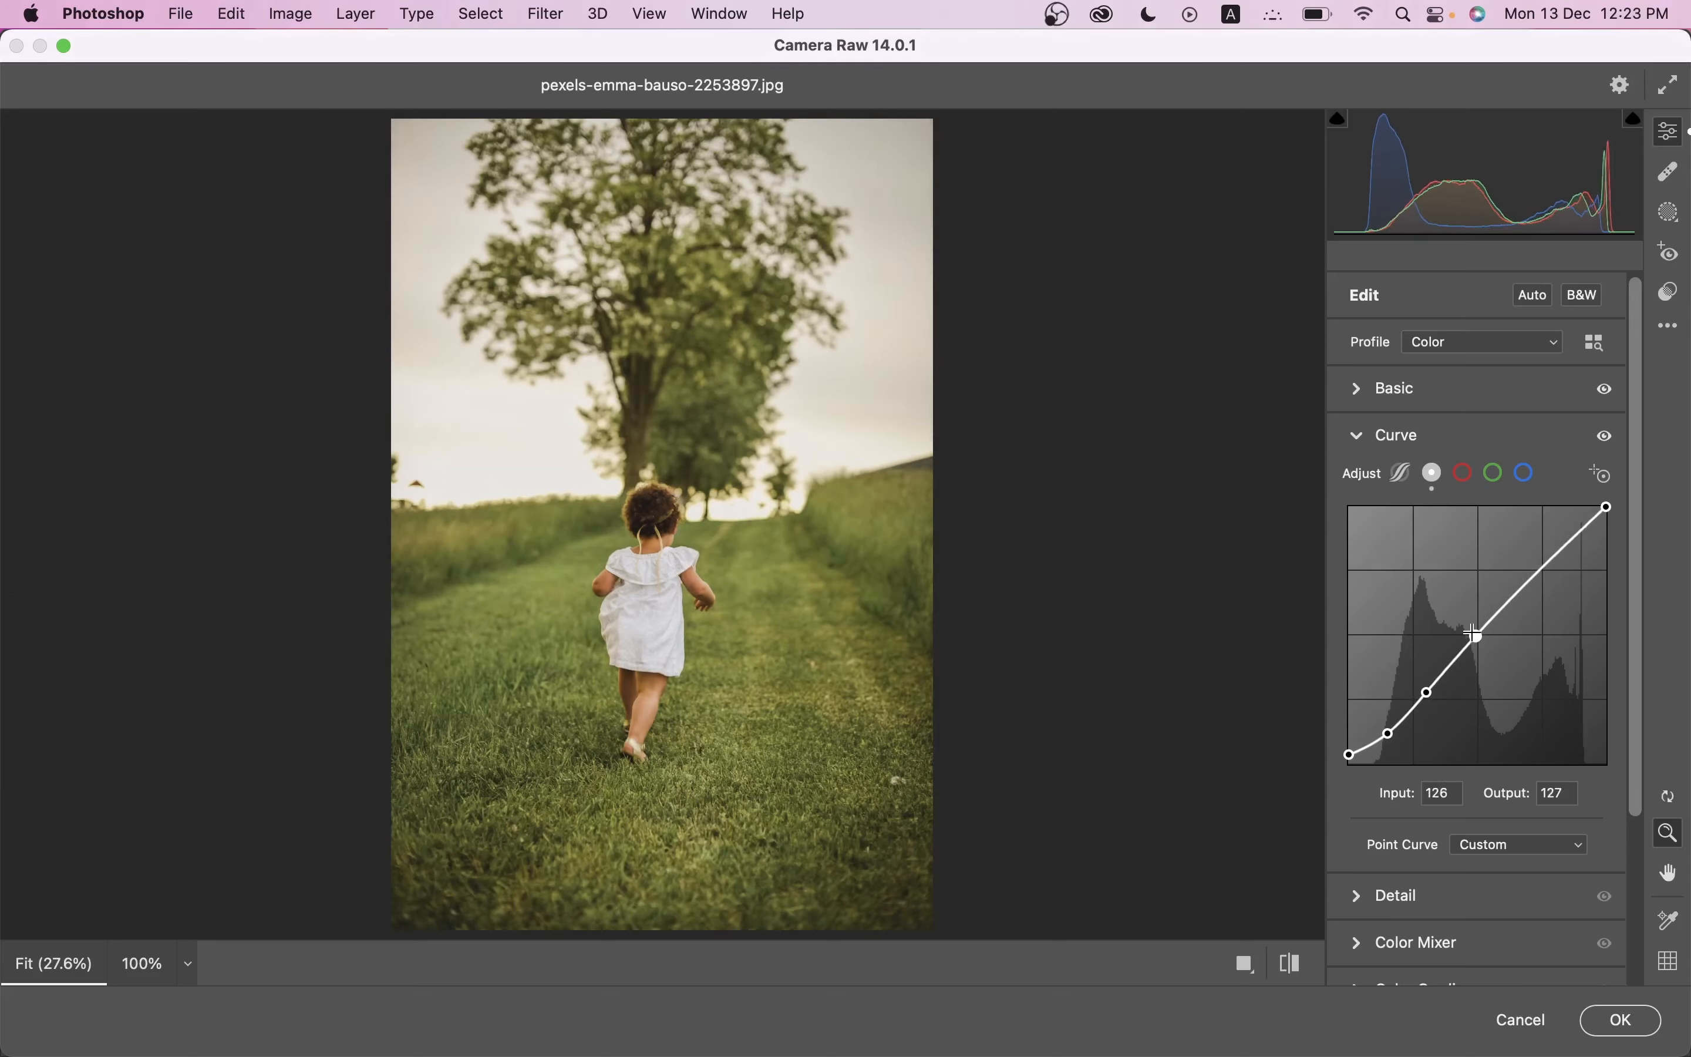
pyautogui.press('Down')
pyautogui.press('Down')
pyautogui.press('Down')
pyautogui.press('Down')
pyautogui.press('Down')
pyautogui.press('Down')
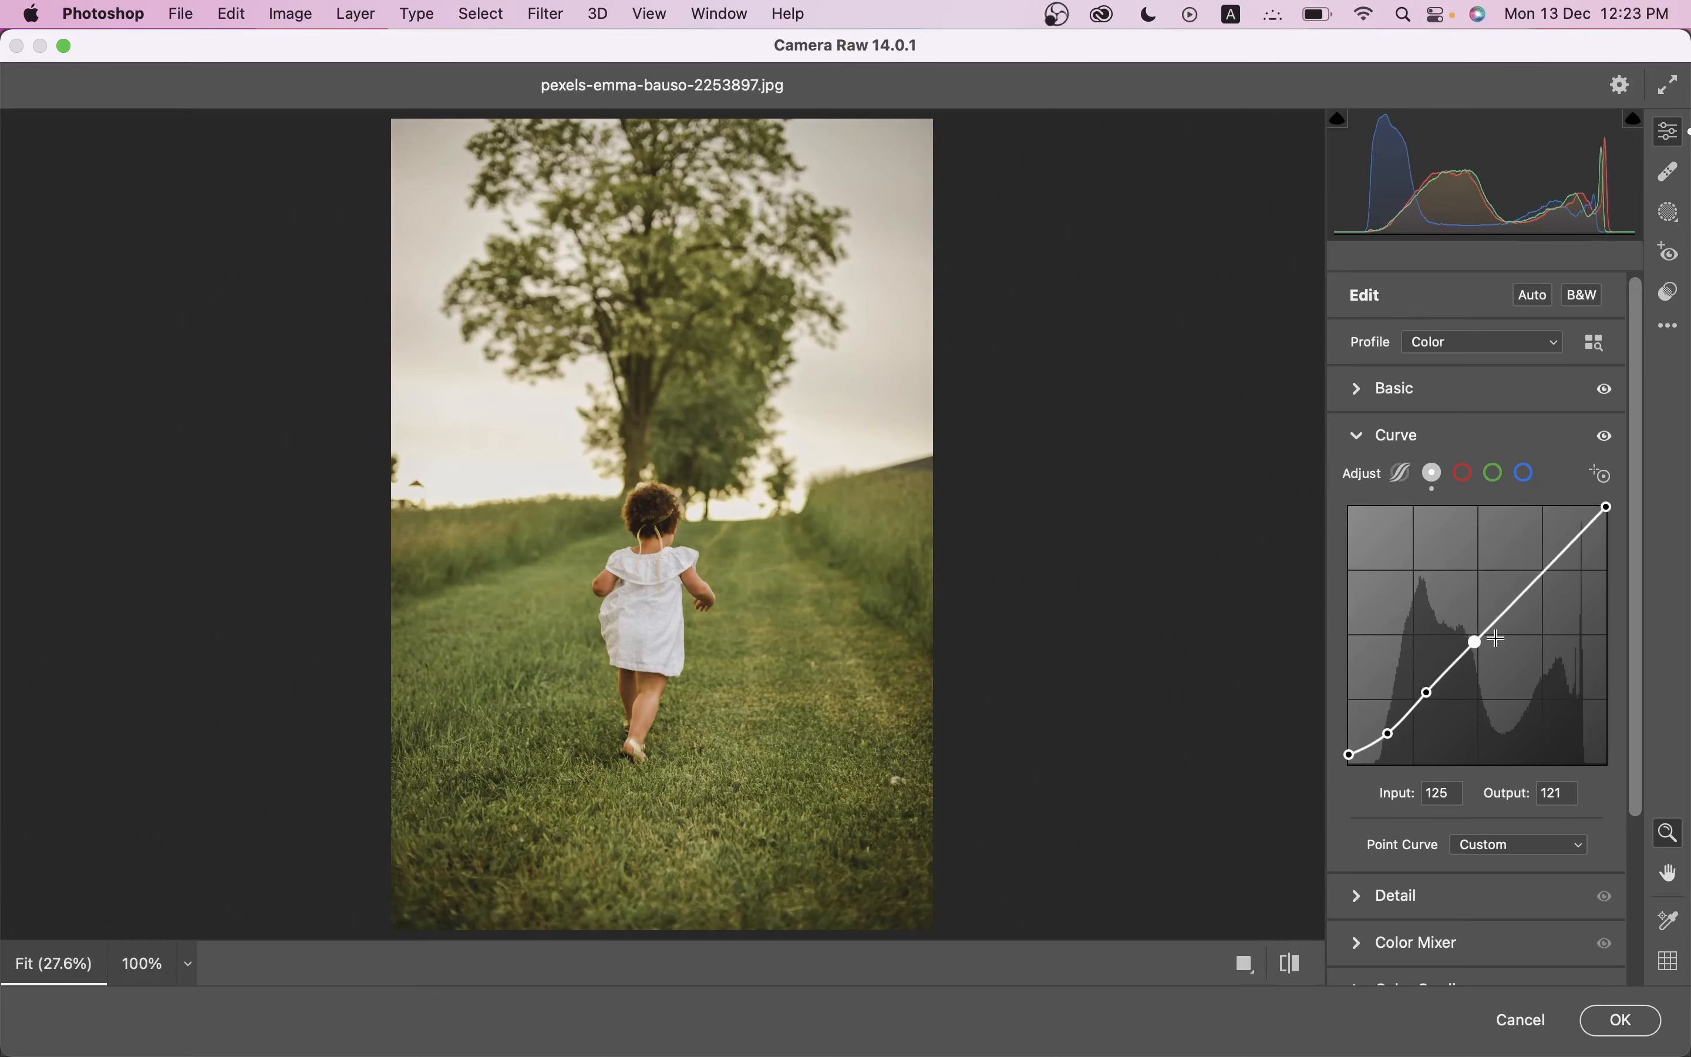
# Add a highlight point on the composite curve at input 198, output 184
pyautogui.click(1527, 583)
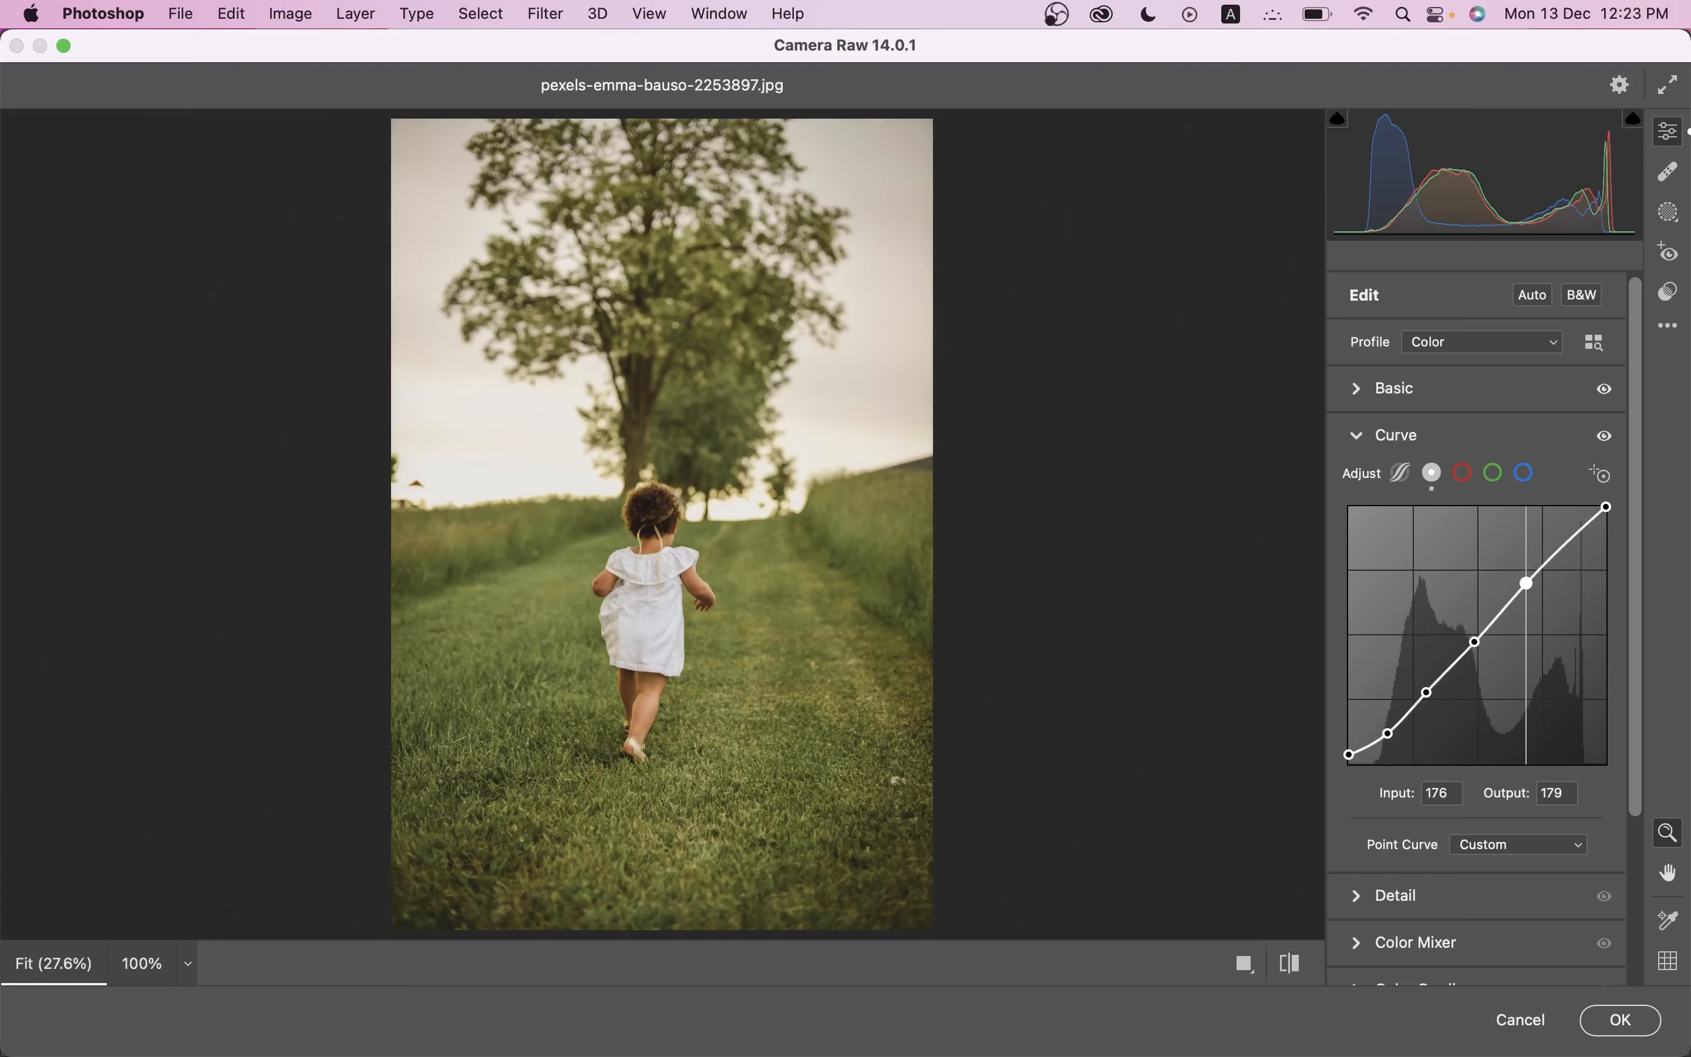
pyautogui.press('Right')
pyautogui.press('Right')
pyautogui.press('Right')
pyautogui.press('Right')
pyautogui.press('Right')
pyautogui.press('Right')
pyautogui.press('Right')
pyautogui.press('Right')
pyautogui.press('Right')
pyautogui.press('Right')
pyautogui.press('Right')
pyautogui.press('Right')
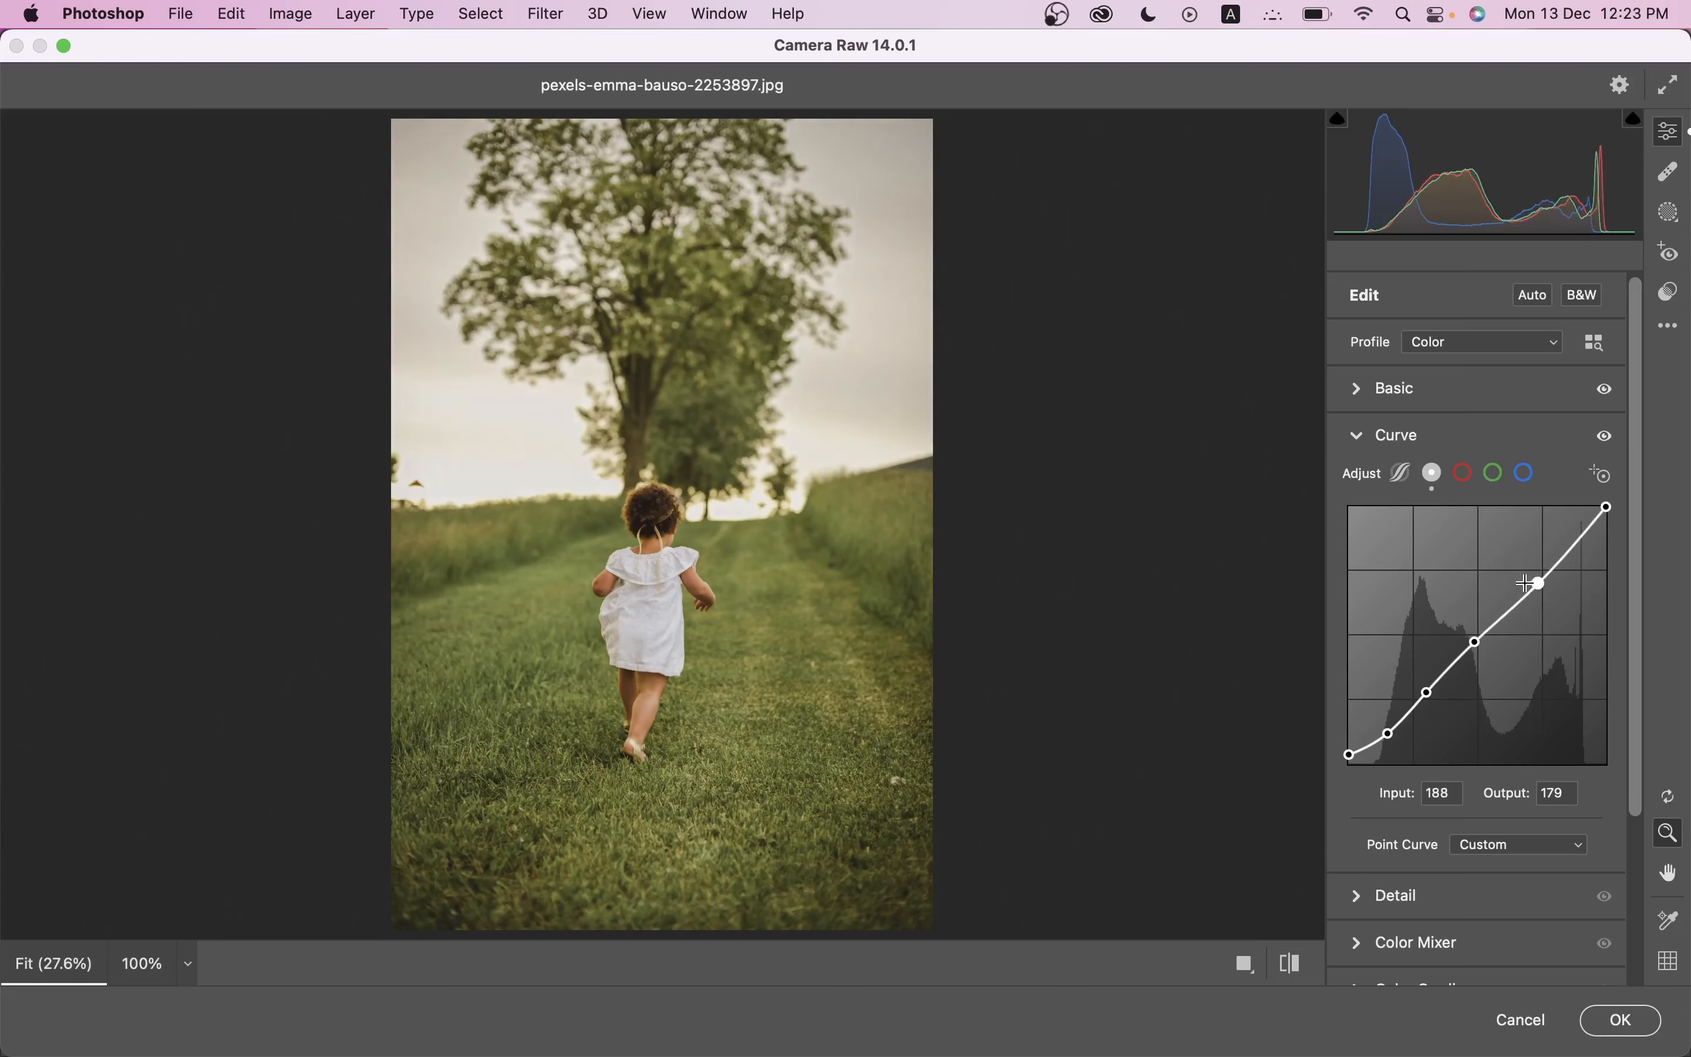
pyautogui.press('Right')
pyautogui.press('Right')
pyautogui.press('Right')
pyautogui.press('Right')
pyautogui.press('Right')
pyautogui.press('Right')
pyautogui.press('Right')
pyautogui.press('Right')
pyautogui.press('Right')
pyautogui.press('Right')
pyautogui.press('Right')
pyautogui.press('Up')
pyautogui.press('Up')
pyautogui.press('Up')
pyautogui.press('Up')
pyautogui.press('Up')
pyautogui.press('Up')
pyautogui.press('Up')
pyautogui.press('Up')
pyautogui.press('Up')
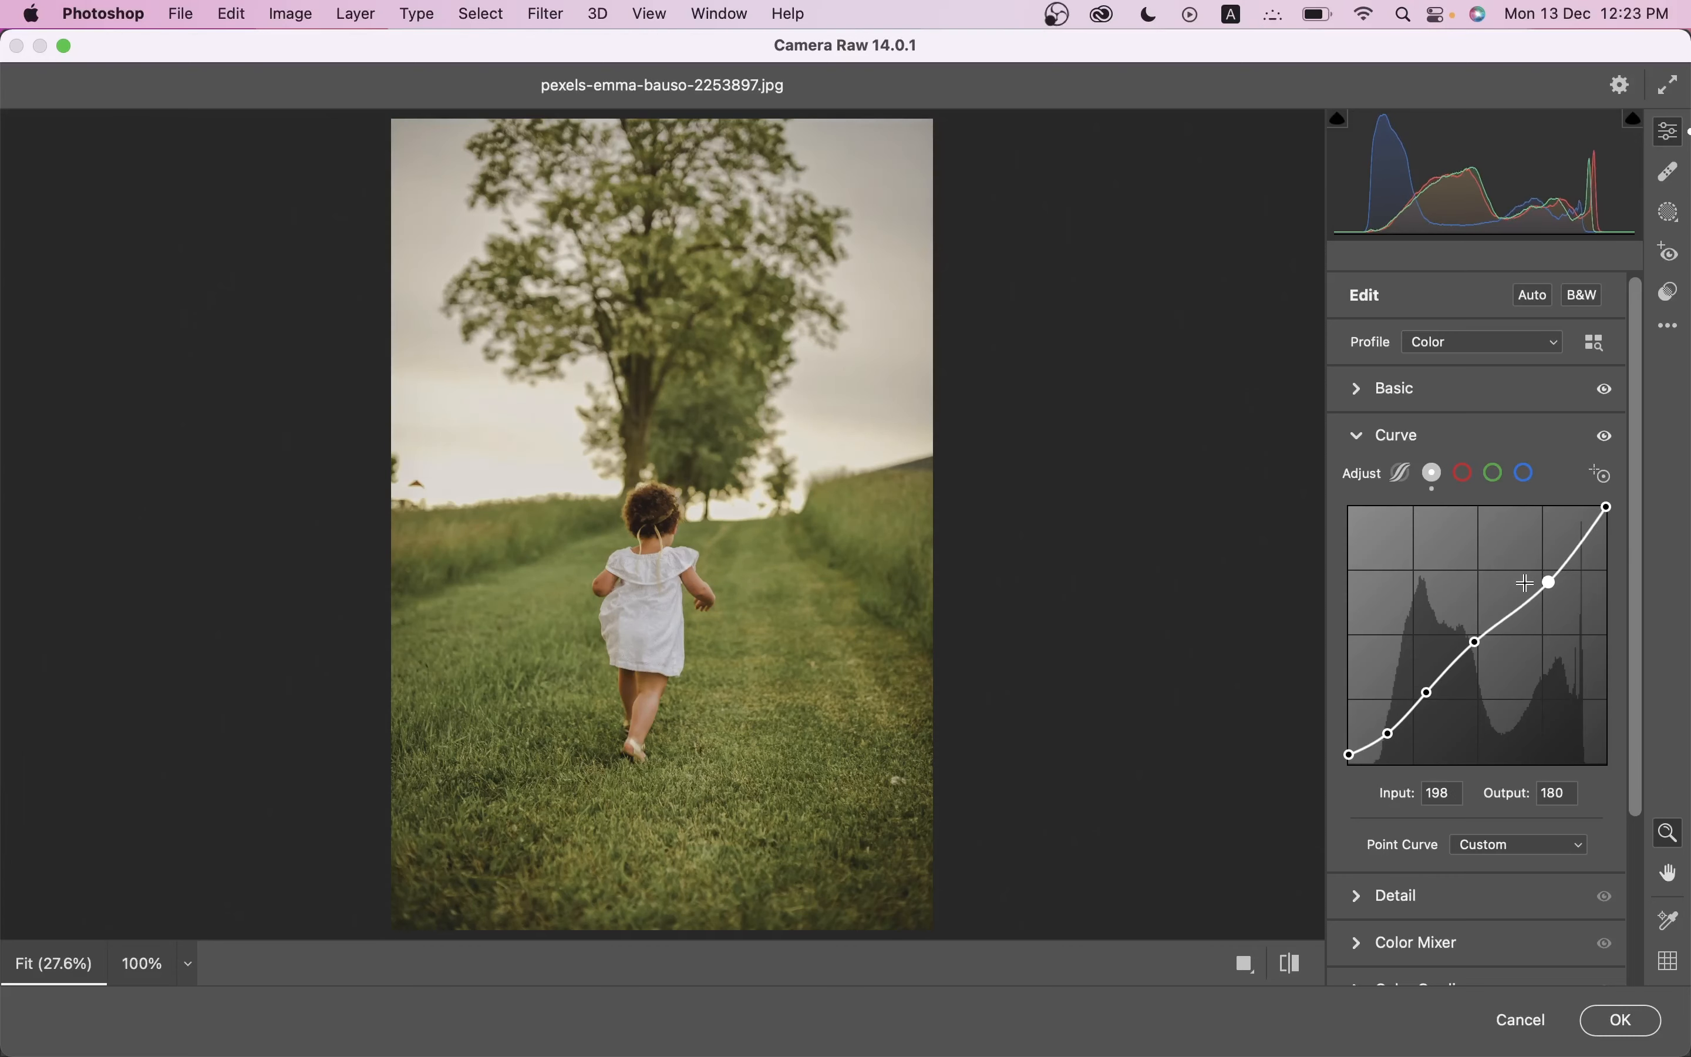
pyautogui.press('Left')
pyautogui.press('Down')
pyautogui.press('Down')
pyautogui.press('Down')
pyautogui.press('Down')
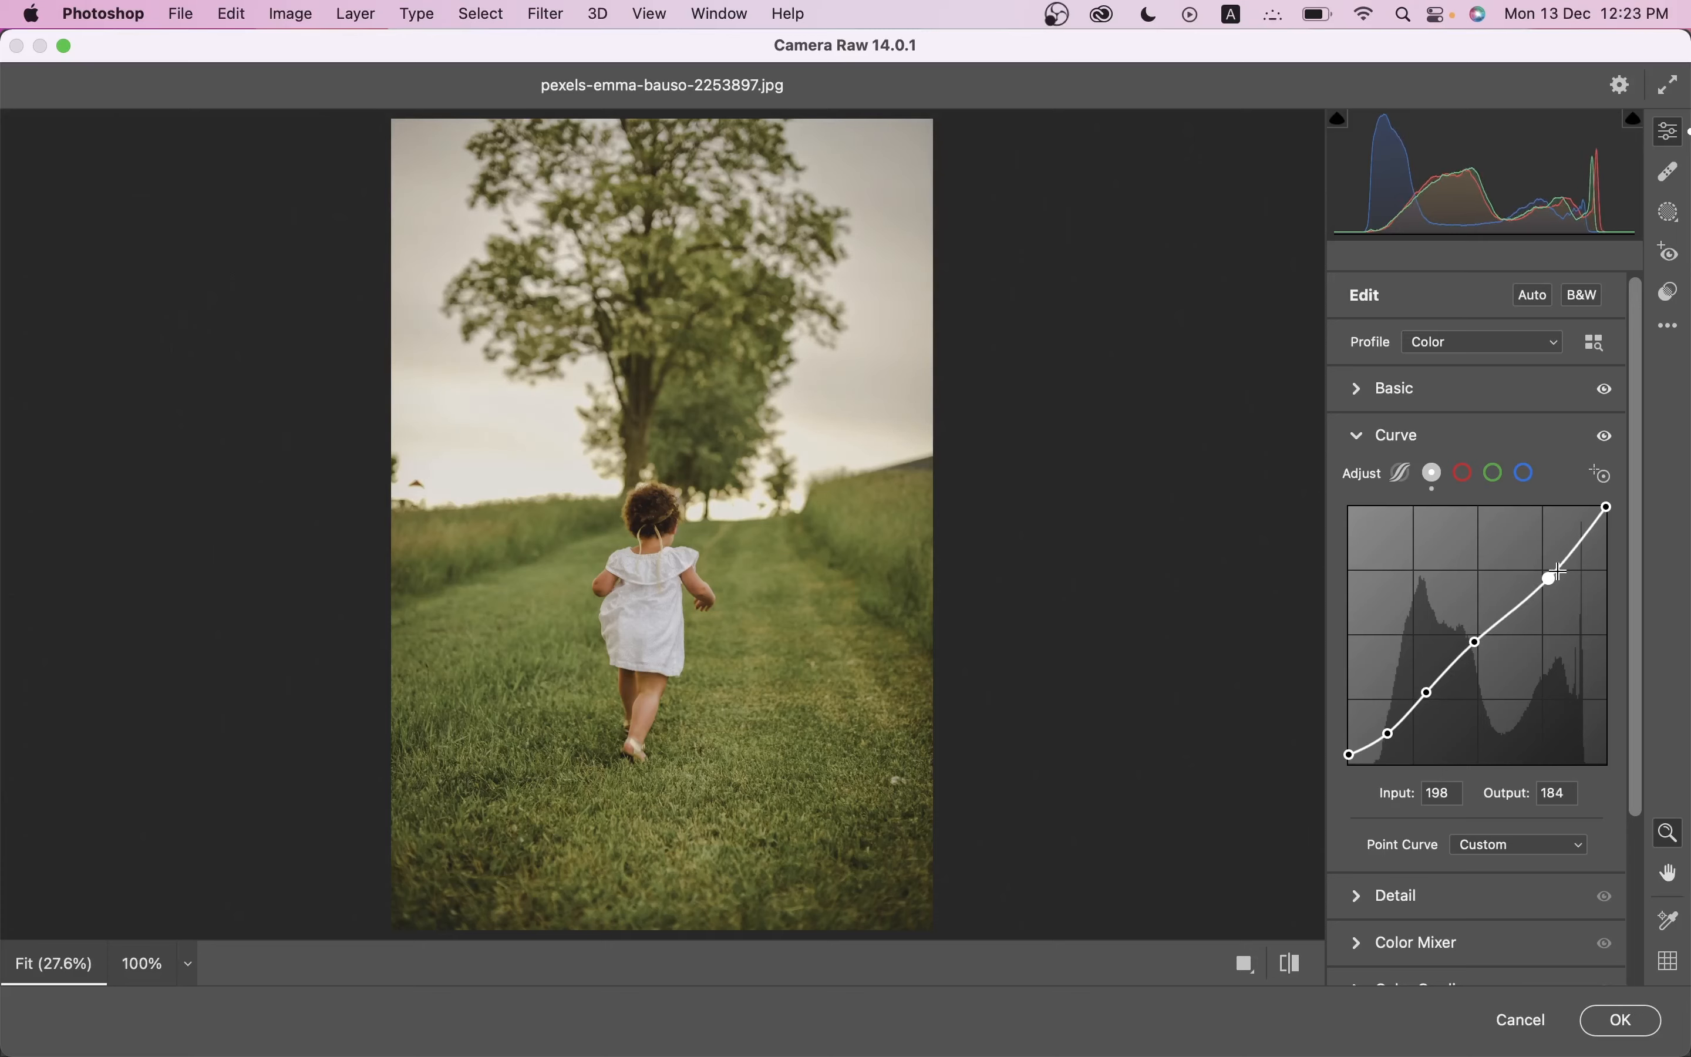
# Lower the white endpoint of the composite curve to output 203 to fade the highlights
pyautogui.click(1609, 507)
pyautogui.press('Down')
pyautogui.press('Down')
pyautogui.press('Down')
pyautogui.press('Down')
pyautogui.press('Down')
pyautogui.press('Down')
pyautogui.press('Down')
pyautogui.press('Down')
pyautogui.press('Down')
pyautogui.press('Down')
pyautogui.press('Down')
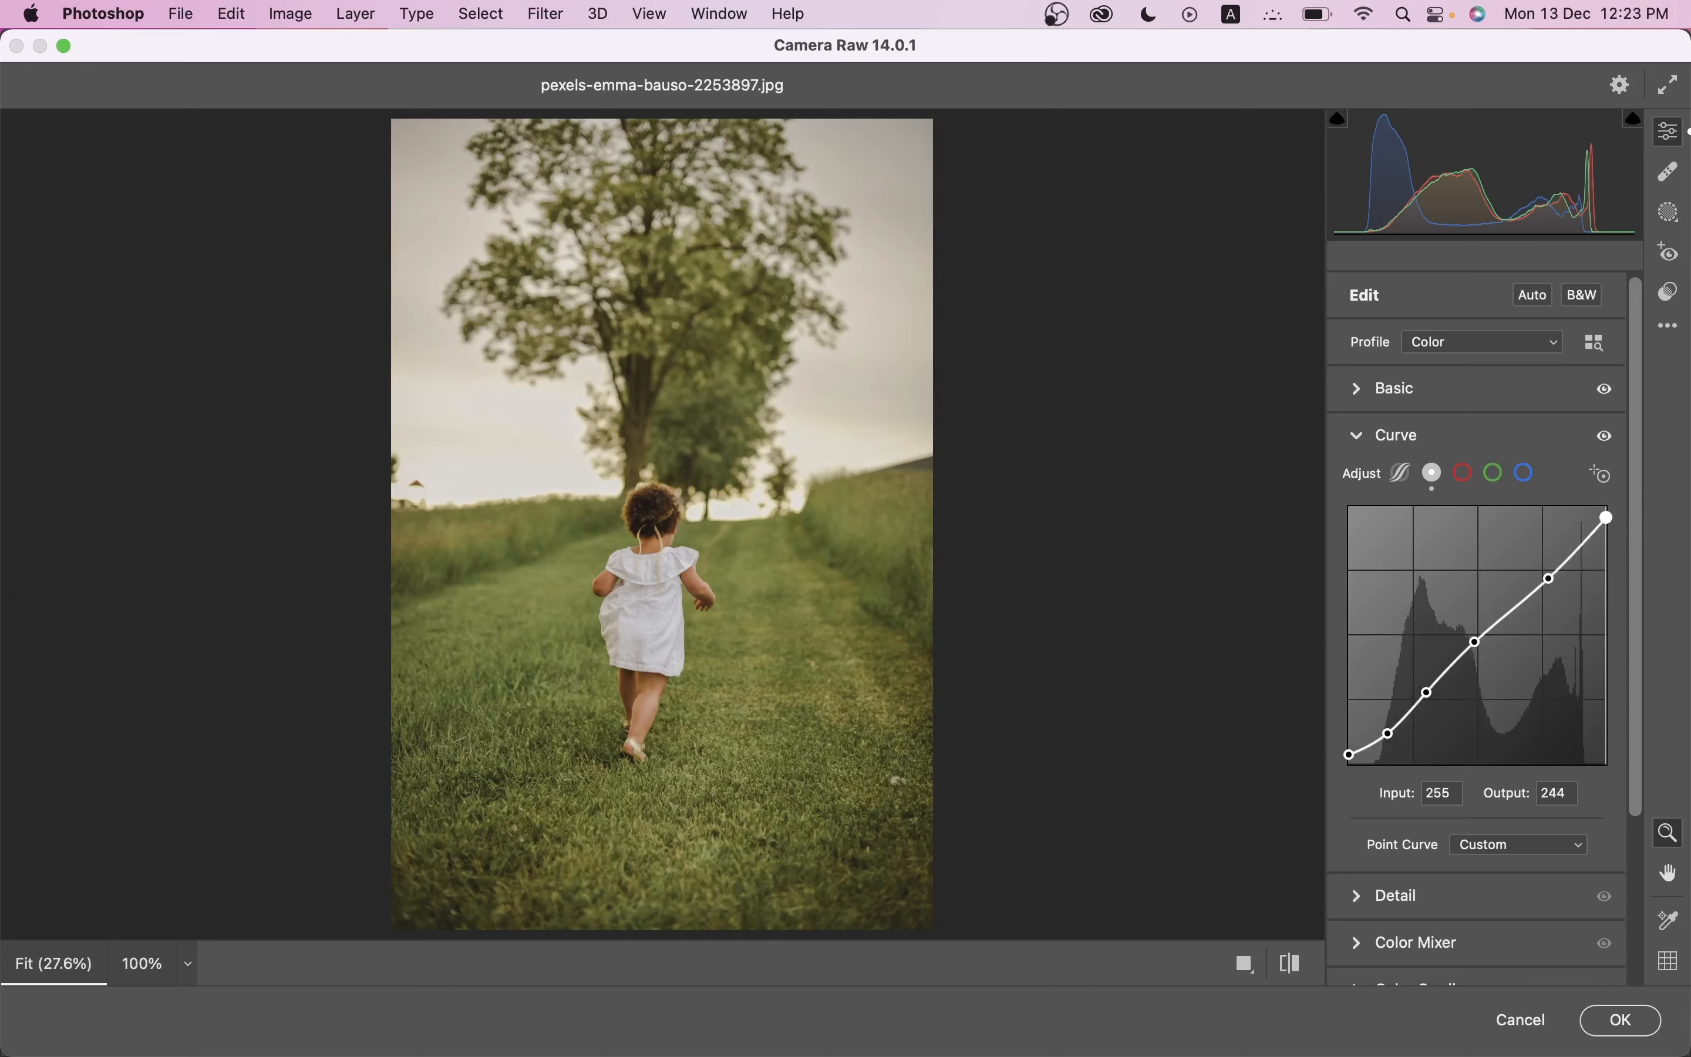
pyautogui.hotkey('shift', 'Down')
pyautogui.hotkey('shift', 'Down')
pyautogui.hotkey('shift', 'Down')
pyautogui.hotkey('shift', 'Down')
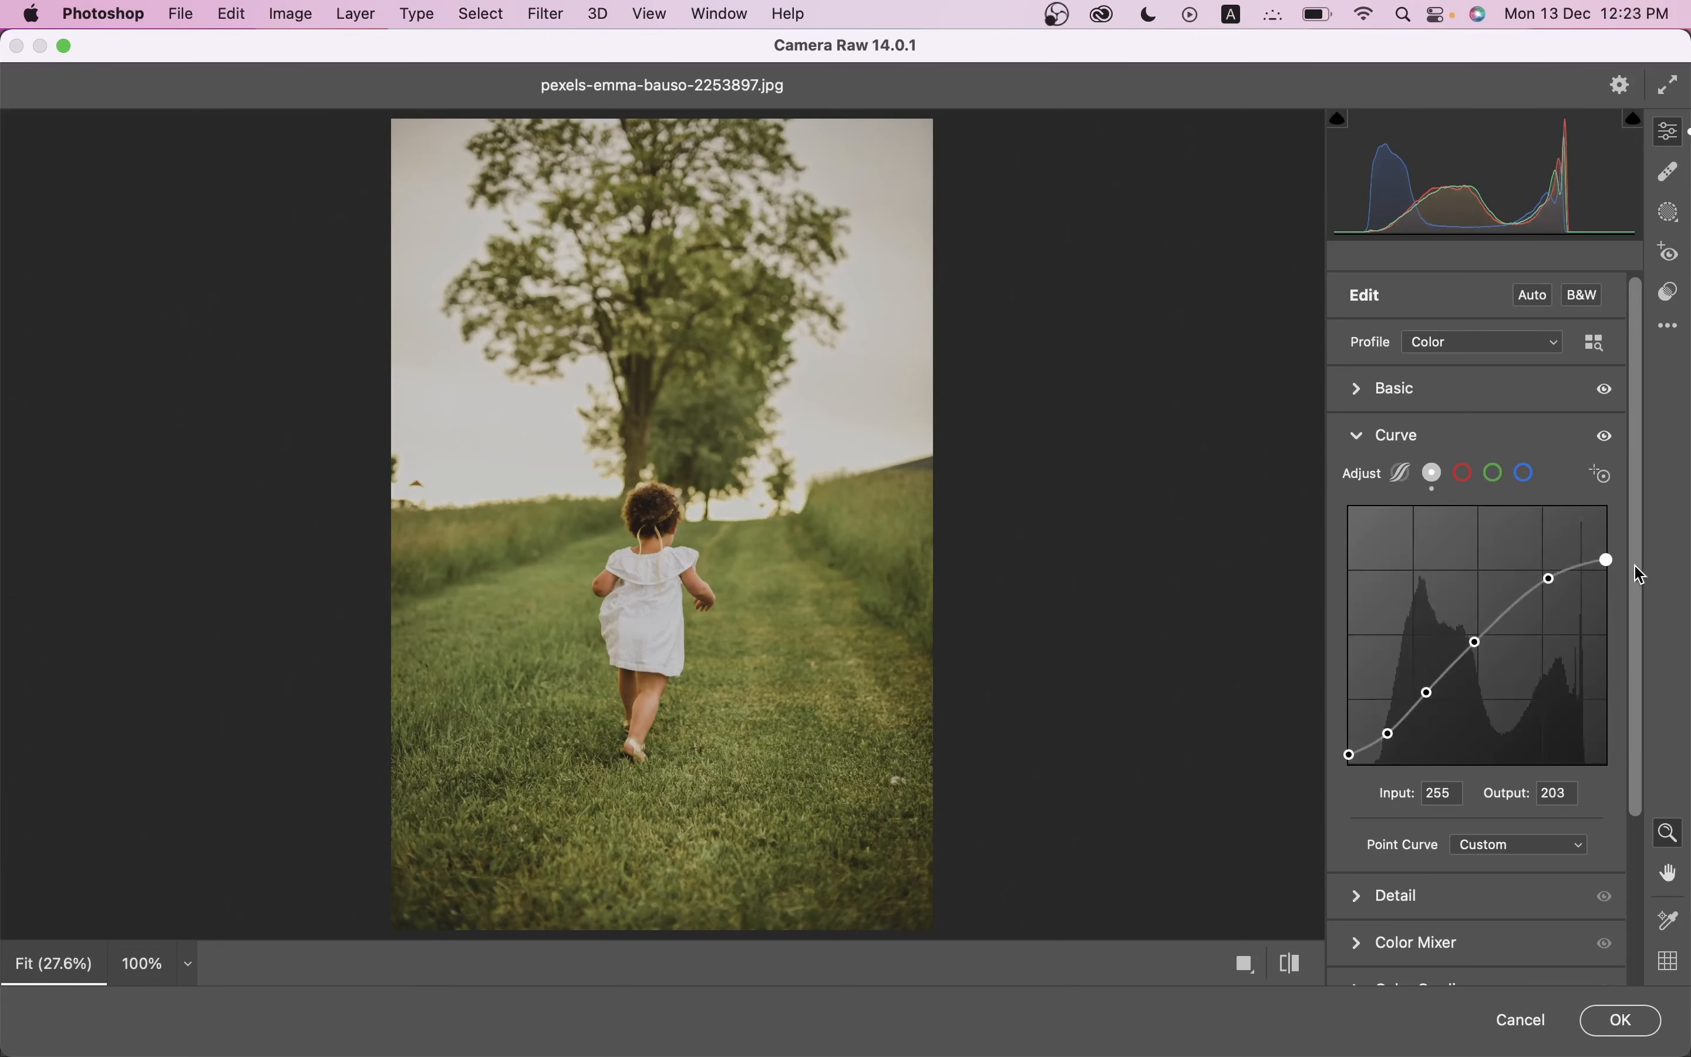
pyautogui.press('Down')
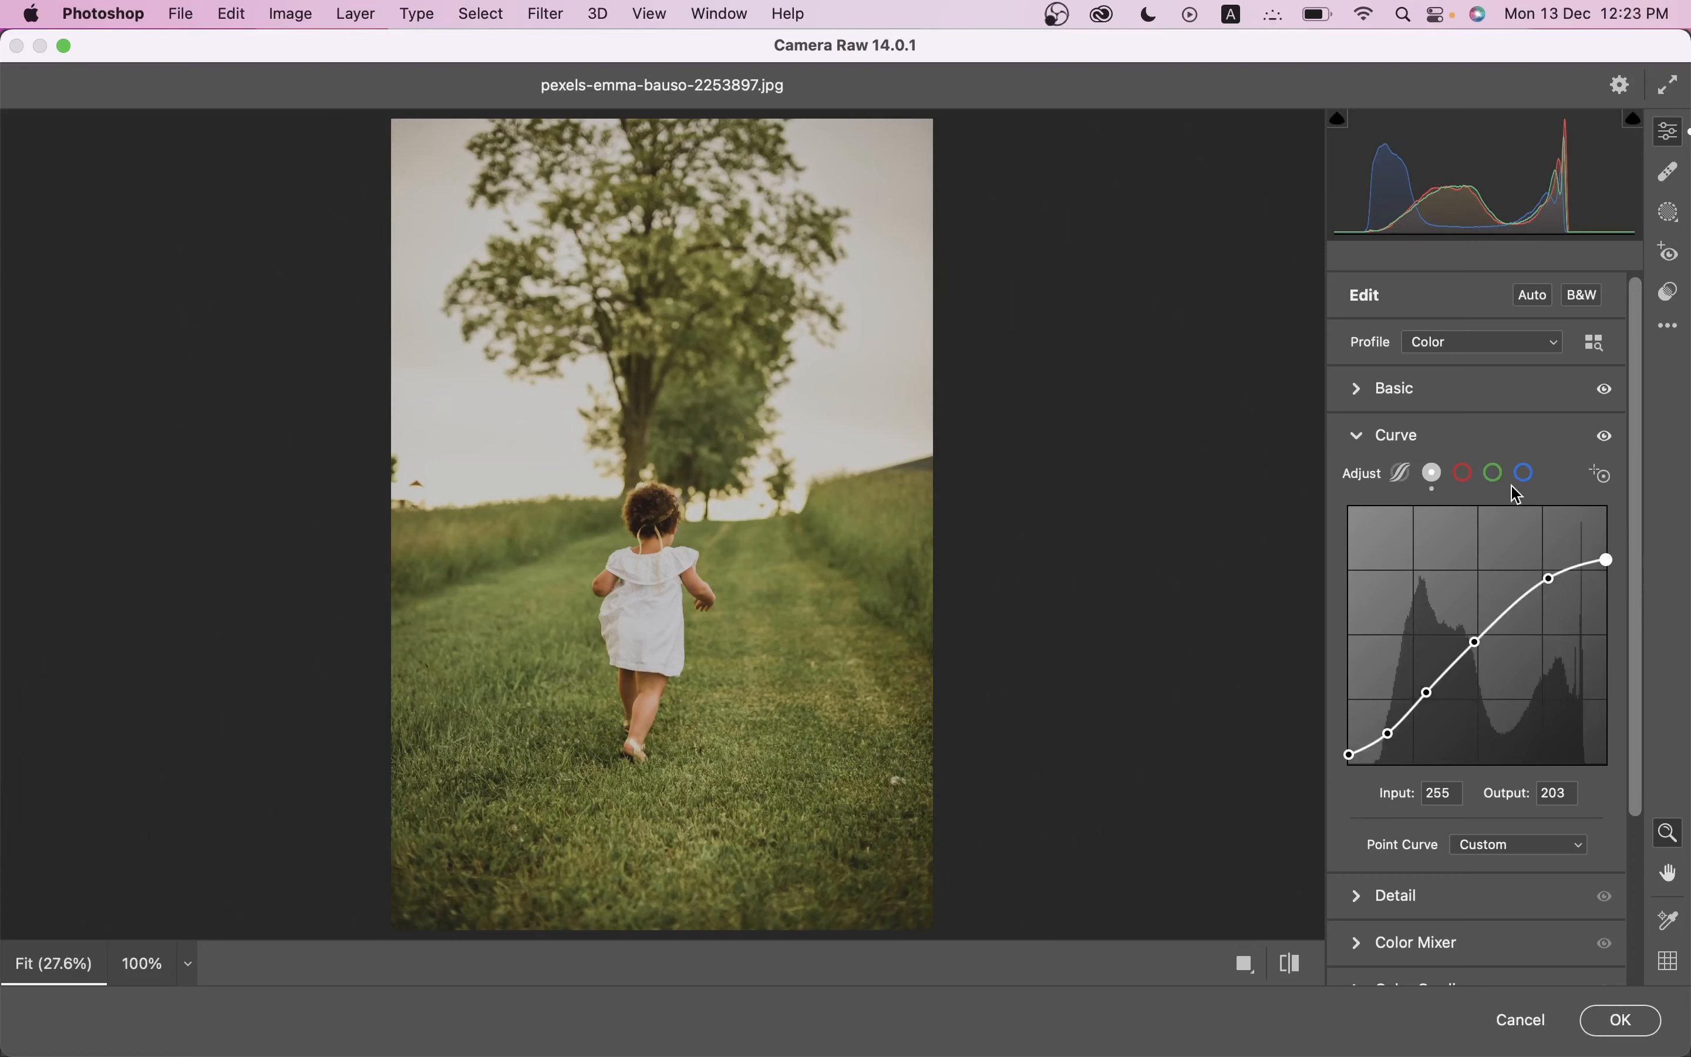
# On the red channel curve, add points at input 37, output 7; input 83, output 58; and input 118, output 118
pyautogui.click(1464, 474)
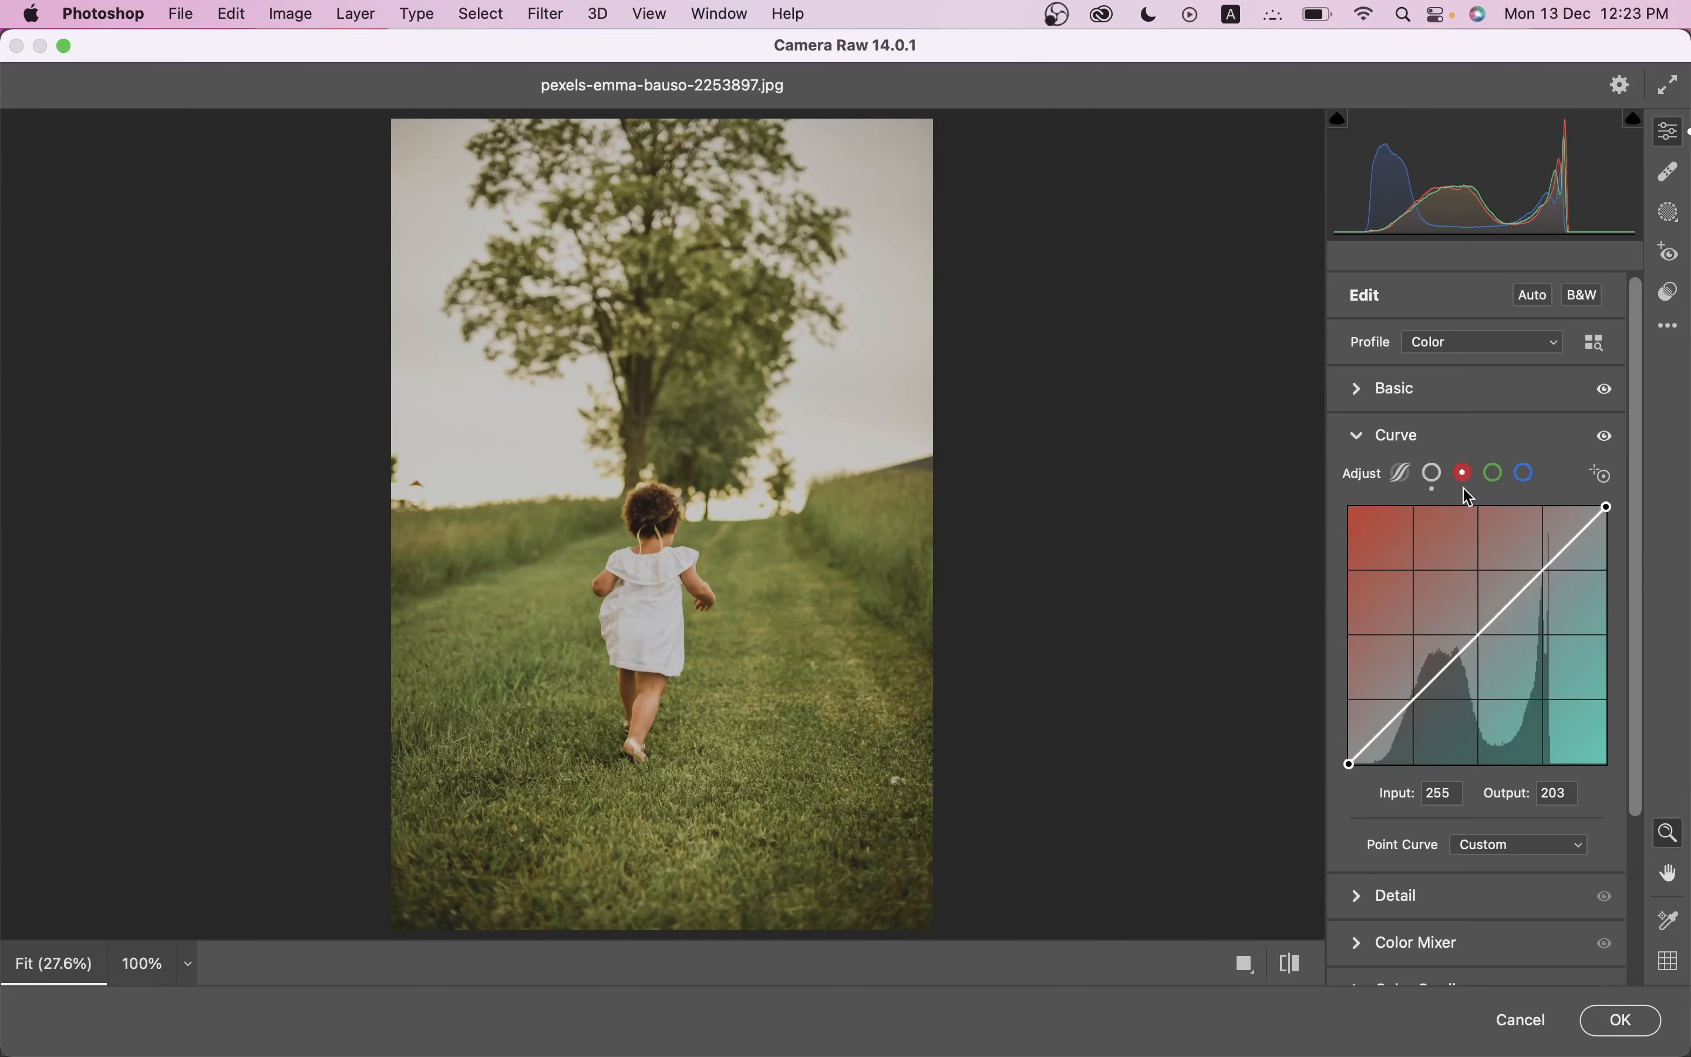
pyautogui.moveTo(1404, 720); pyautogui.dragTo(1389, 757)
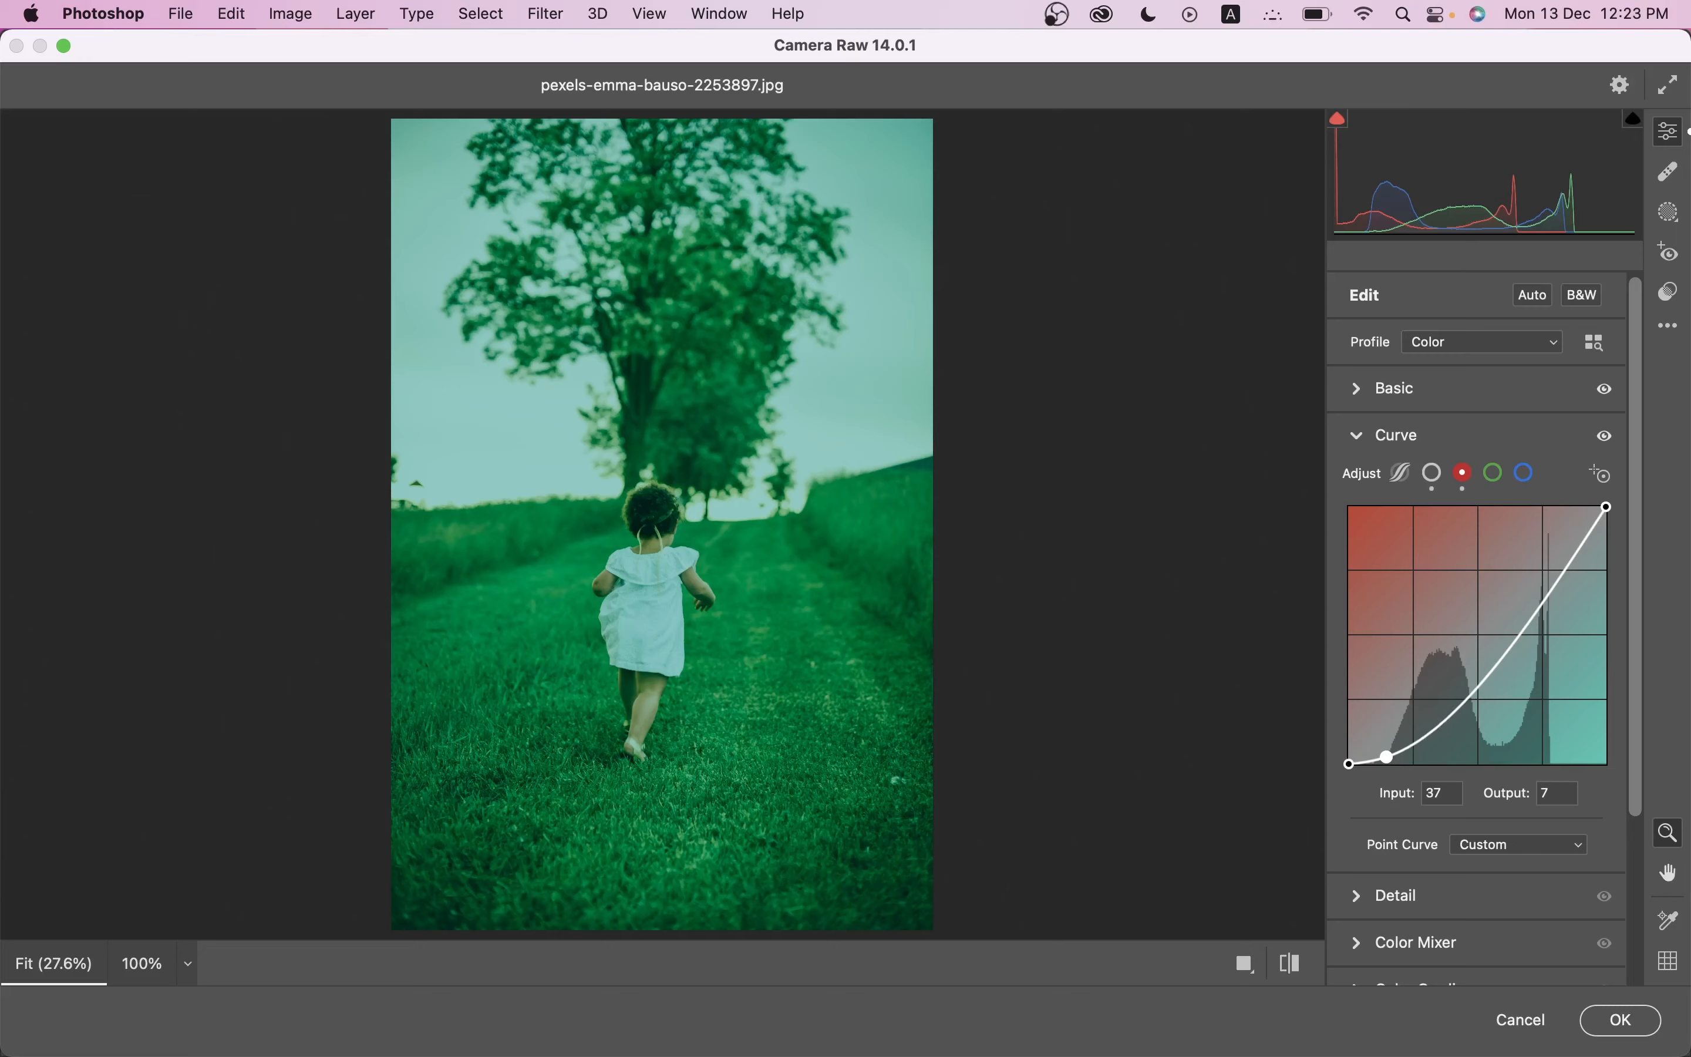
pyautogui.moveTo(1440, 737)
pyautogui.mouseDown()
pyautogui.moveTo(1423, 731)
pyautogui.moveTo(1453, 699)
pyautogui.moveTo(1438, 701)
pyautogui.mouseUp()
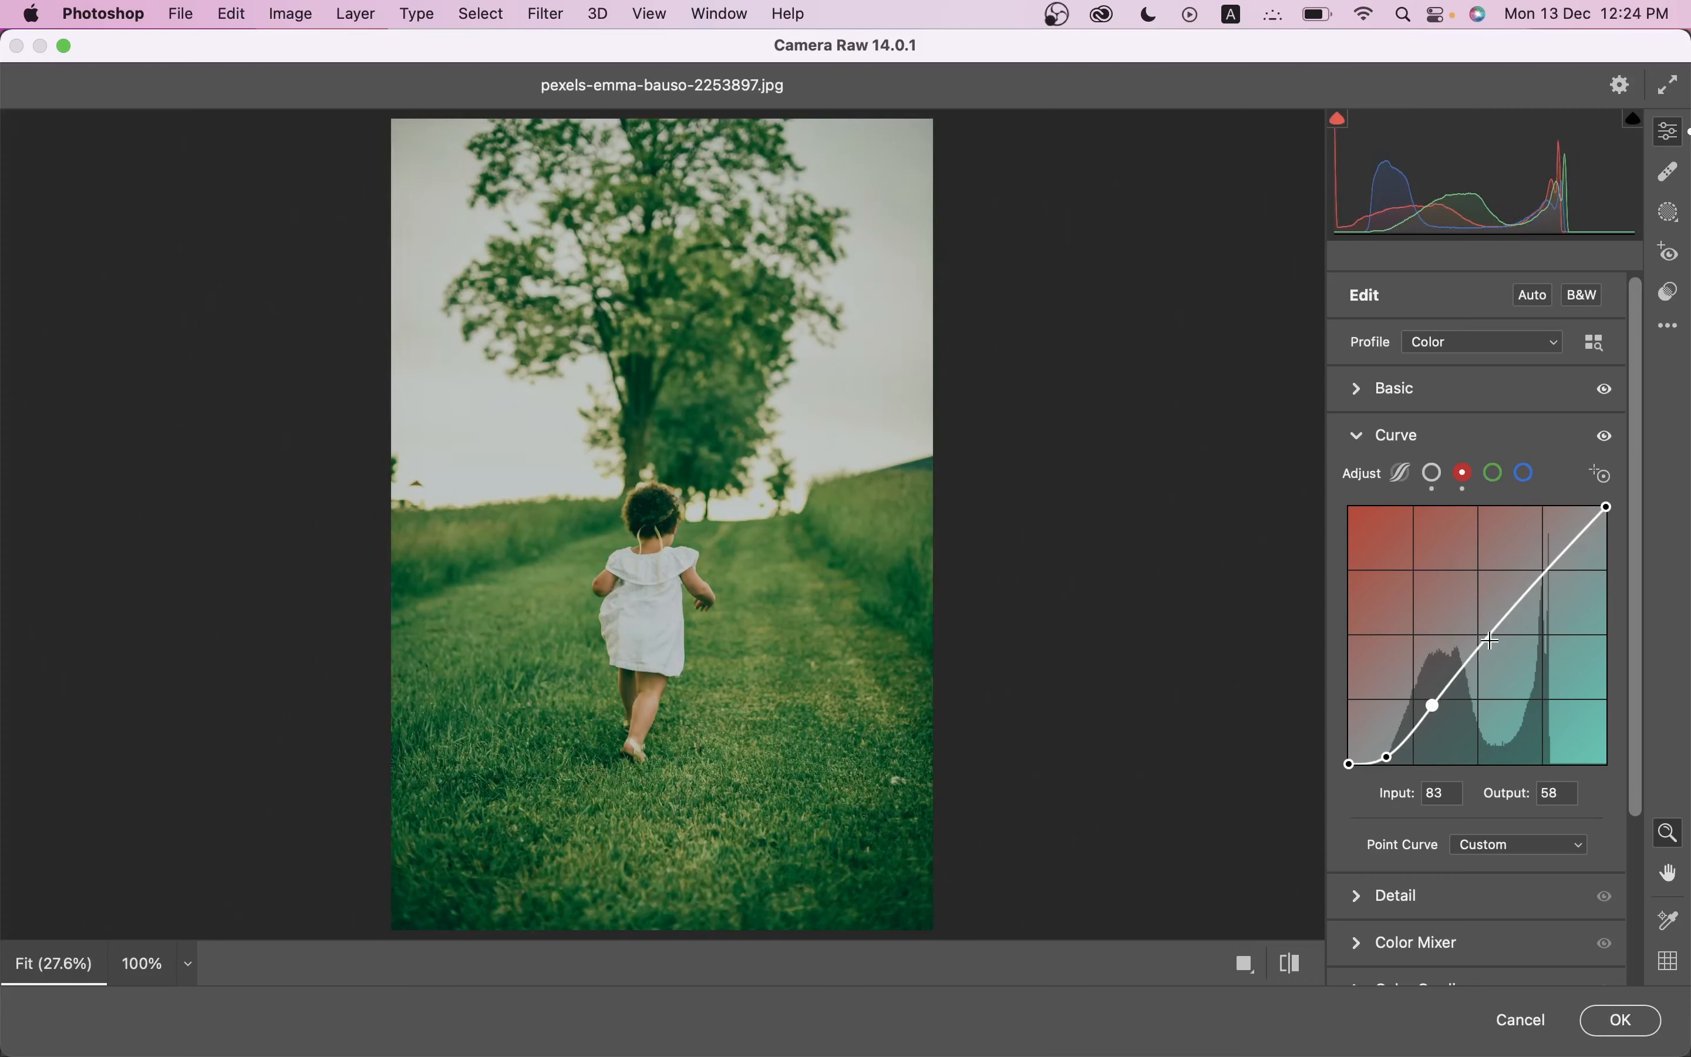
pyautogui.moveTo(1489, 640); pyautogui.dragTo(1477, 650)
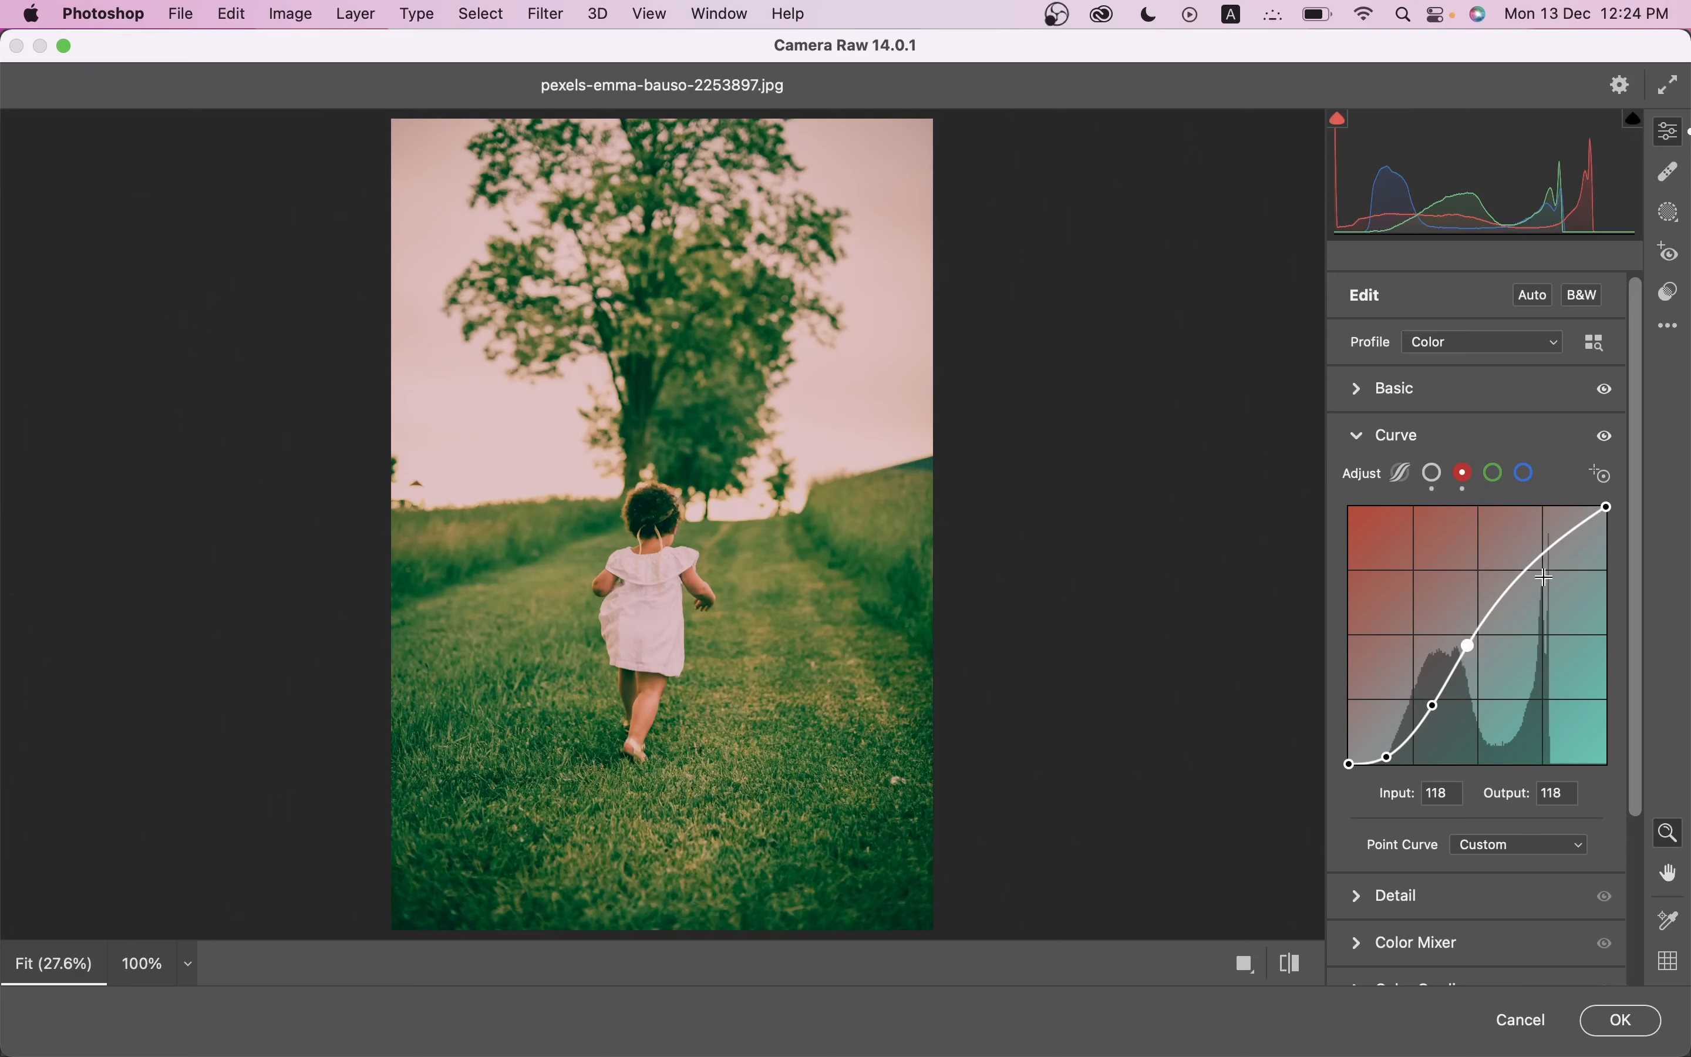
# Add a highlight point on the red curve at input 175, output 192
pyautogui.click(1520, 573)
pyautogui.press('Right')
pyautogui.press('Right')
pyautogui.press('Right')
pyautogui.press('Right')
pyautogui.press('Right')
pyautogui.press('Right')
pyautogui.press('Right')
pyautogui.press('Right')
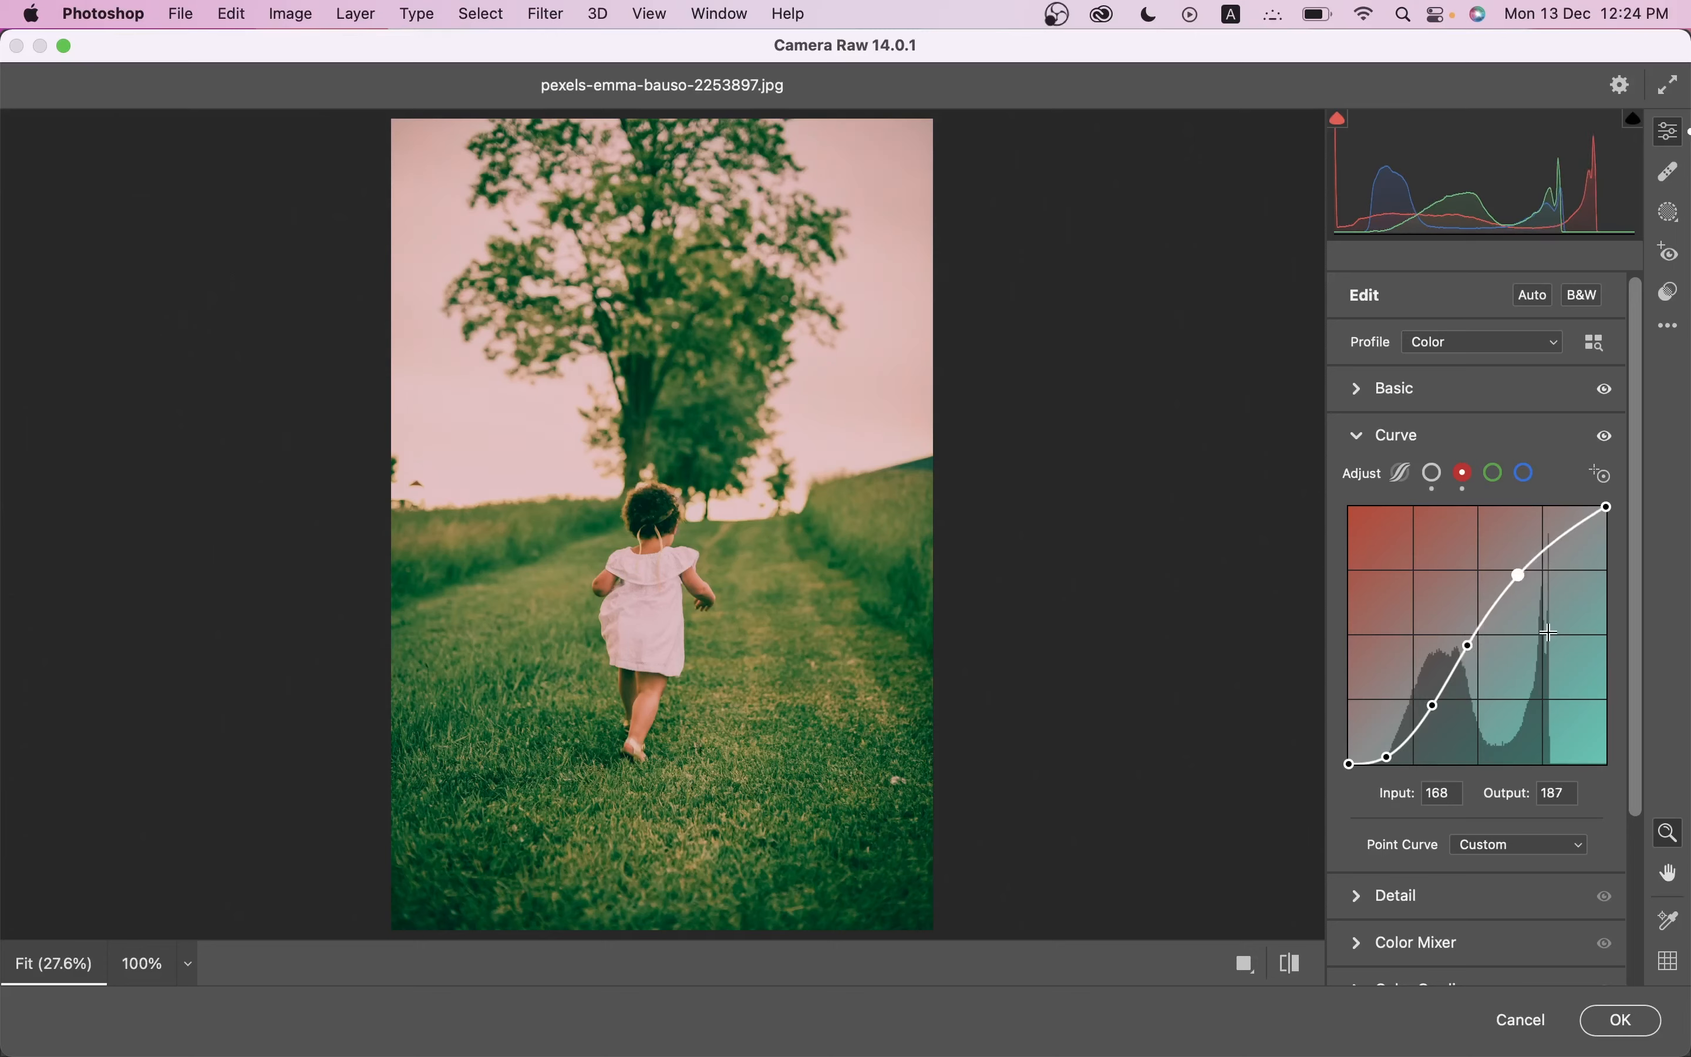
pyautogui.press('Up')
pyautogui.press('Up')
pyautogui.press('Up')
pyautogui.press('Up')
pyautogui.press('Up')
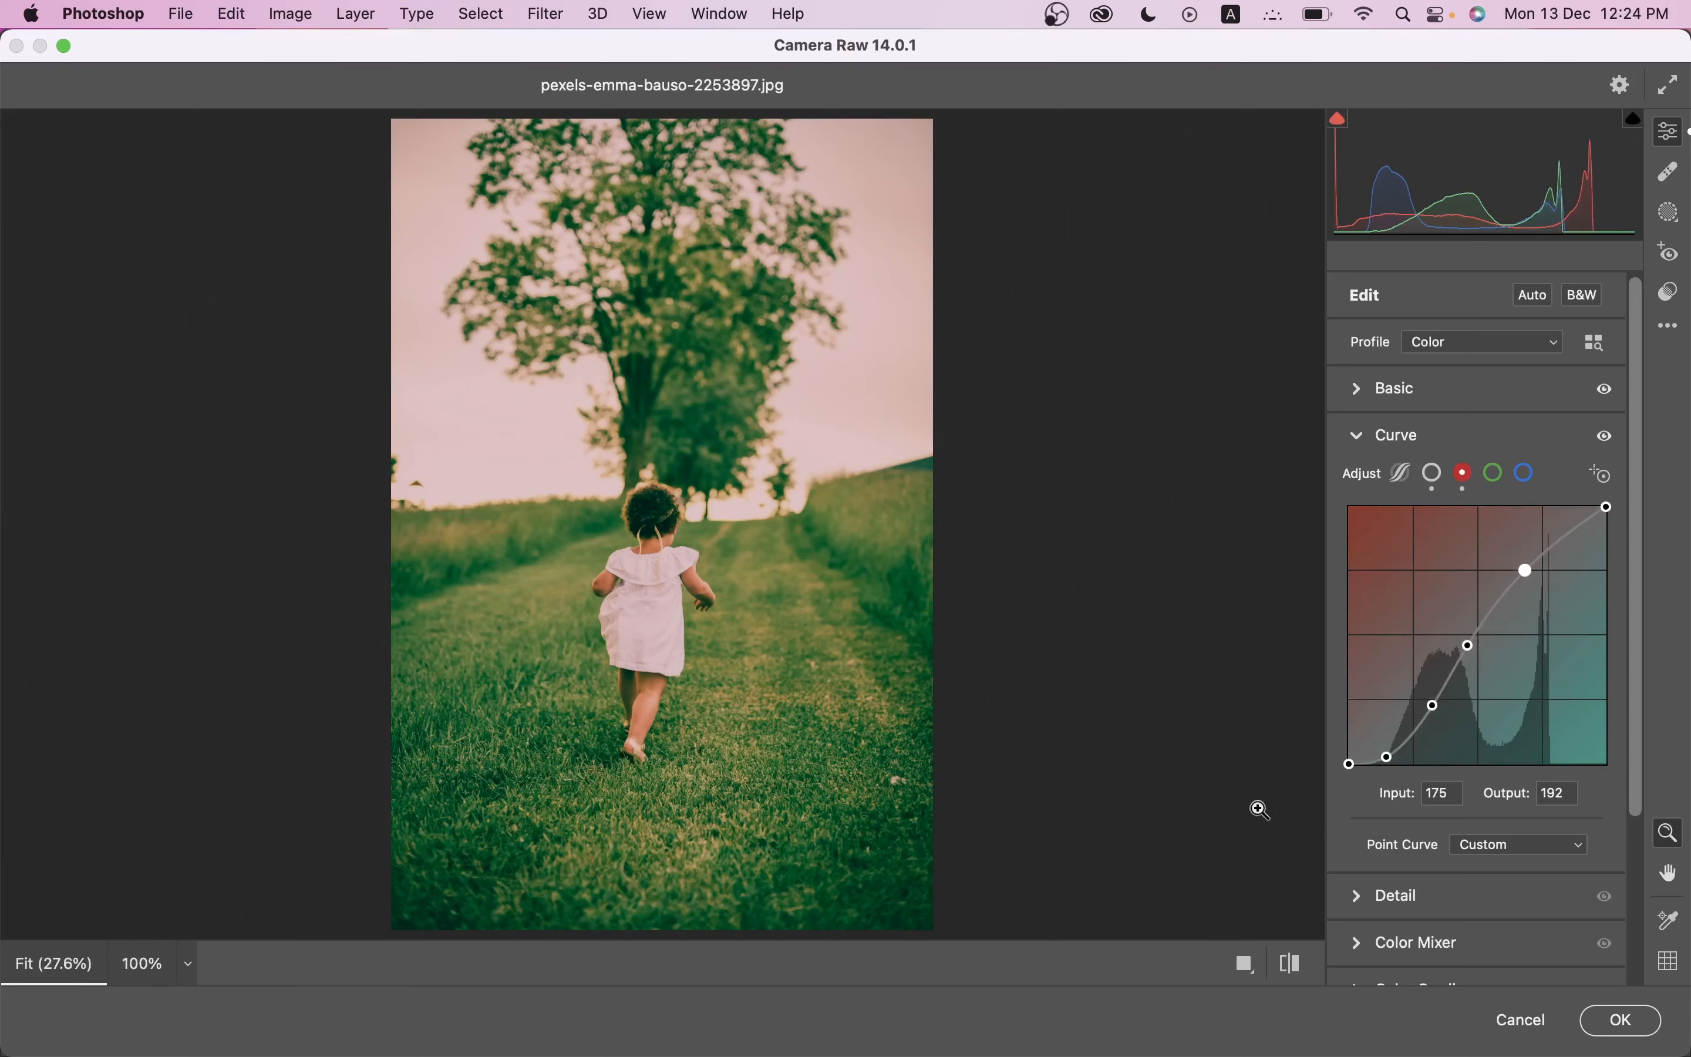
# On the green channel curve, add shadow points at input 31, output 9 and at input 82, output 62
pyautogui.click(1495, 474)
pyautogui.moveTo(1387, 729); pyautogui.dragTo(1387, 753)
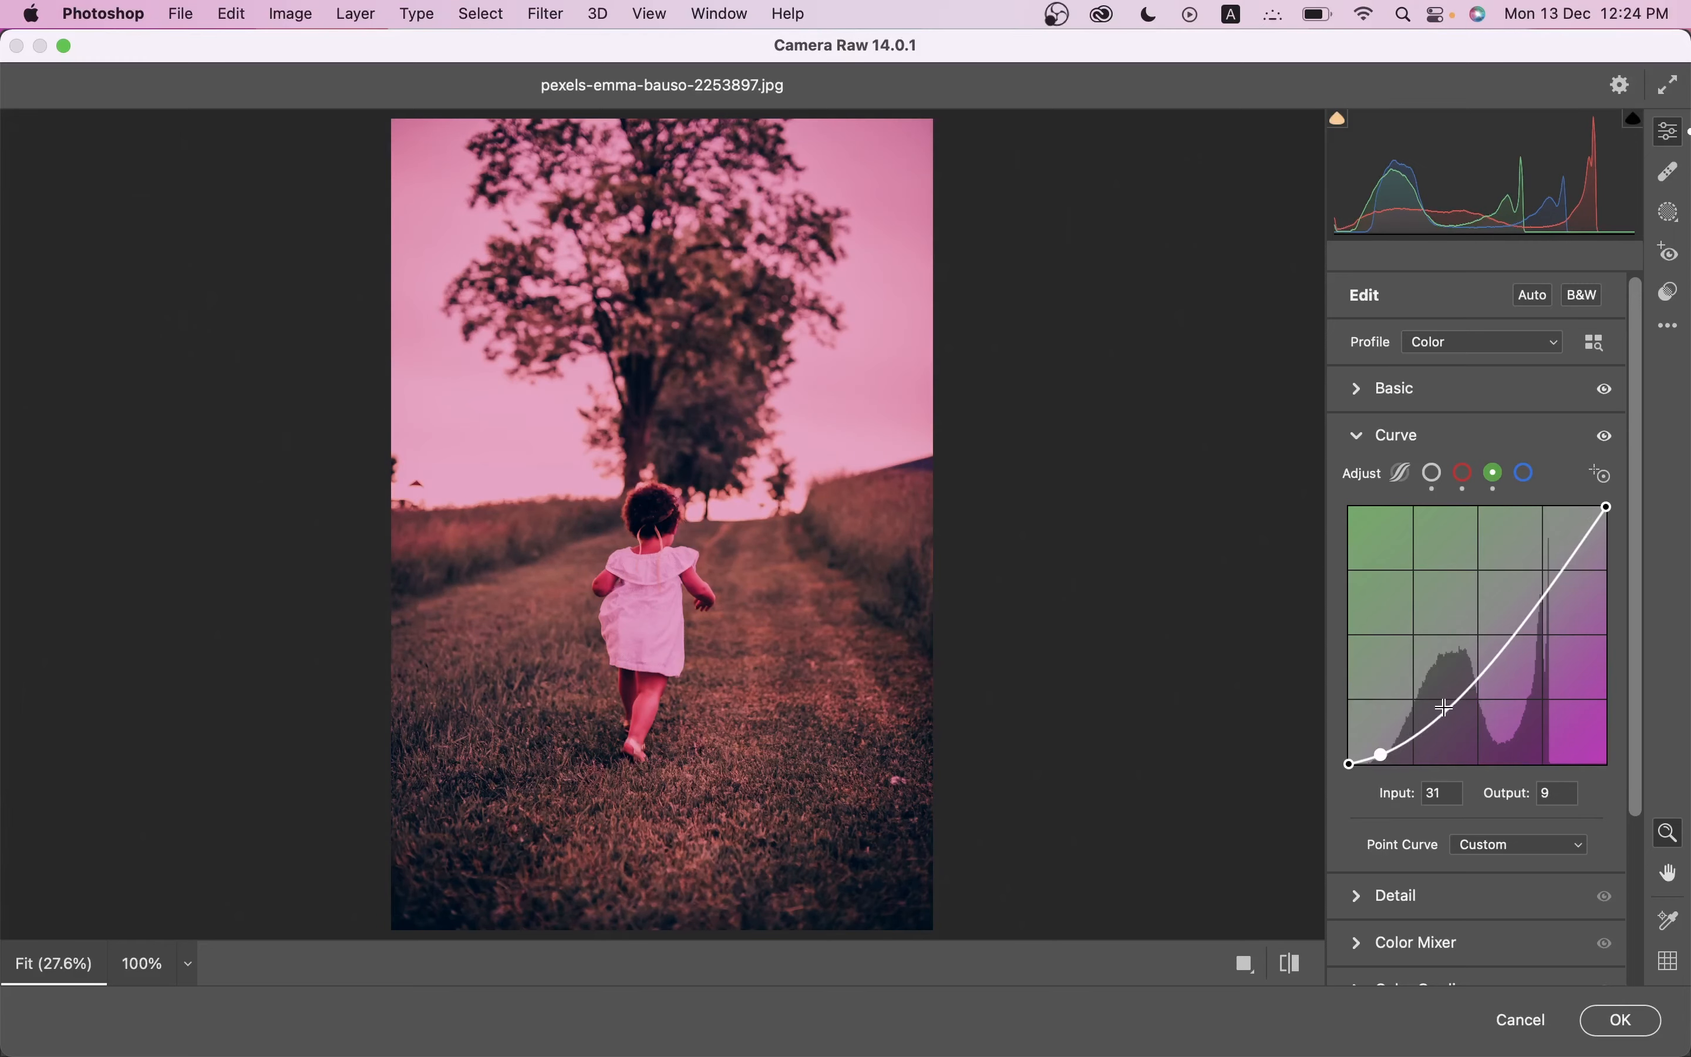
pyautogui.moveTo(1443, 707); pyautogui.dragTo(1440, 709)
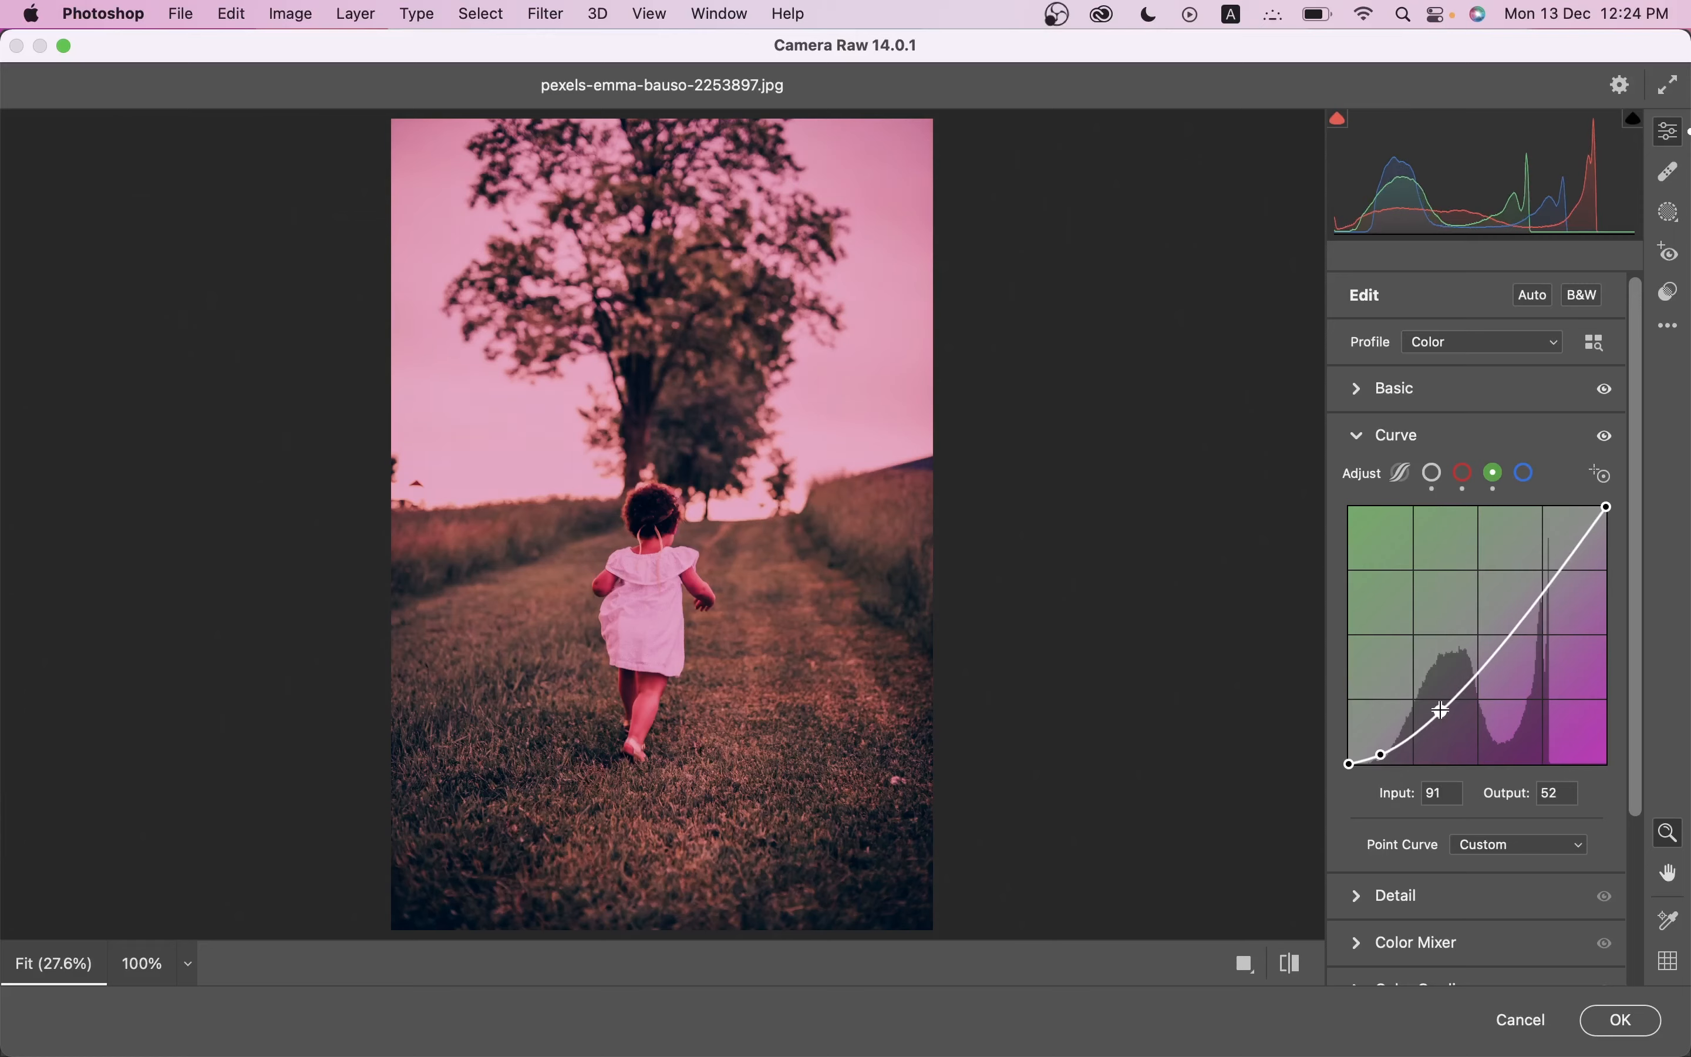
pyautogui.press('Left')
pyautogui.press('Left')
pyautogui.press('Left')
pyautogui.press('Left')
pyautogui.press('Left')
pyautogui.press('Left')
pyautogui.press('Left')
pyautogui.press('Left')
pyautogui.press('Left')
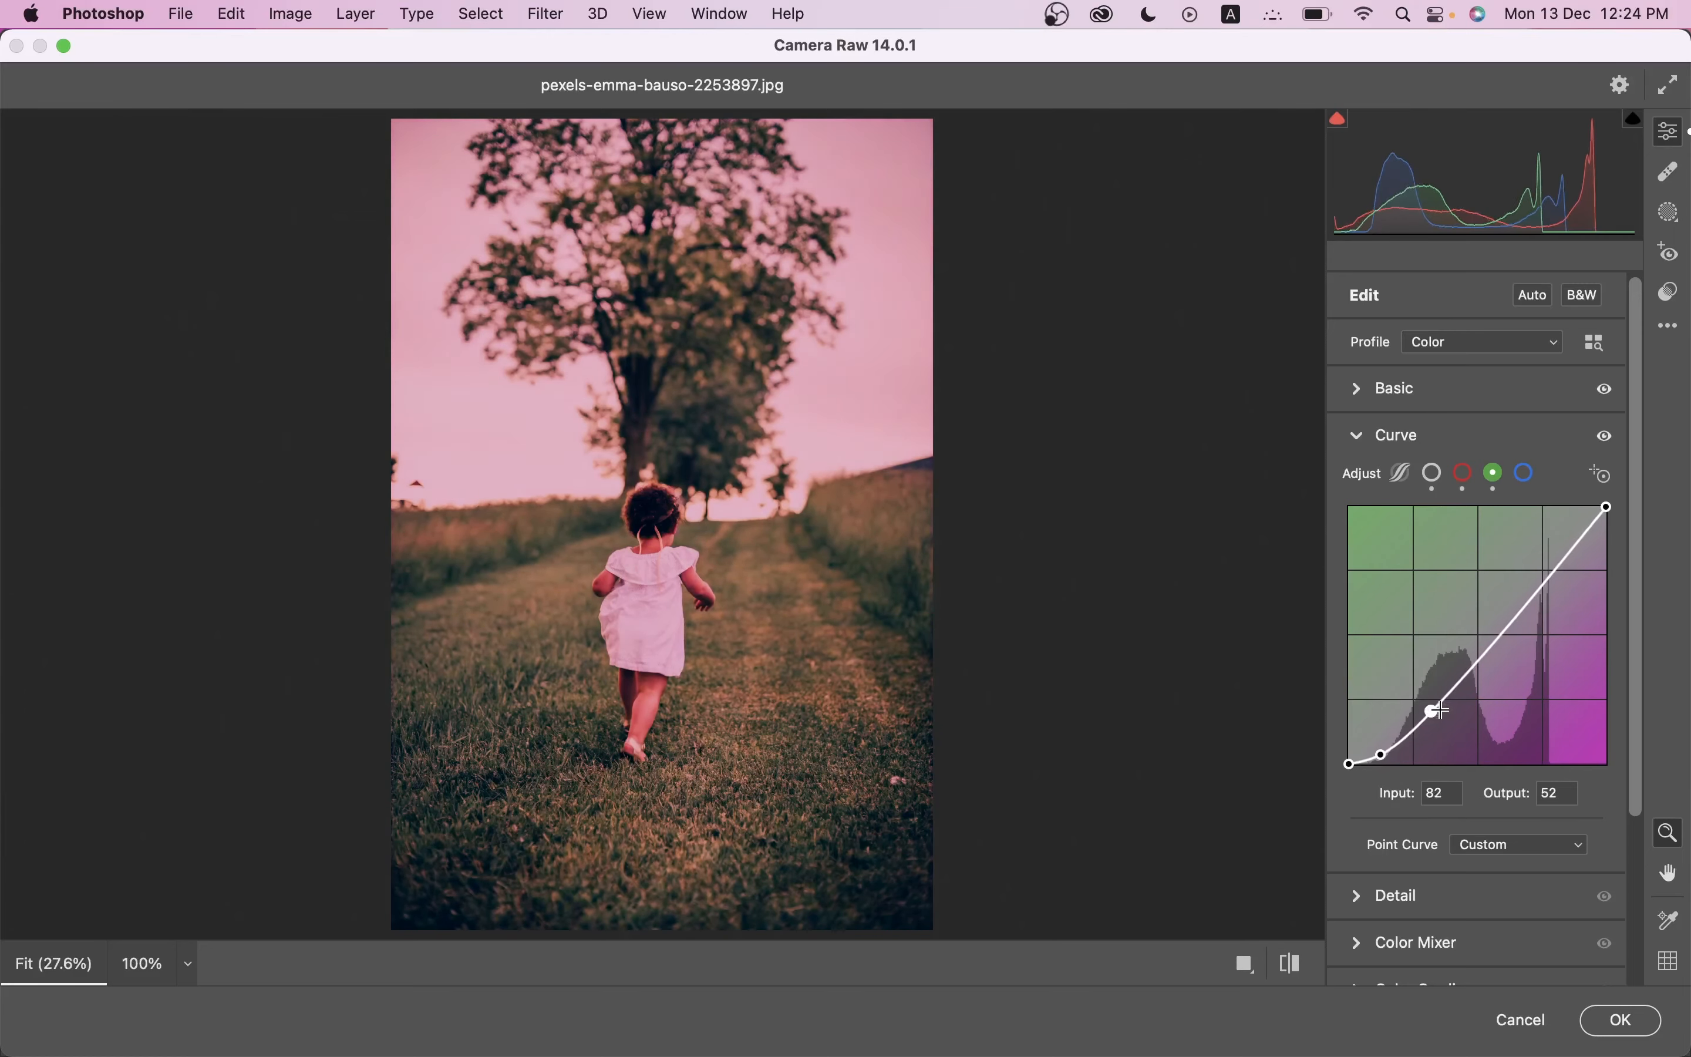
pyautogui.press('Up')
pyautogui.press('Up')
pyautogui.press('Up')
pyautogui.press('Up')
pyautogui.press('Up')
pyautogui.press('Up')
pyautogui.press('Up')
pyautogui.press('Up')
pyautogui.press('Up')
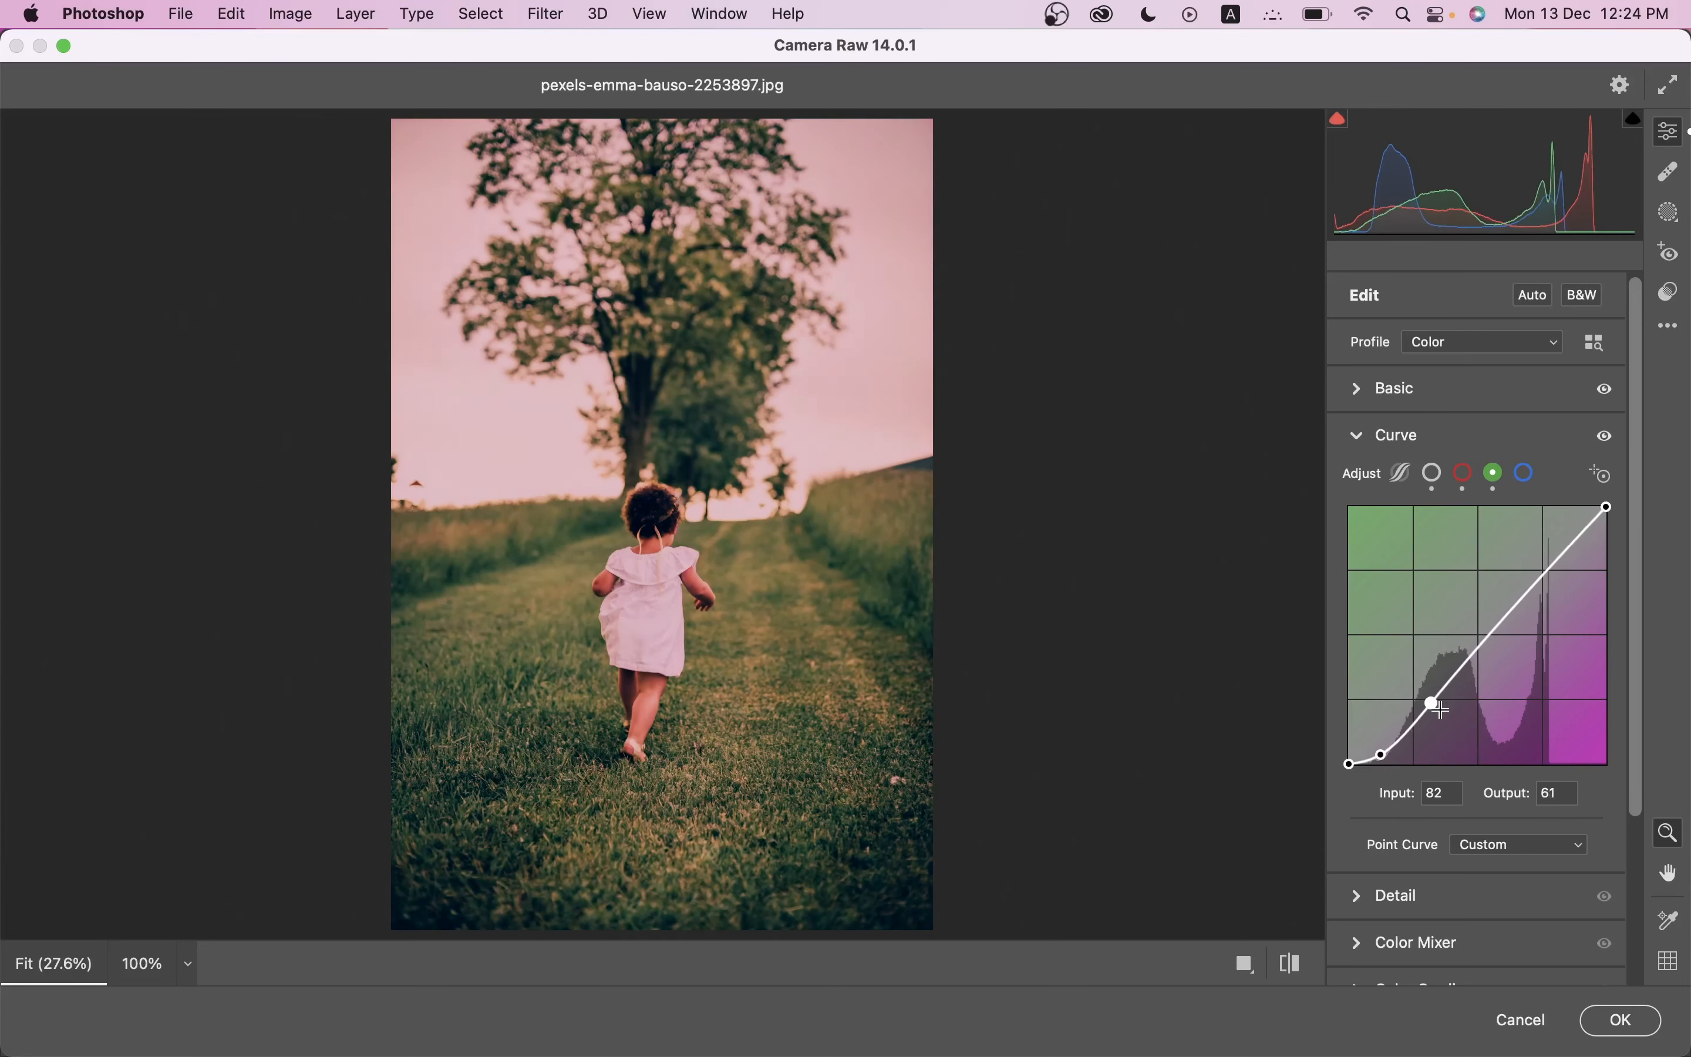
pyautogui.press('Up')
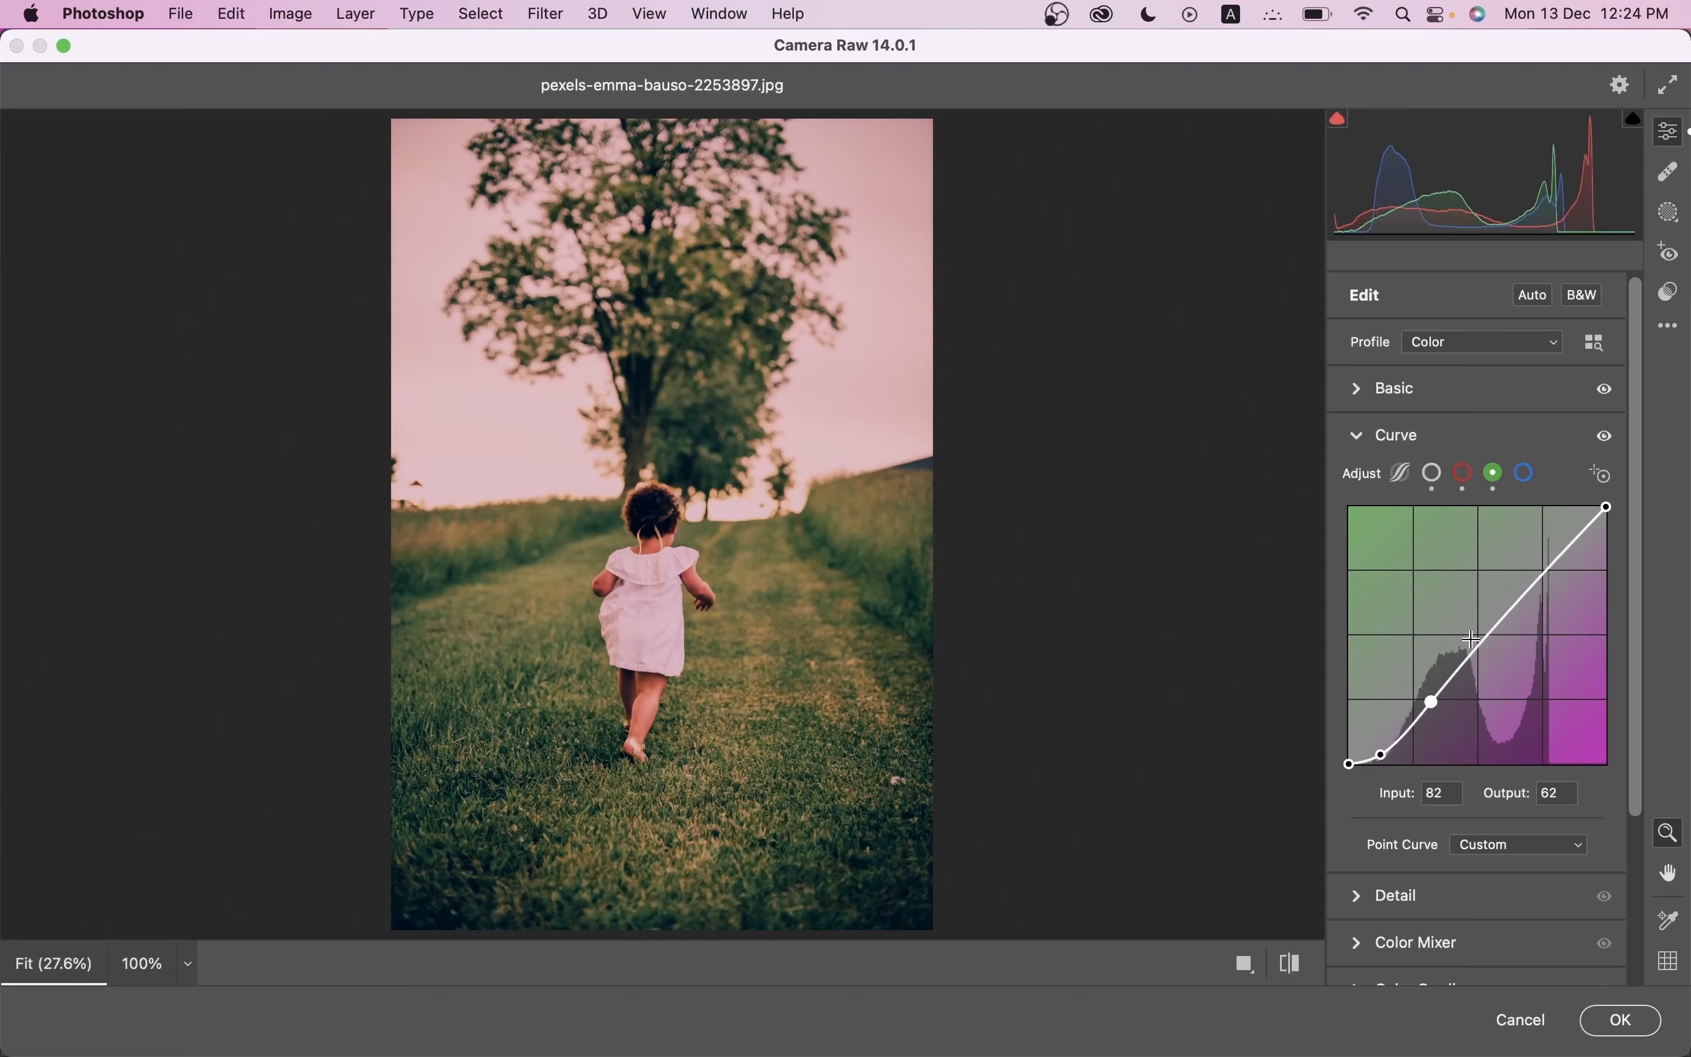
# Add a midtone point at input 116, output 116 and a highlight point at input 178, output 196 on the green curve
pyautogui.moveTo(1473, 639); pyautogui.dragTo(1468, 644)
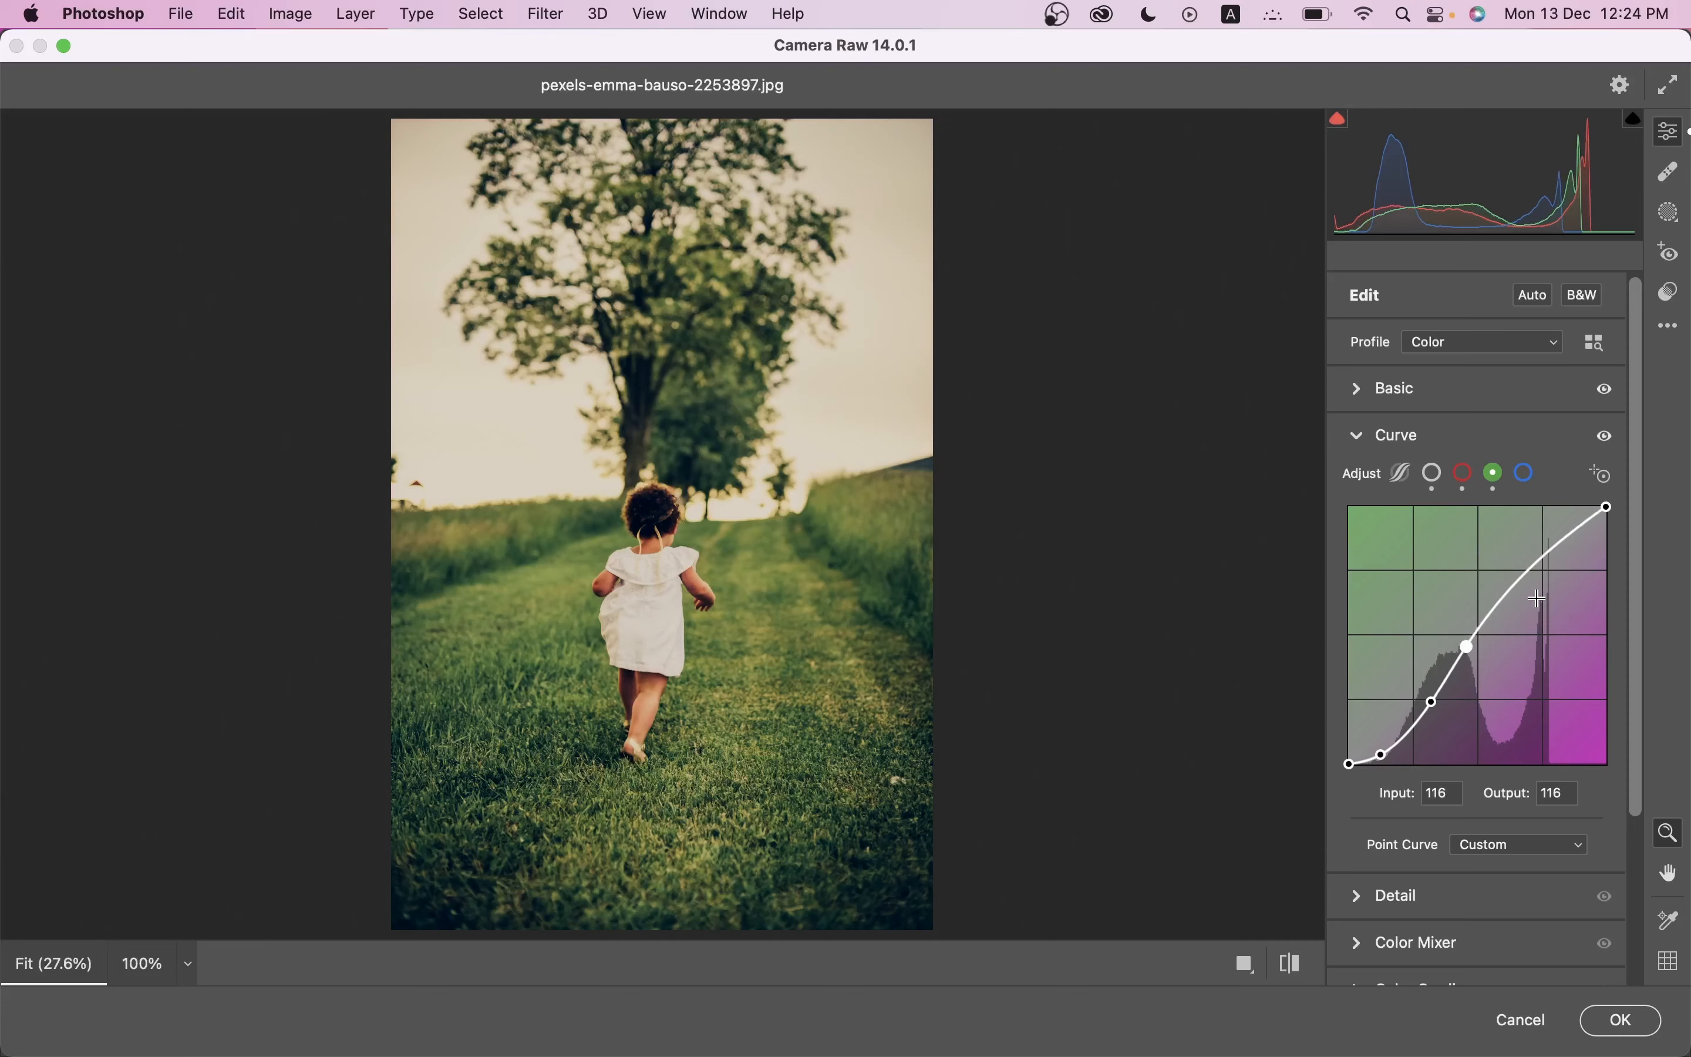
pyautogui.click(1522, 580)
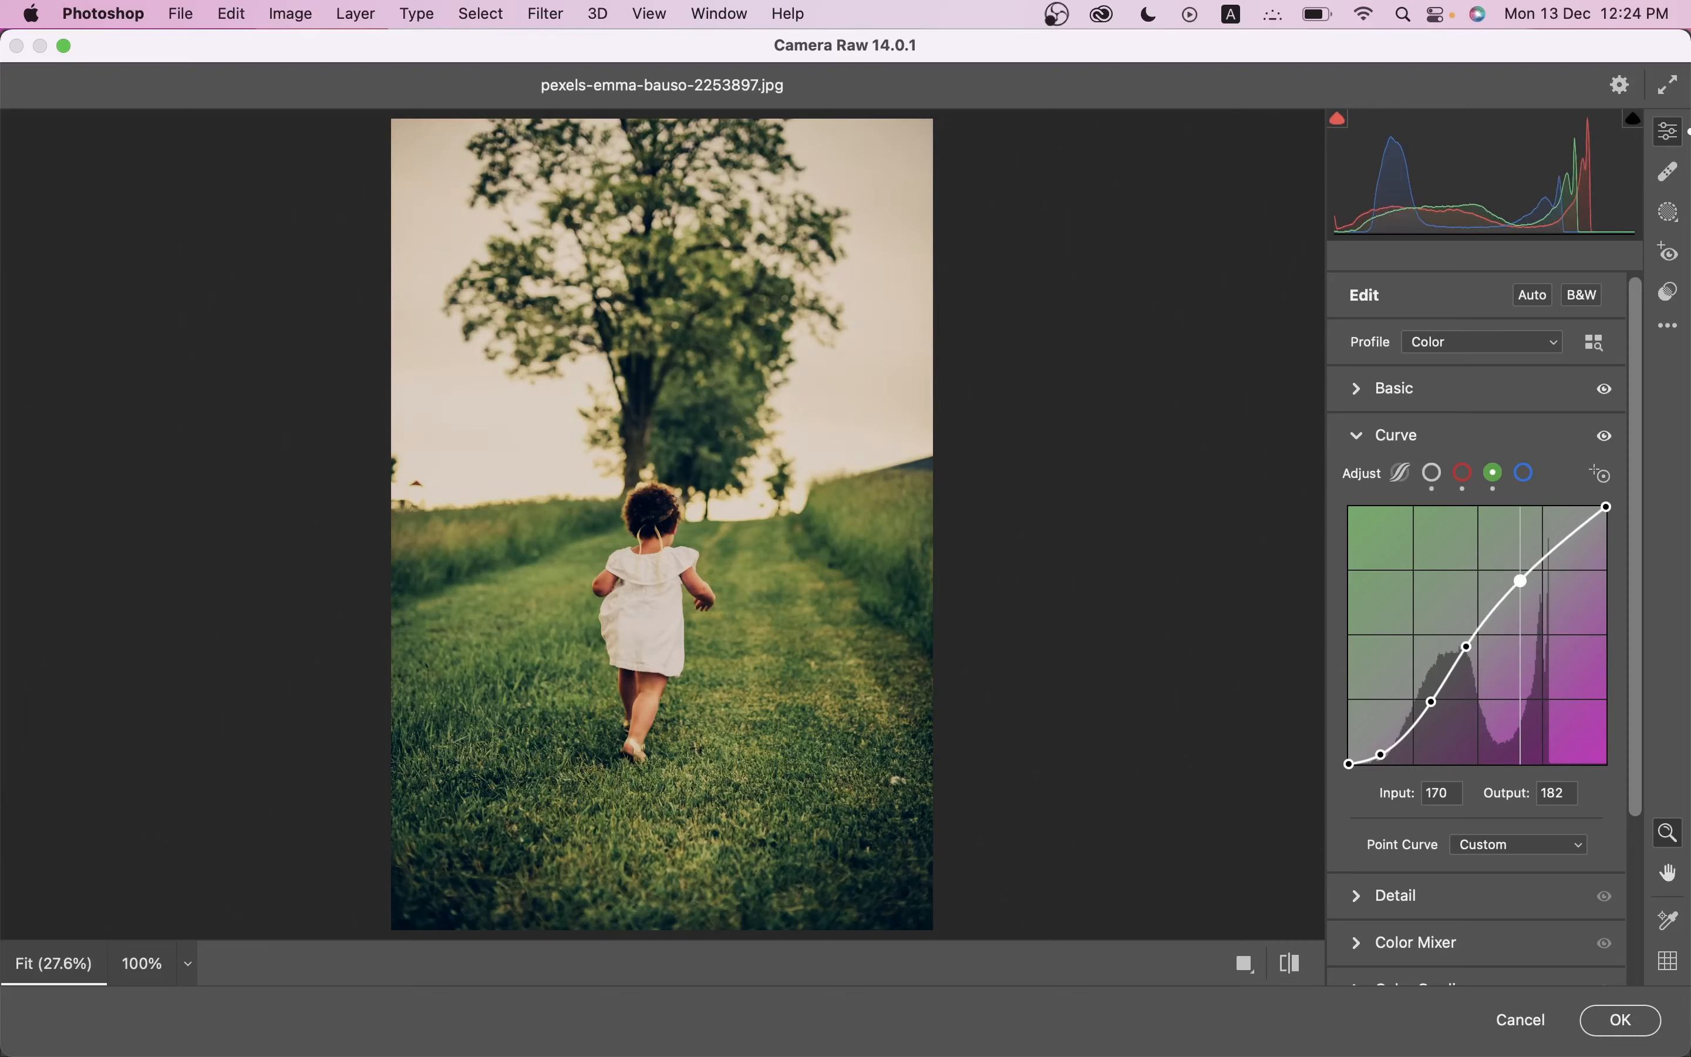
pyautogui.moveTo(1522, 580); pyautogui.dragTo(1528, 580)
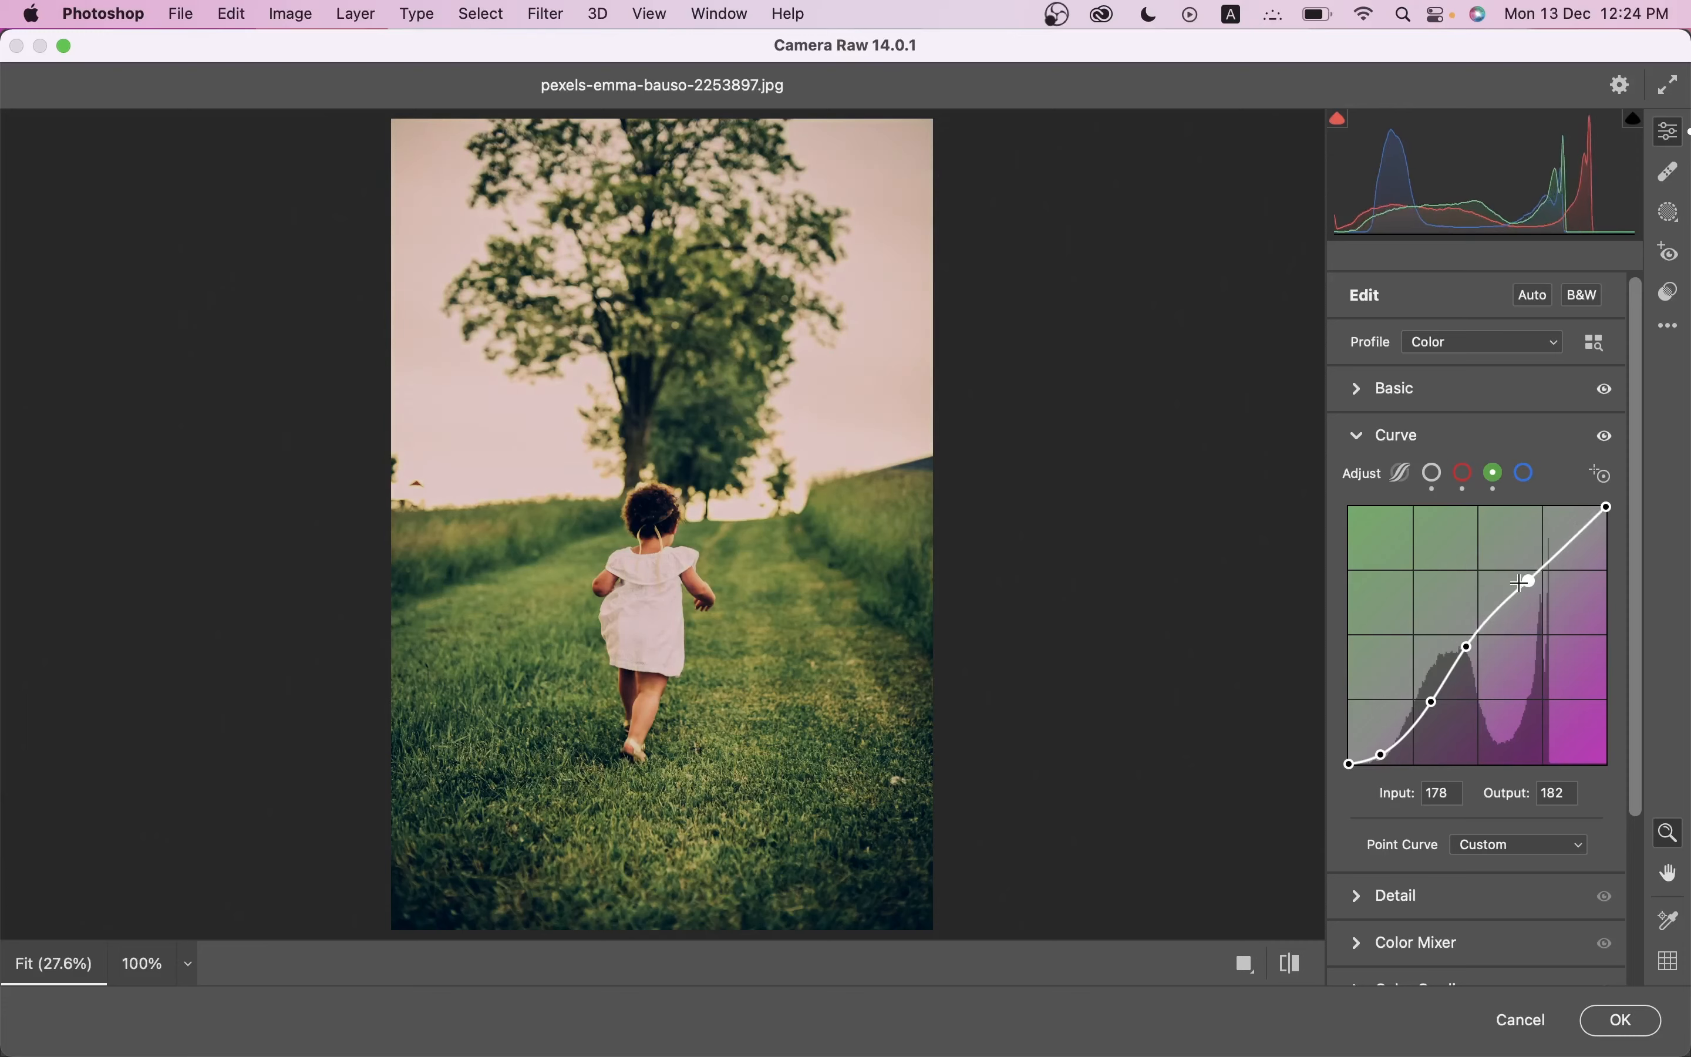
pyautogui.press('Up')
pyautogui.press('Up')
pyautogui.press('Up')
pyautogui.press('Up')
pyautogui.press('Up')
pyautogui.press('Up')
pyautogui.press('Up')
pyautogui.press('Up')
pyautogui.press('Up')
pyautogui.press('Up')
pyautogui.press('Up')
pyautogui.press('Up')
pyautogui.press('Up')
pyautogui.press('Up')
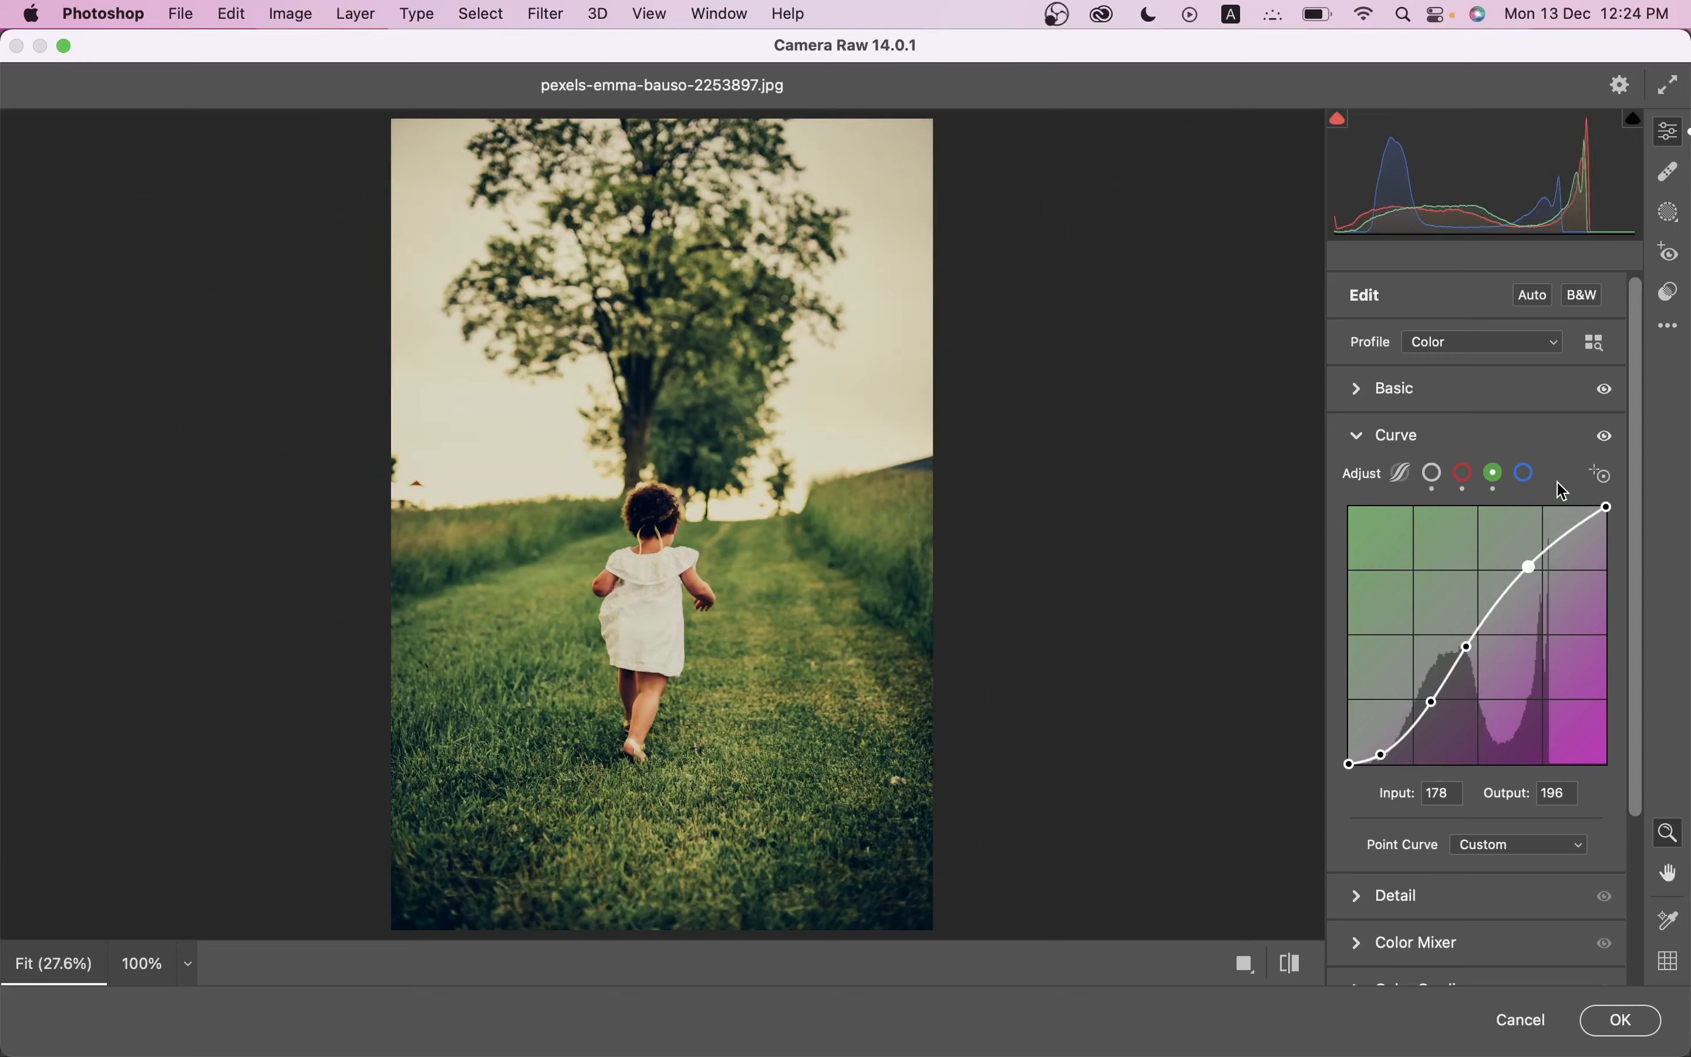
# On the blue channel curve, add a shadow point at input 71, output 52 and a midtone point at input 116, output 118
pyautogui.click(1529, 474)
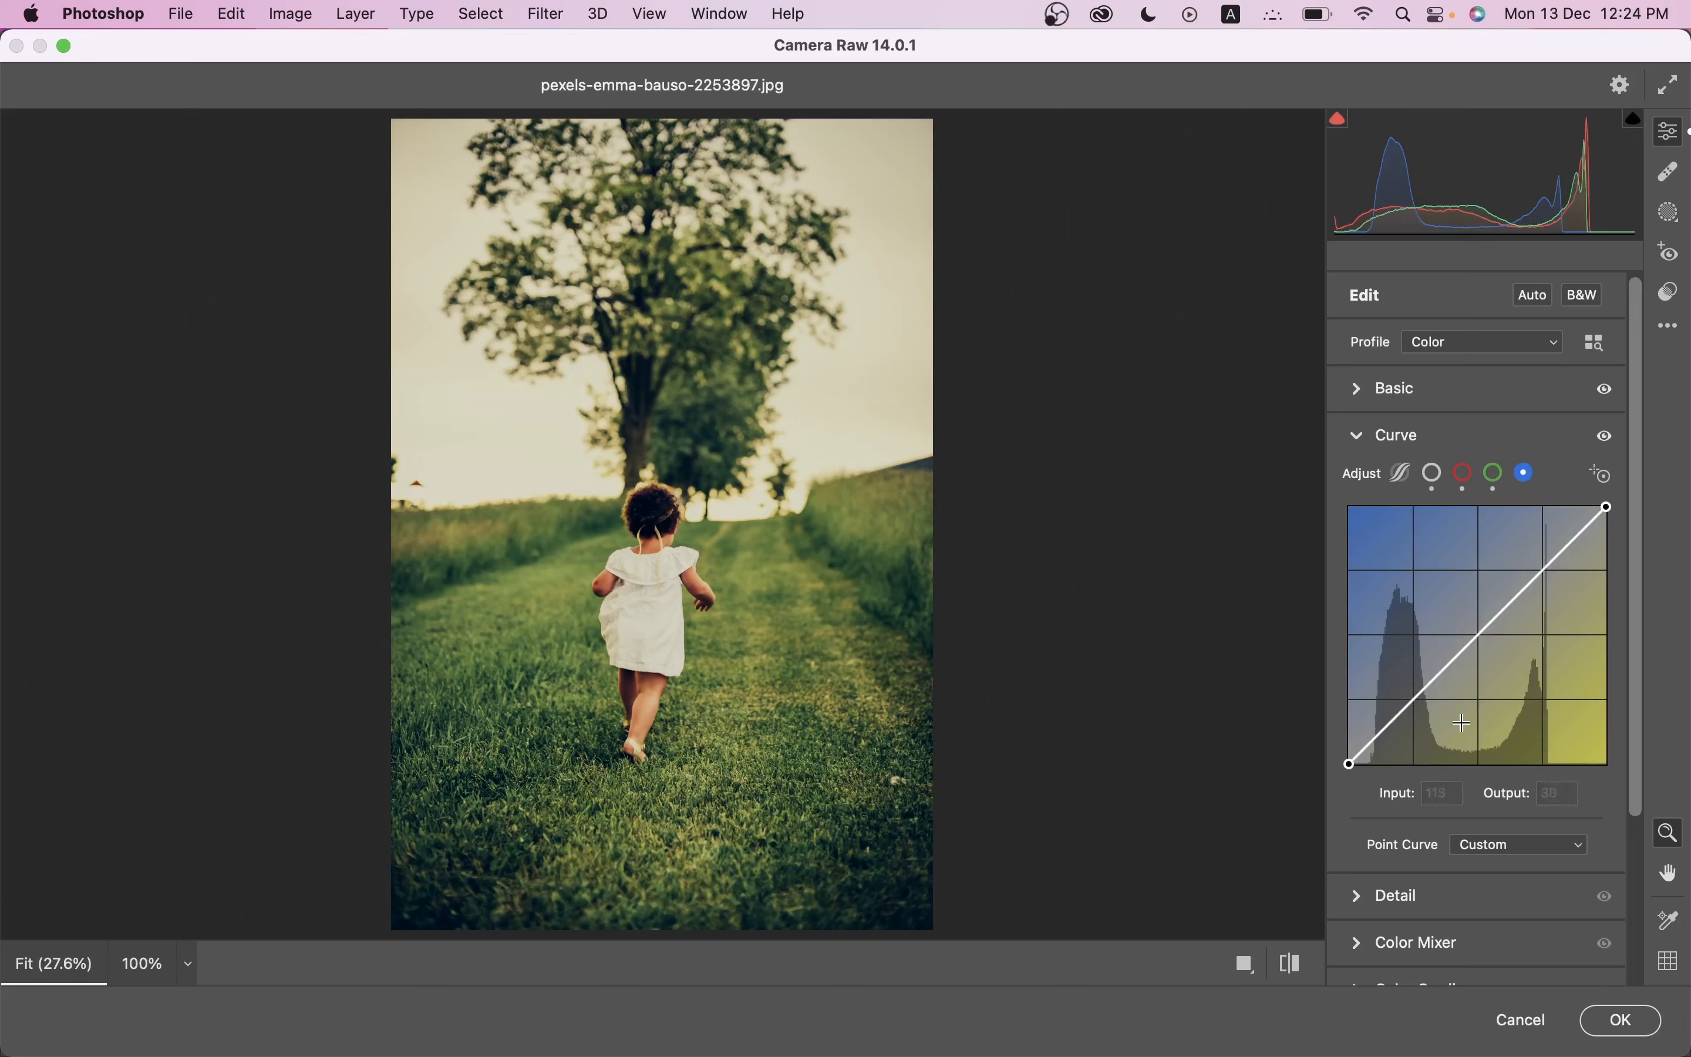
pyautogui.click(1417, 718)
pyautogui.moveTo(1418, 718); pyautogui.dragTo(1421, 713)
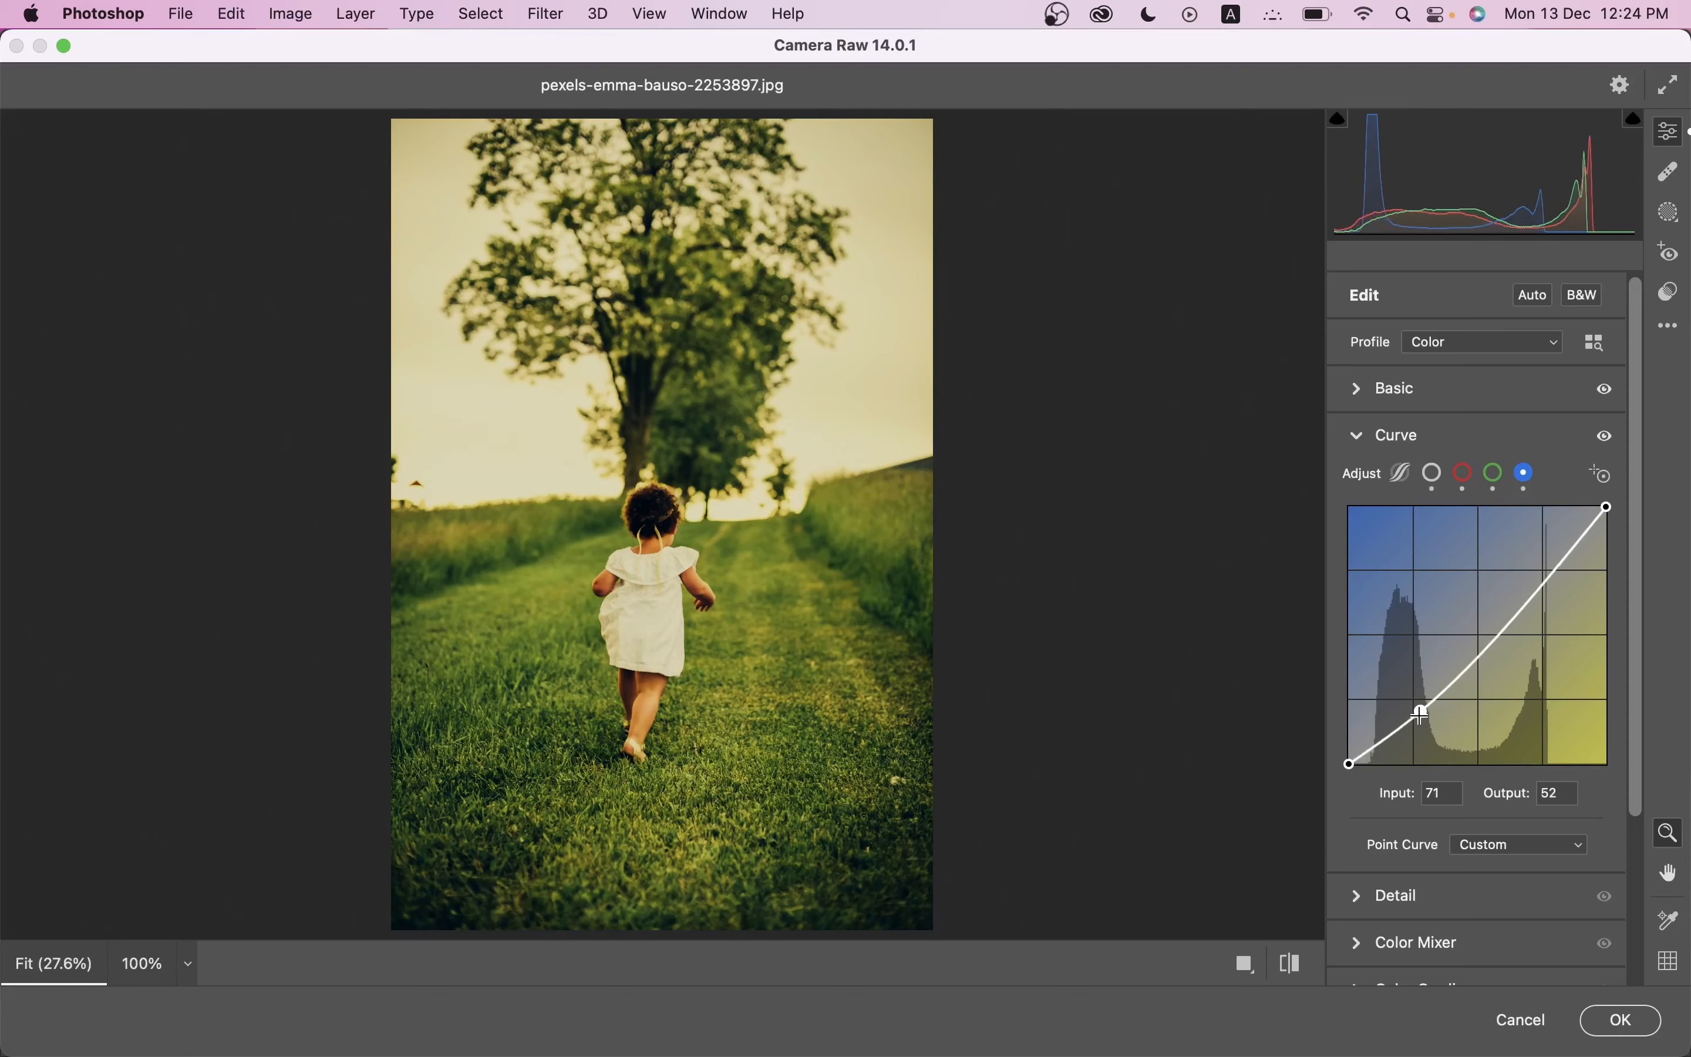
pyautogui.click(1480, 649)
pyautogui.moveTo(1480, 659); pyautogui.dragTo(1473, 639)
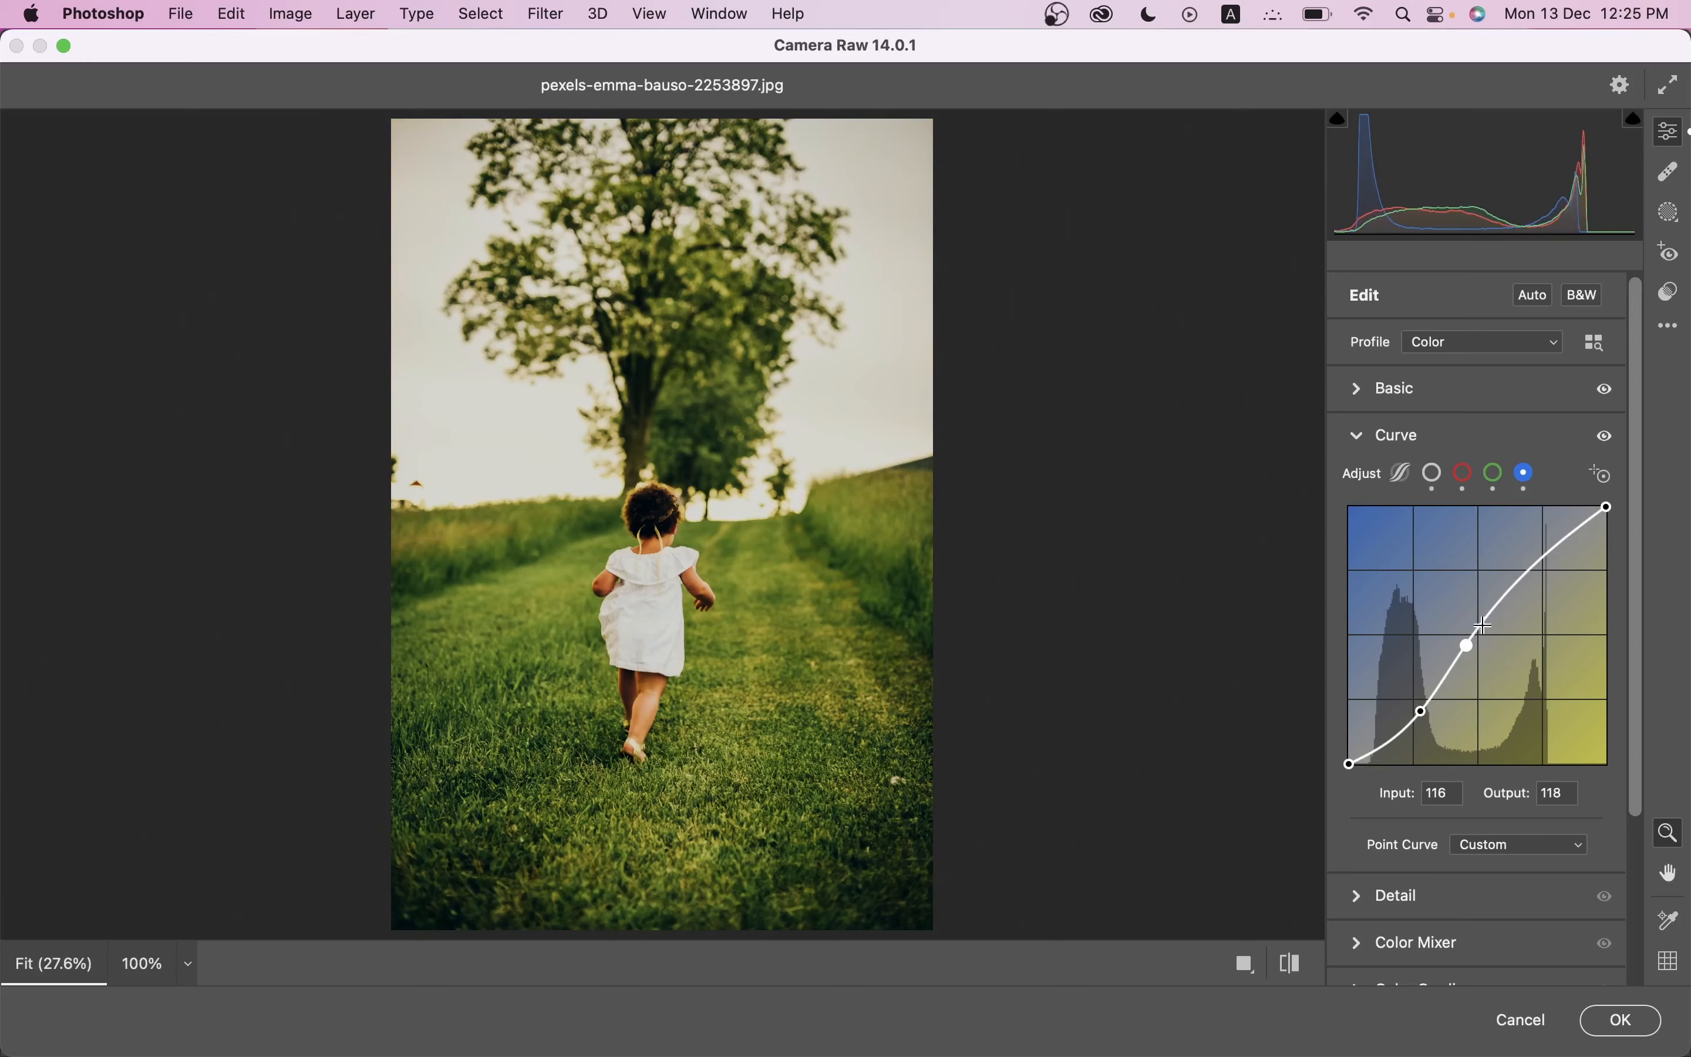
# Add upper points at input 149, output 167 and input 203, output 224 on the blue curve, and review the other channel curves
pyautogui.moveTo(1521, 575); pyautogui.dragTo(1502, 597)
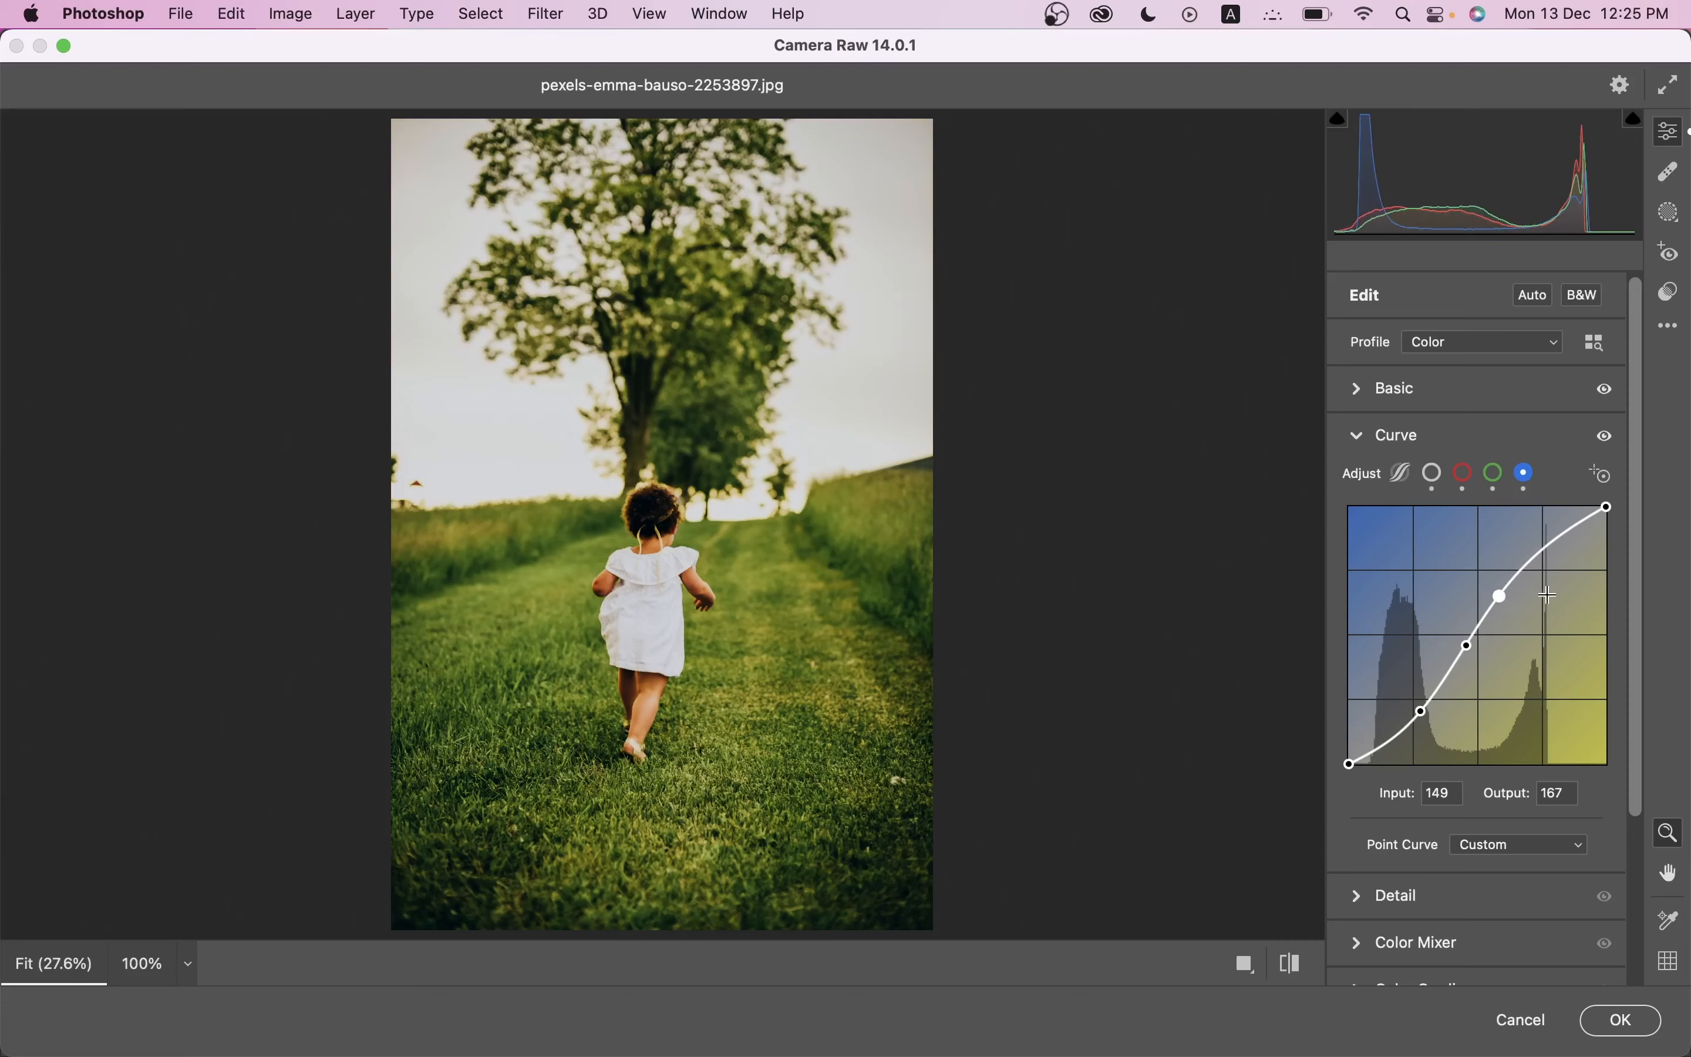
pyautogui.click(1548, 542)
pyautogui.moveTo(1548, 543); pyautogui.dragTo(1553, 537)
pyautogui.press('Up')
pyautogui.press('Up')
pyautogui.click(1493, 475)
pyautogui.click(1465, 474)
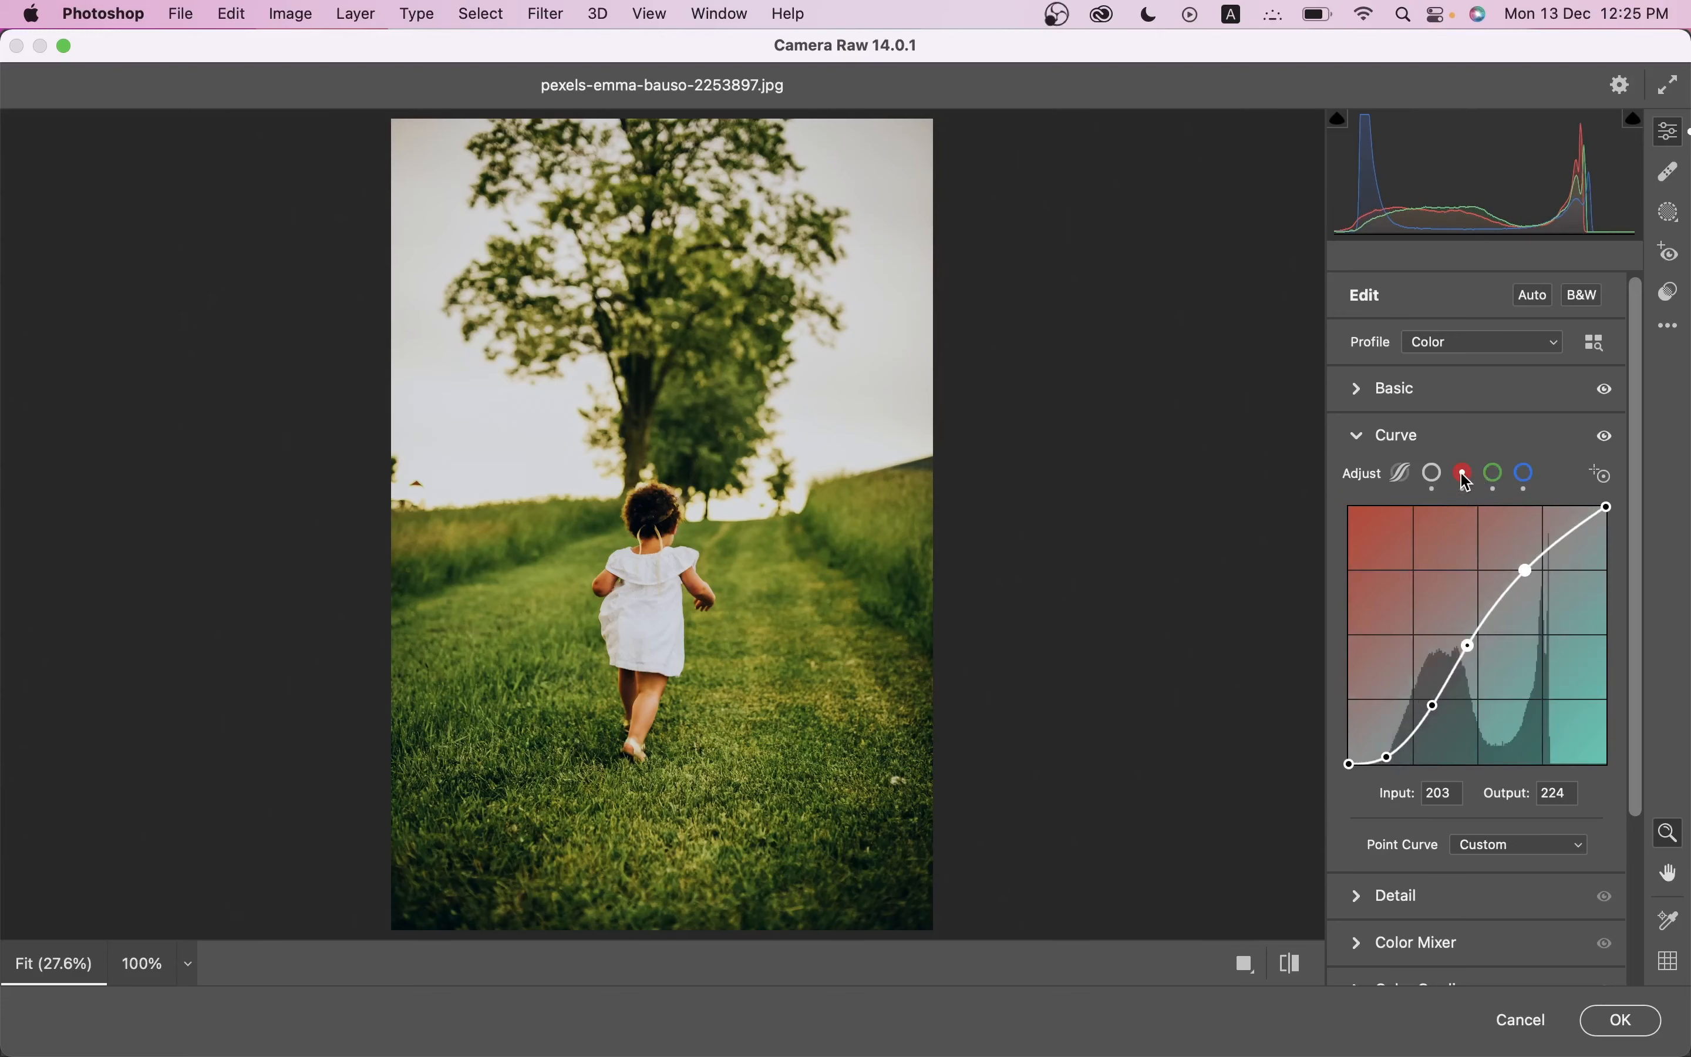
pyautogui.click(1434, 473)
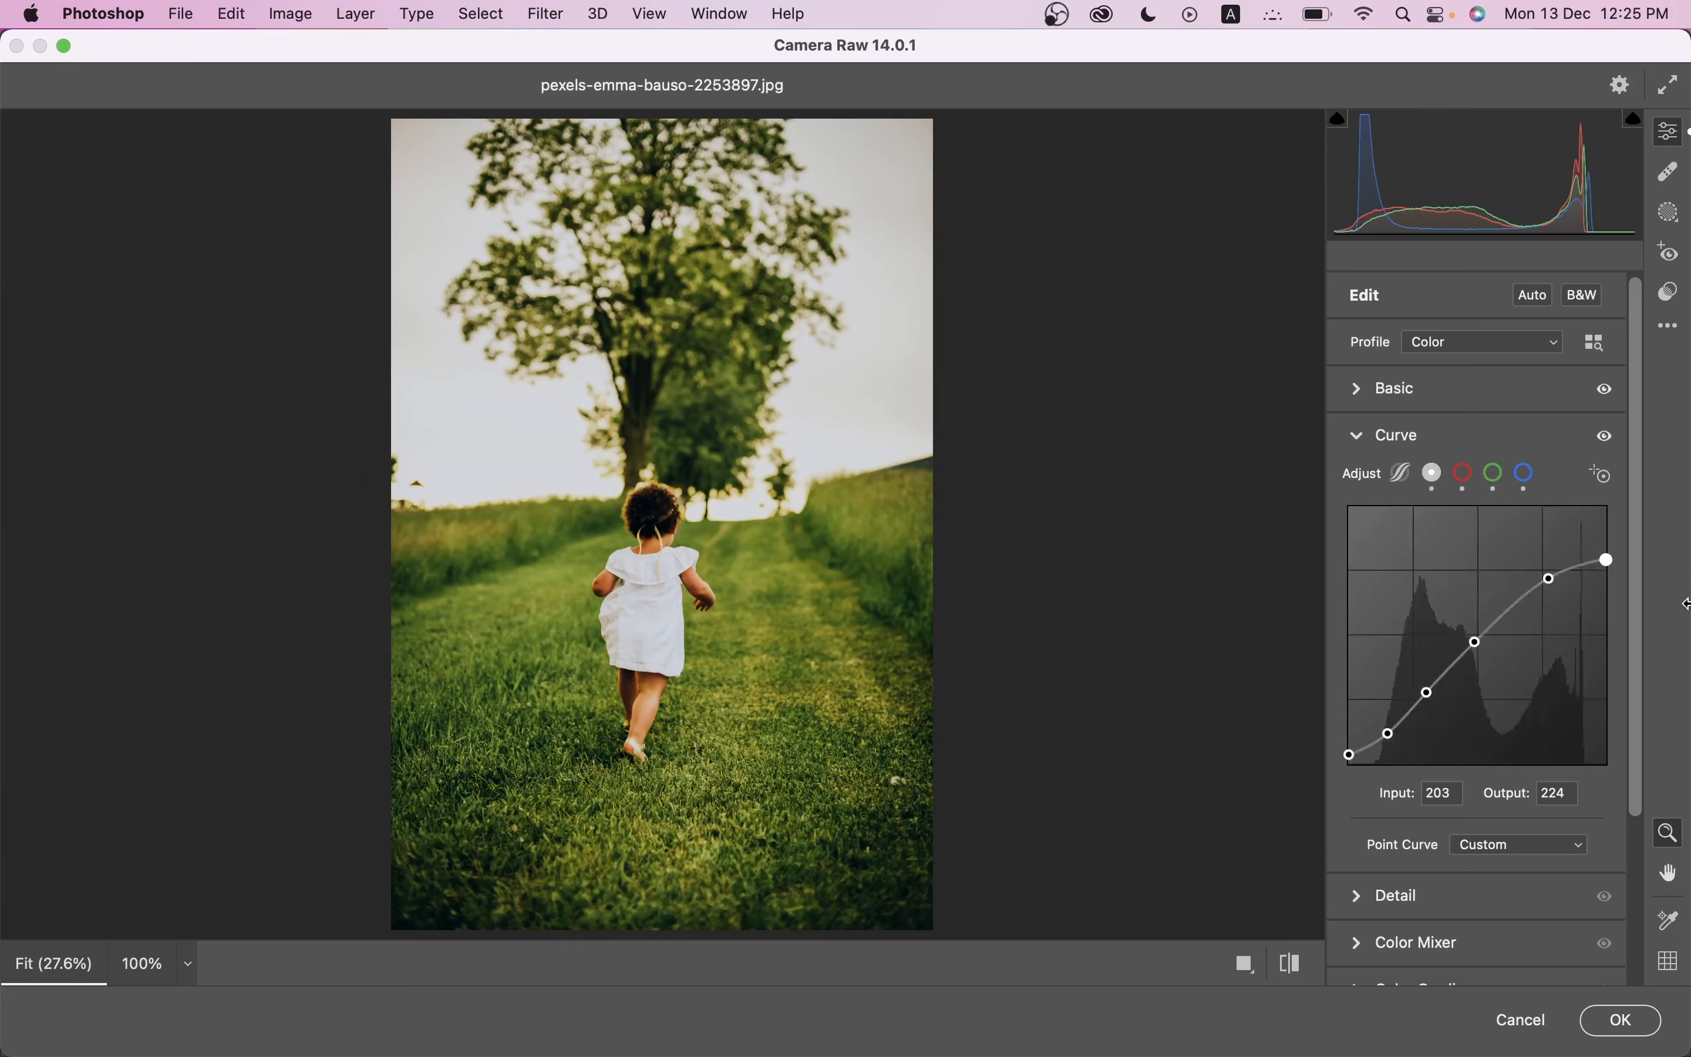
# Set the Detail sharpening to 27 and its masking to 55, previewing the mask
pyautogui.click(1500, 908)
pyautogui.moveTo(1391, 542); pyautogui.dragTo(1400, 541)
pyautogui.moveTo(1404, 641); pyautogui.dragTo(1410, 642)
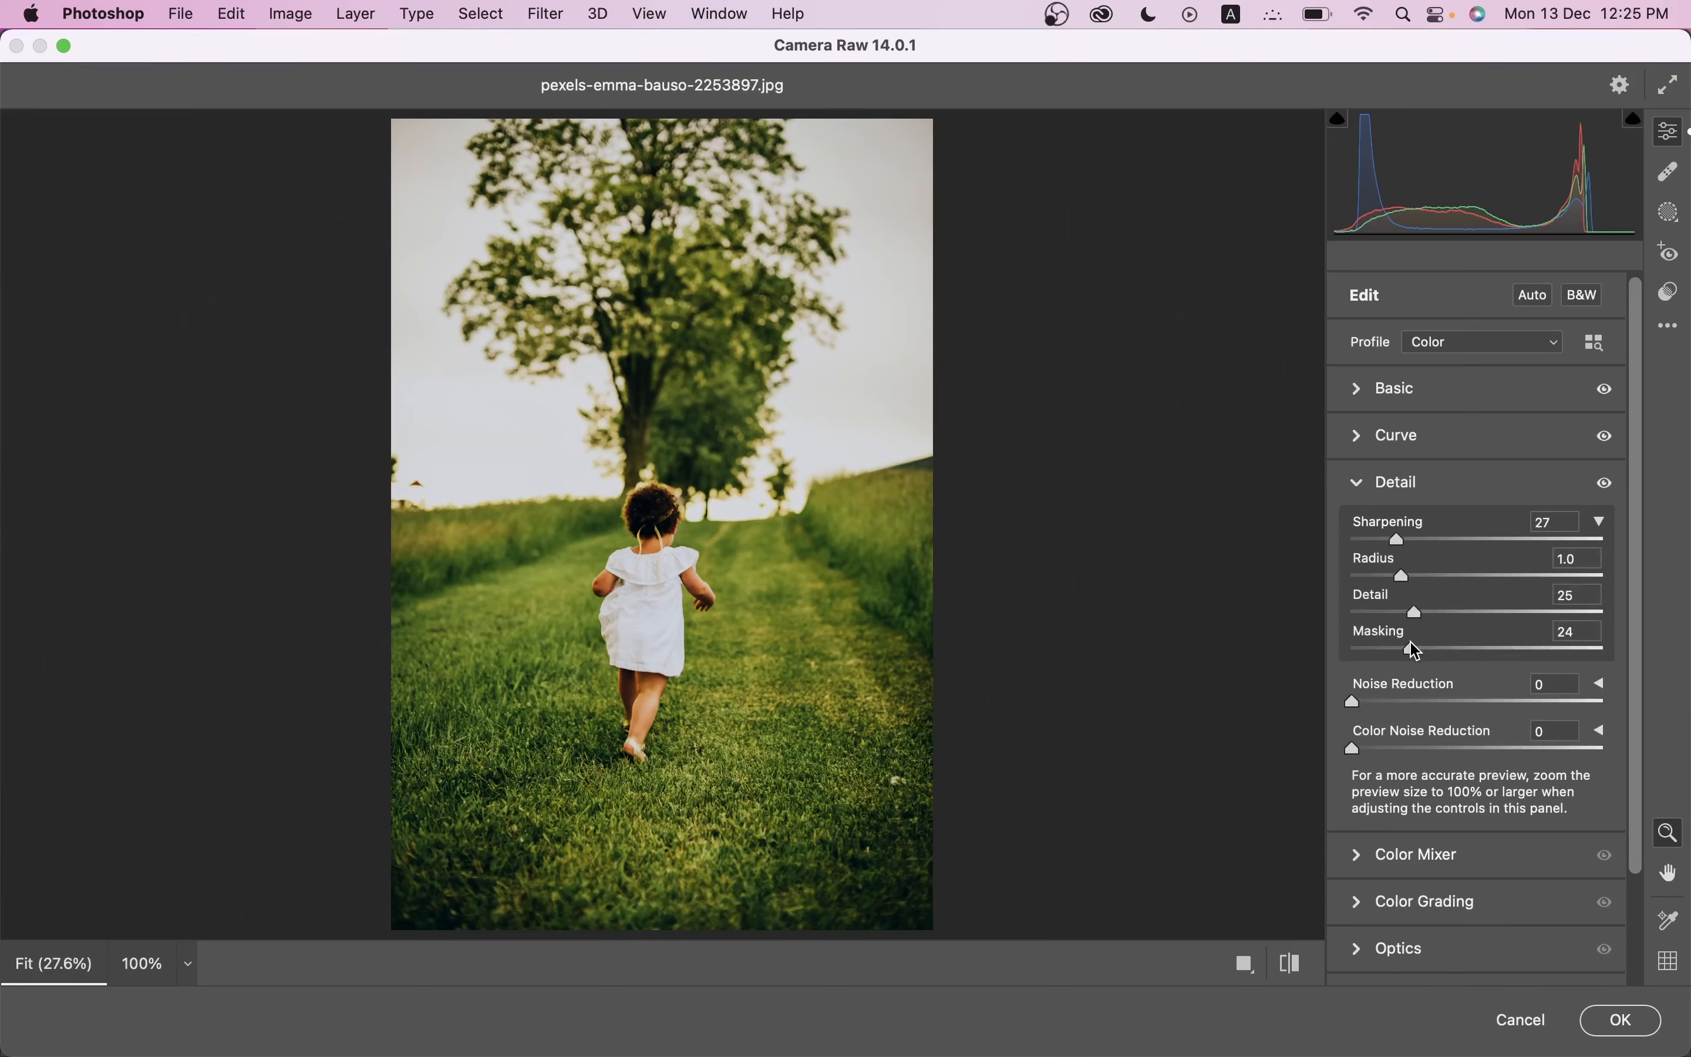
pyautogui.keyDown('alt'); pyautogui.click(1416, 650); pyautogui.keyUp('alt')
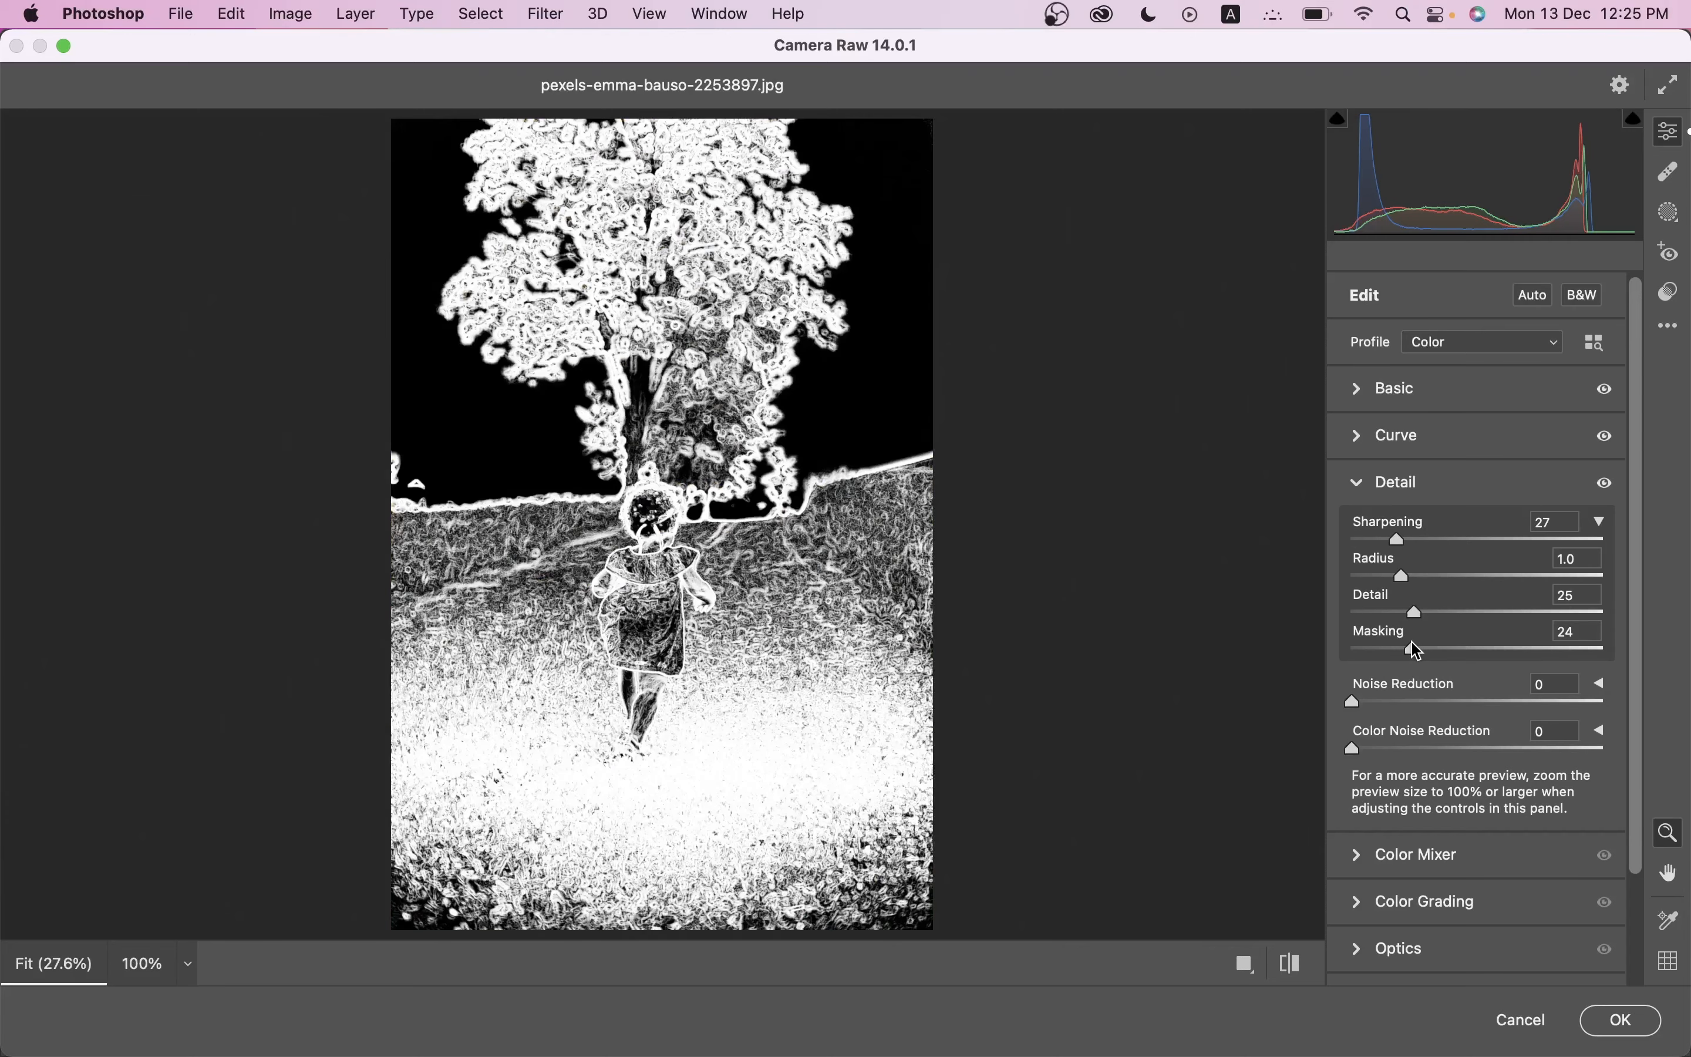
pyautogui.moveTo(1420, 652); pyautogui.dragTo(1489, 644)
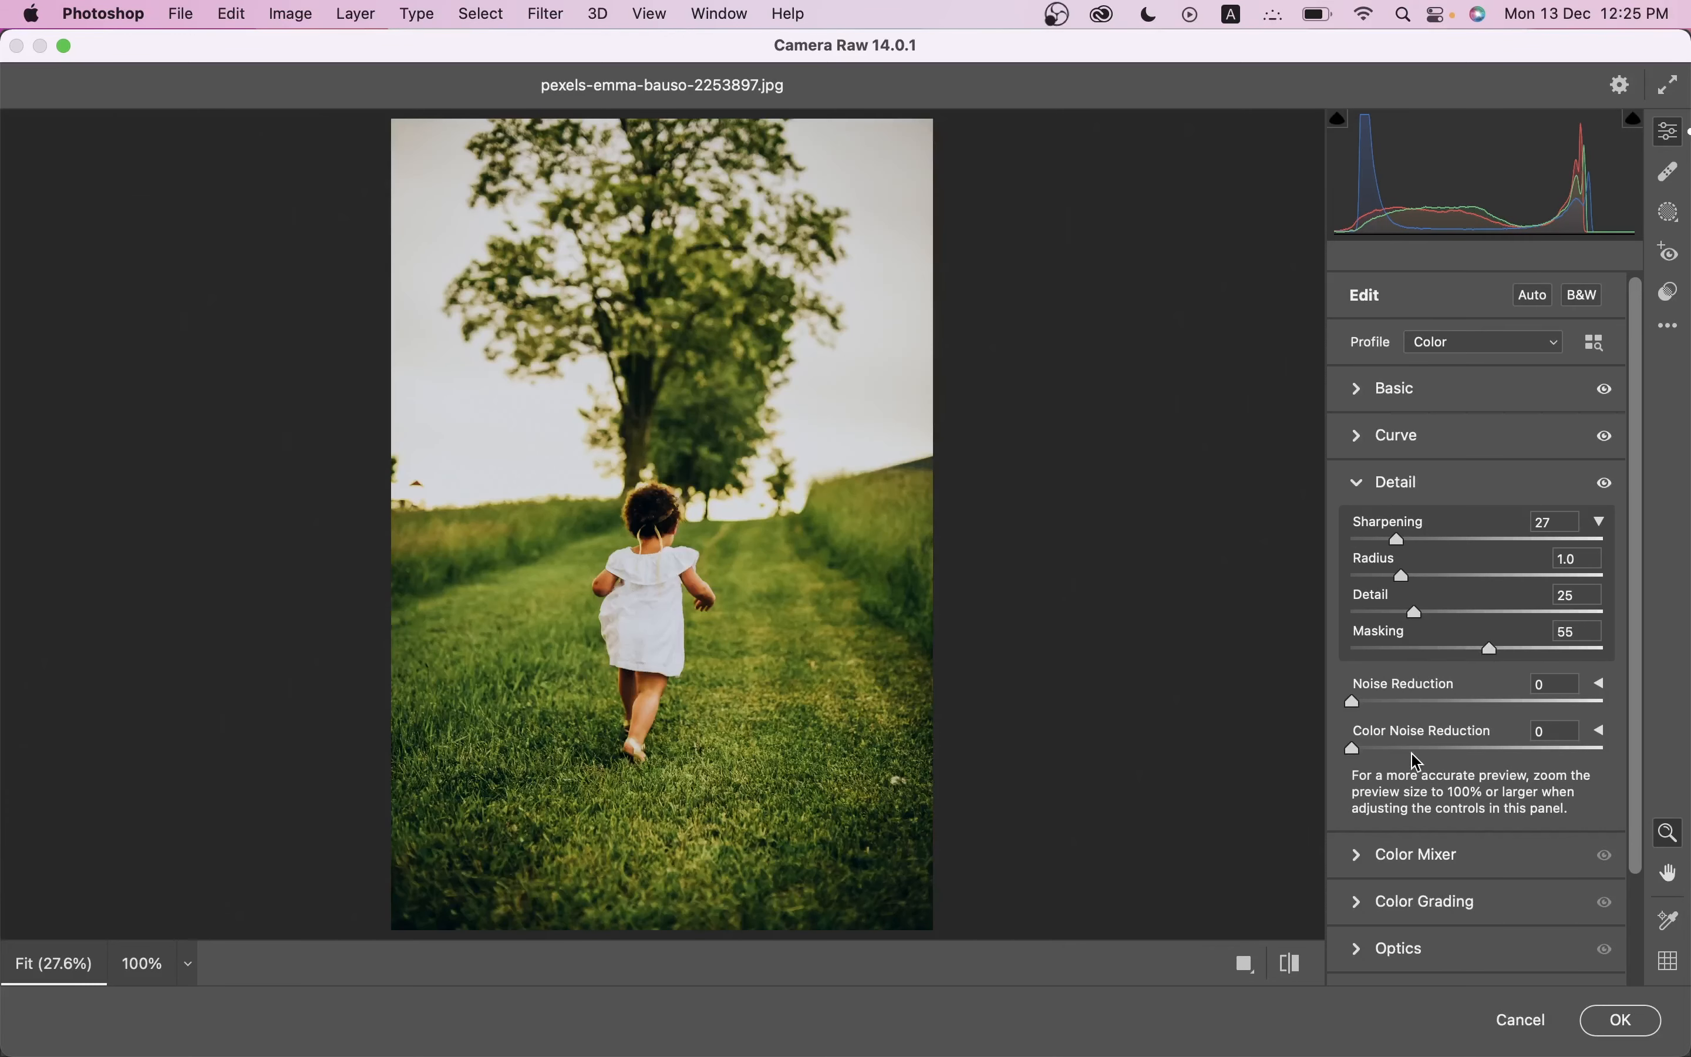
# Set Color Noise Reduction to 20
pyautogui.moveTo(1638, 495); pyautogui.dragTo(1639, 585)
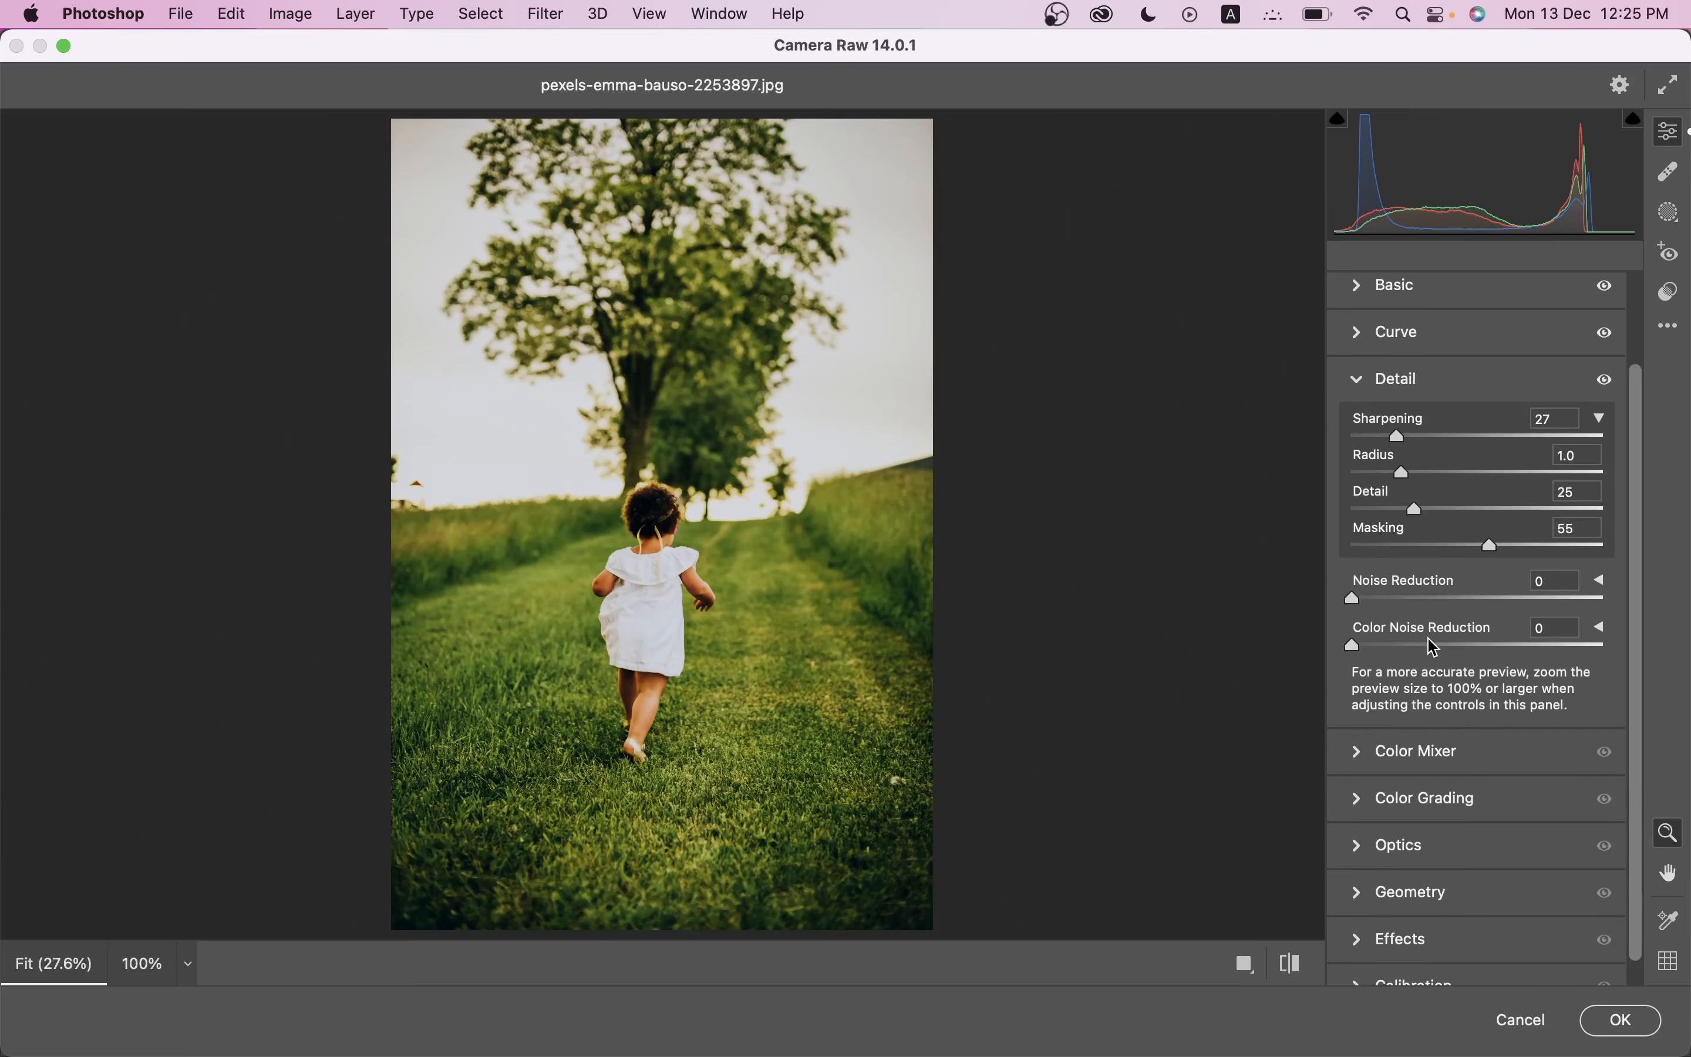
pyautogui.click(1387, 645)
pyautogui.moveTo(1387, 645); pyautogui.dragTo(1397, 647)
pyautogui.moveTo(1406, 654); pyautogui.dragTo(1408, 655)
pyautogui.scroll(-1, 1641, 430)
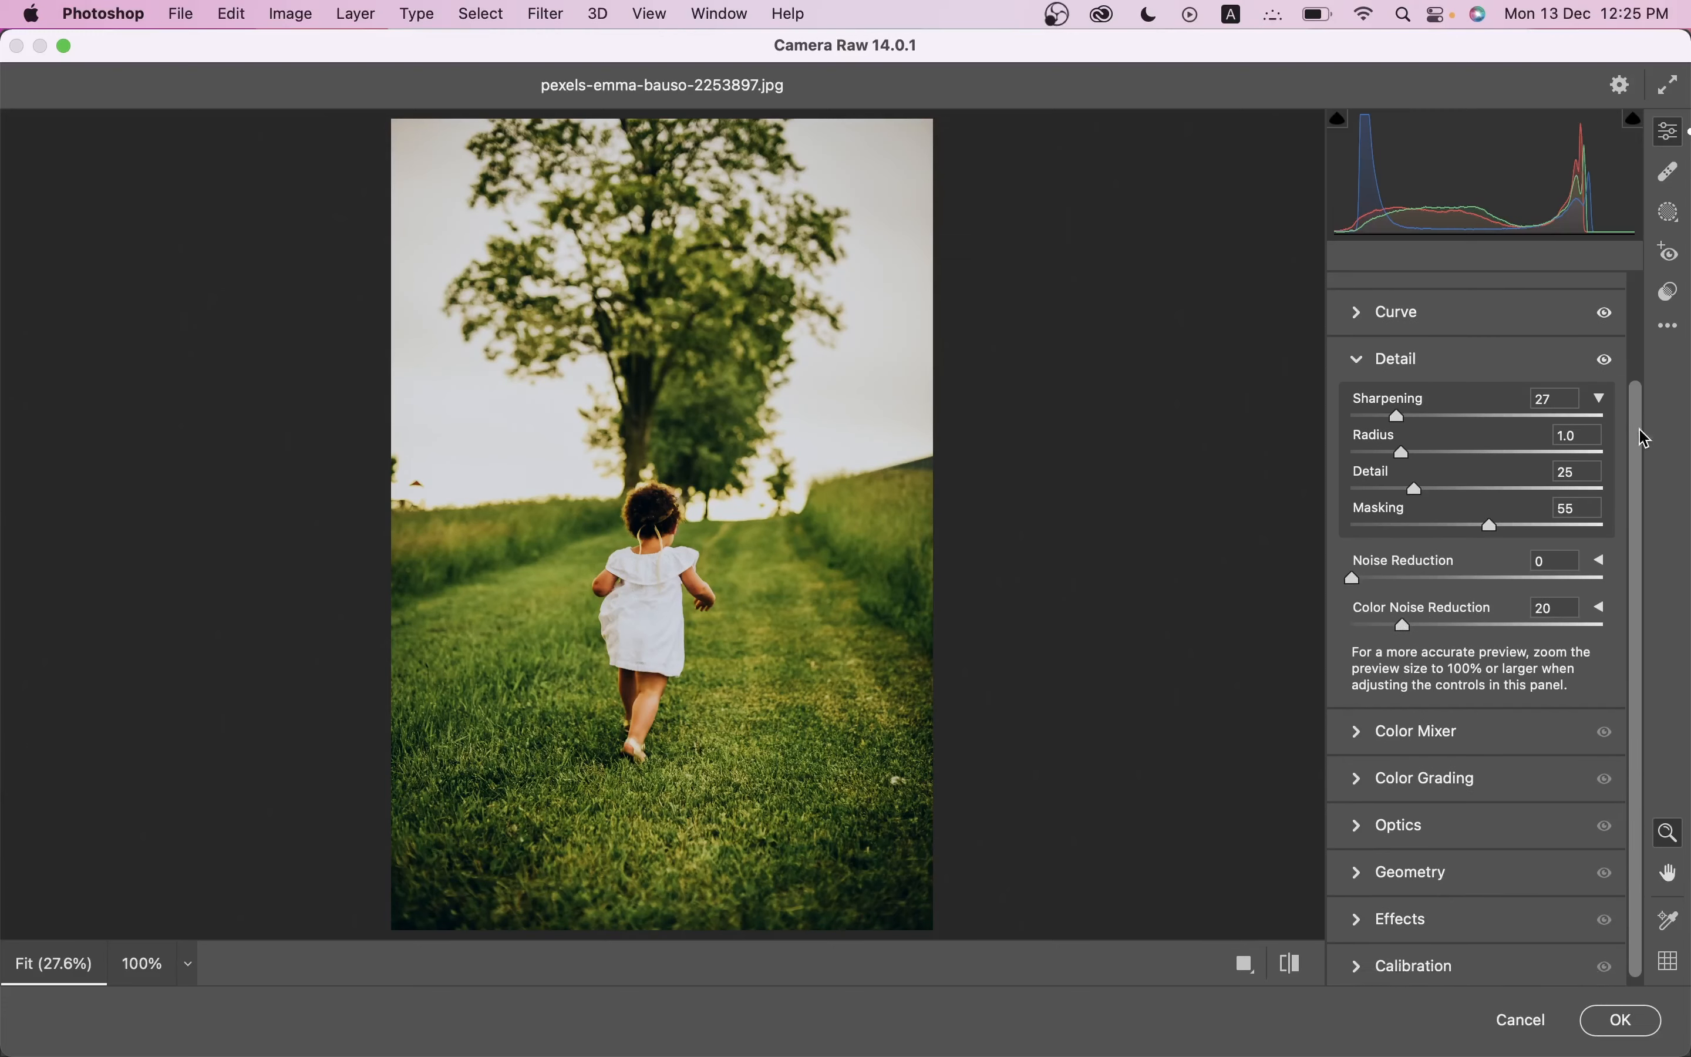
# In the Color Mixer, set the hue of Reds to +20, Oranges to -10, Yellows to +18 and Greens to -55
pyautogui.click(1447, 730)
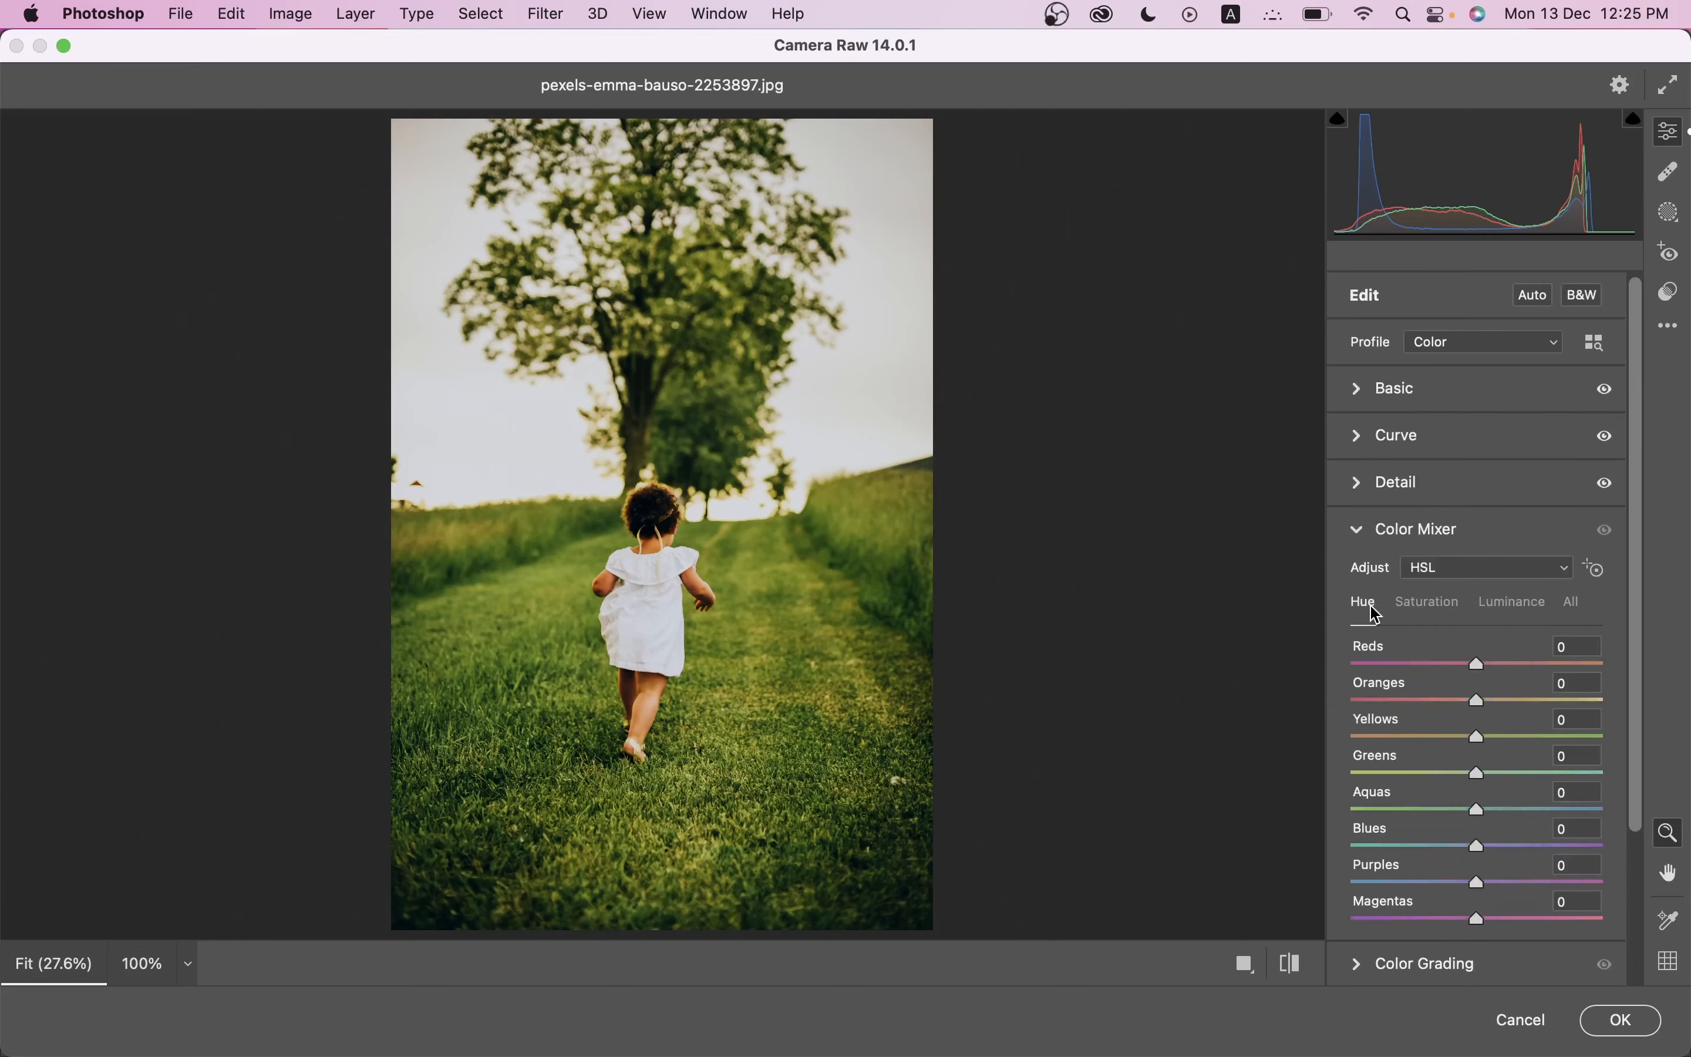
pyautogui.moveTo(1479, 664); pyautogui.dragTo(1503, 742)
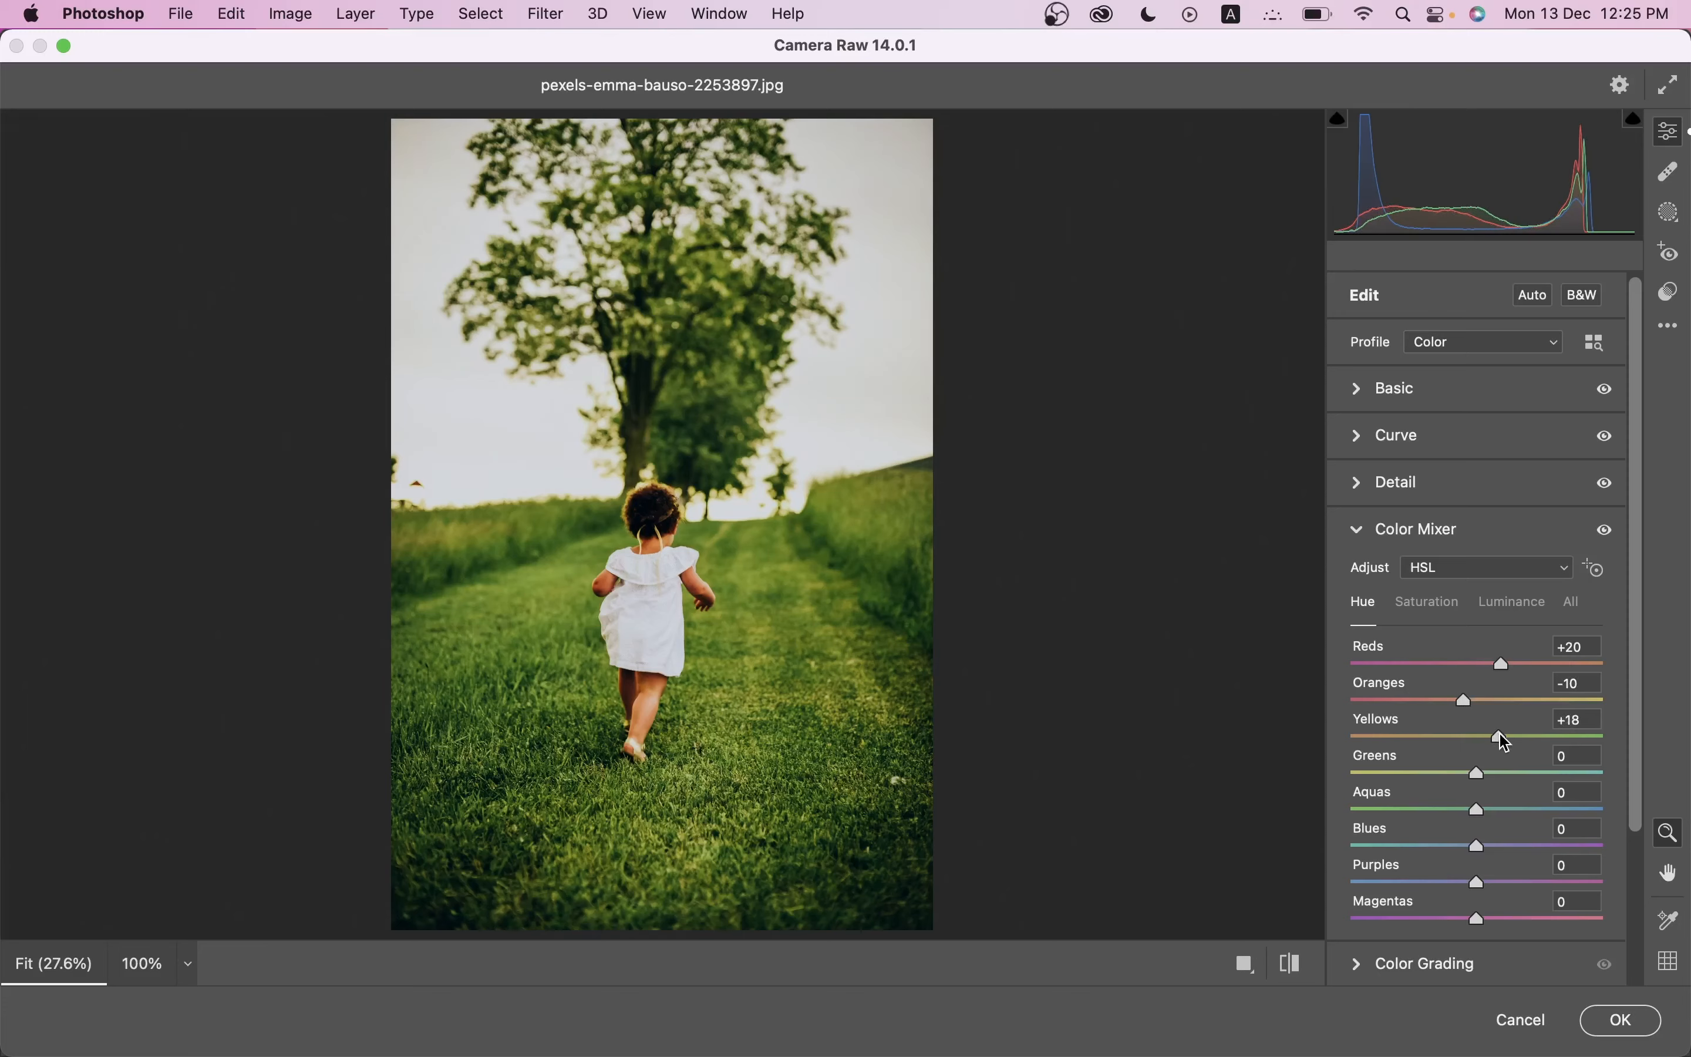
pyautogui.click(1419, 773)
pyautogui.moveTo(1416, 774); pyautogui.dragTo(1419, 775)
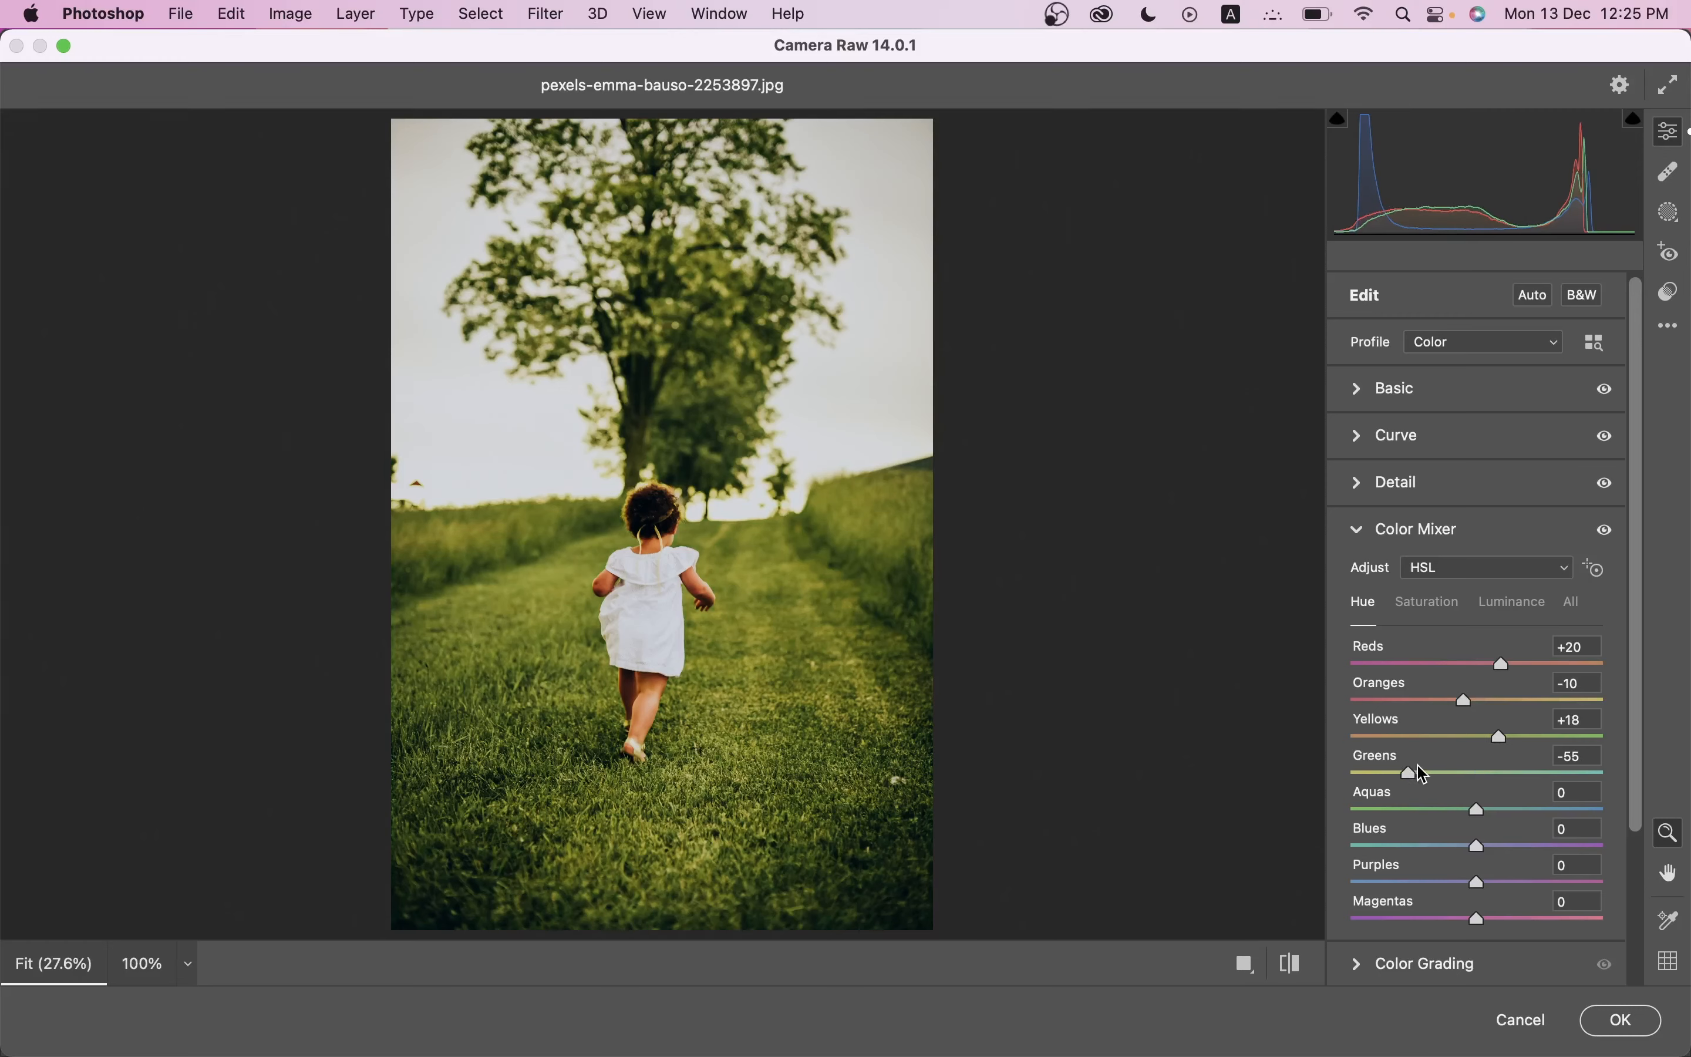
# Shift the Blues hue slightly negative and the Magentas hue slightly positive
pyautogui.click(1458, 844)
pyautogui.moveTo(1456, 843); pyautogui.dragTo(1456, 844)
pyautogui.moveTo(1479, 911); pyautogui.dragTo(1484, 916)
# Set the saturation of Reds to -43, Oranges to -59, Yellows to -81 and Greens to -61
pyautogui.click(1427, 605)
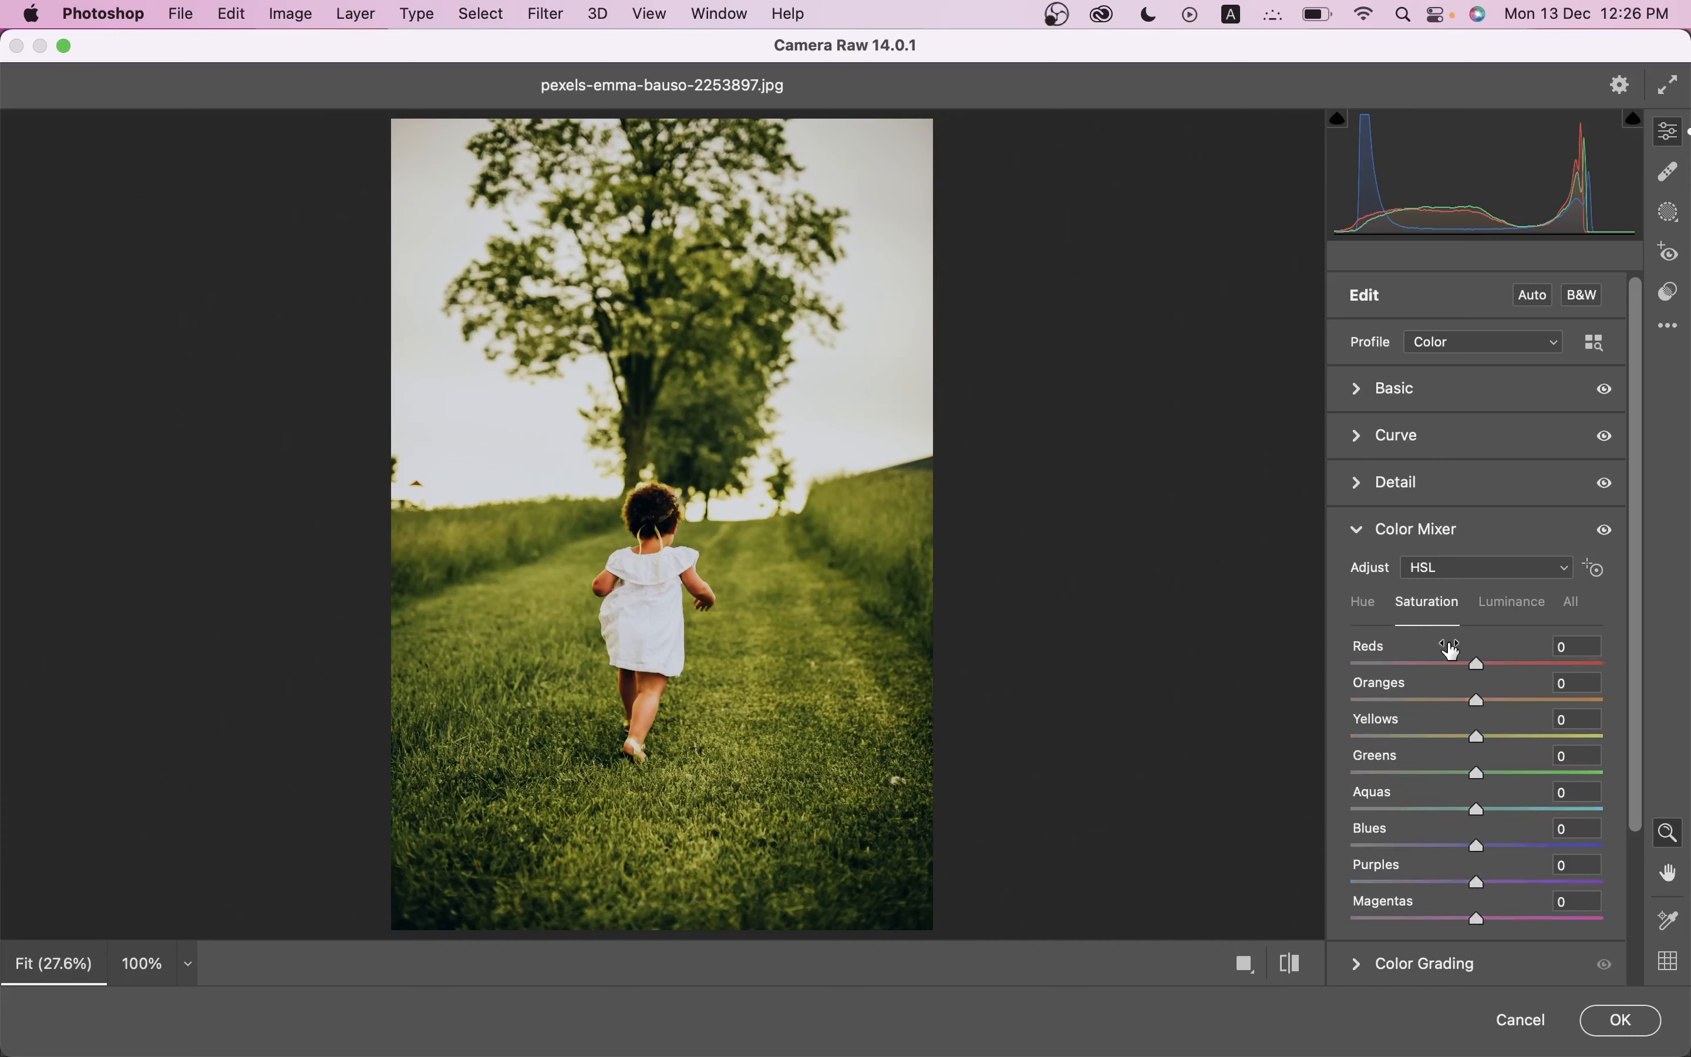
pyautogui.click(1437, 666)
pyautogui.moveTo(1437, 670); pyautogui.dragTo(1422, 669)
pyautogui.click(1405, 701)
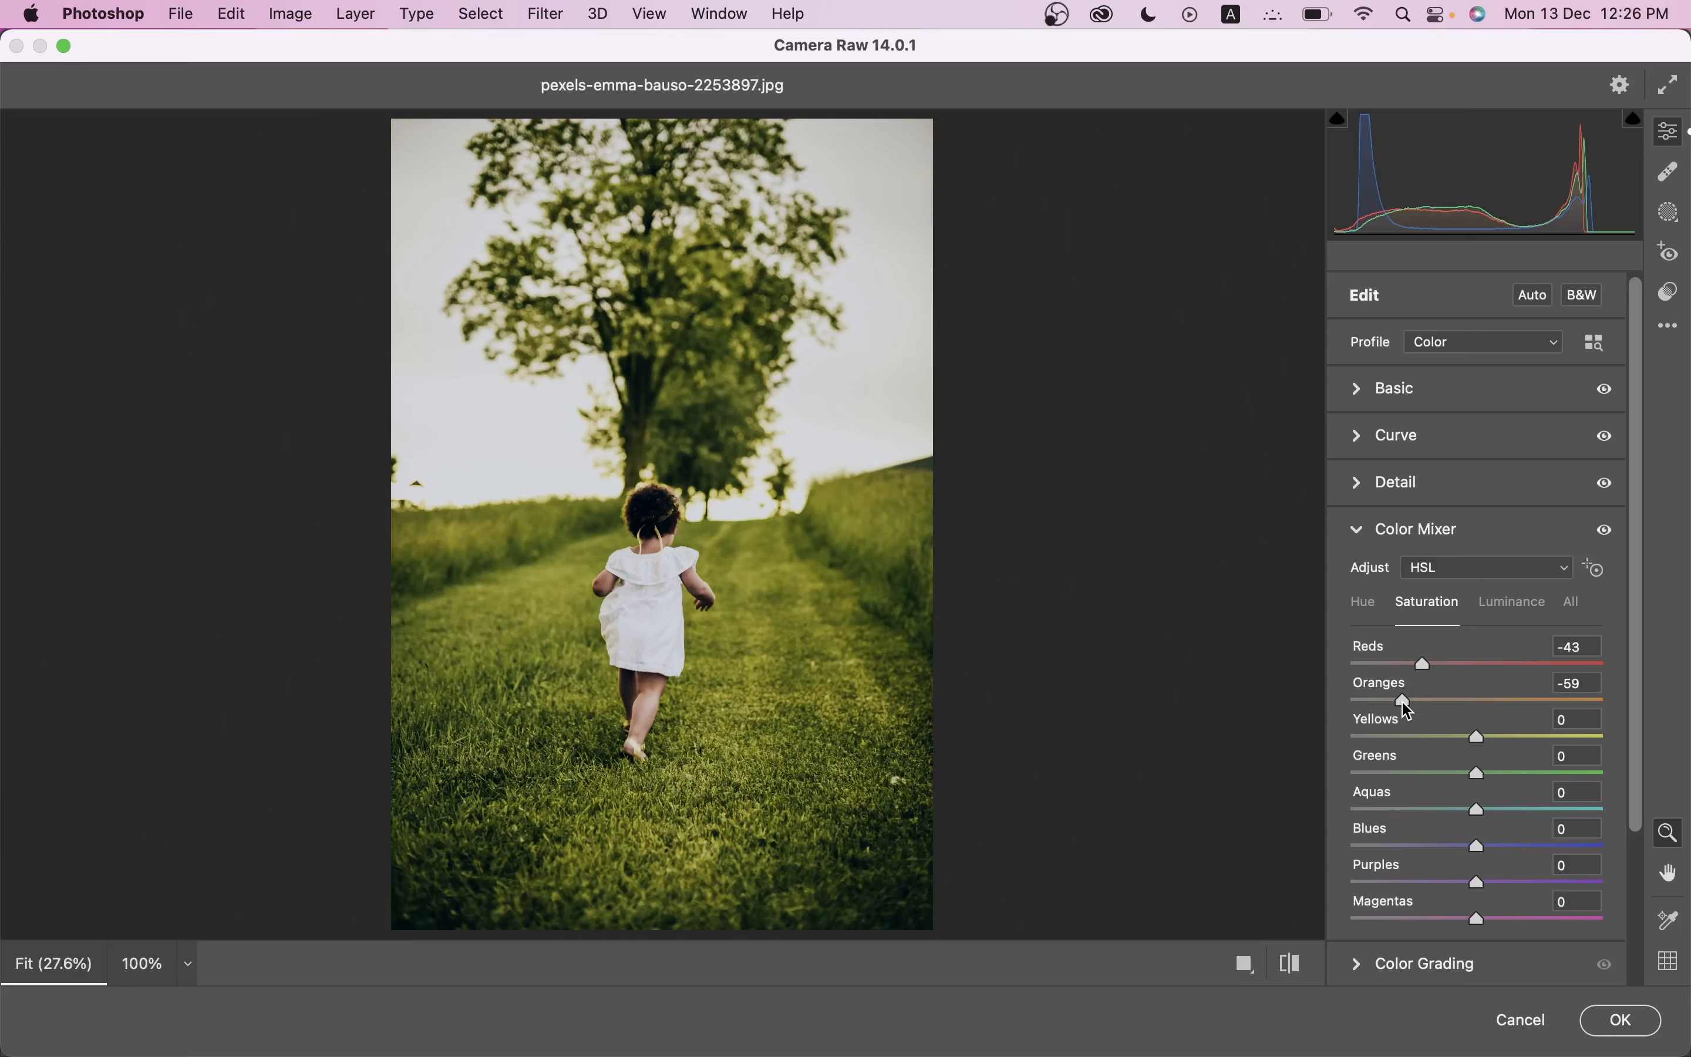
pyautogui.moveTo(1437, 737); pyautogui.dragTo(1405, 775)
pyautogui.click(1408, 774)
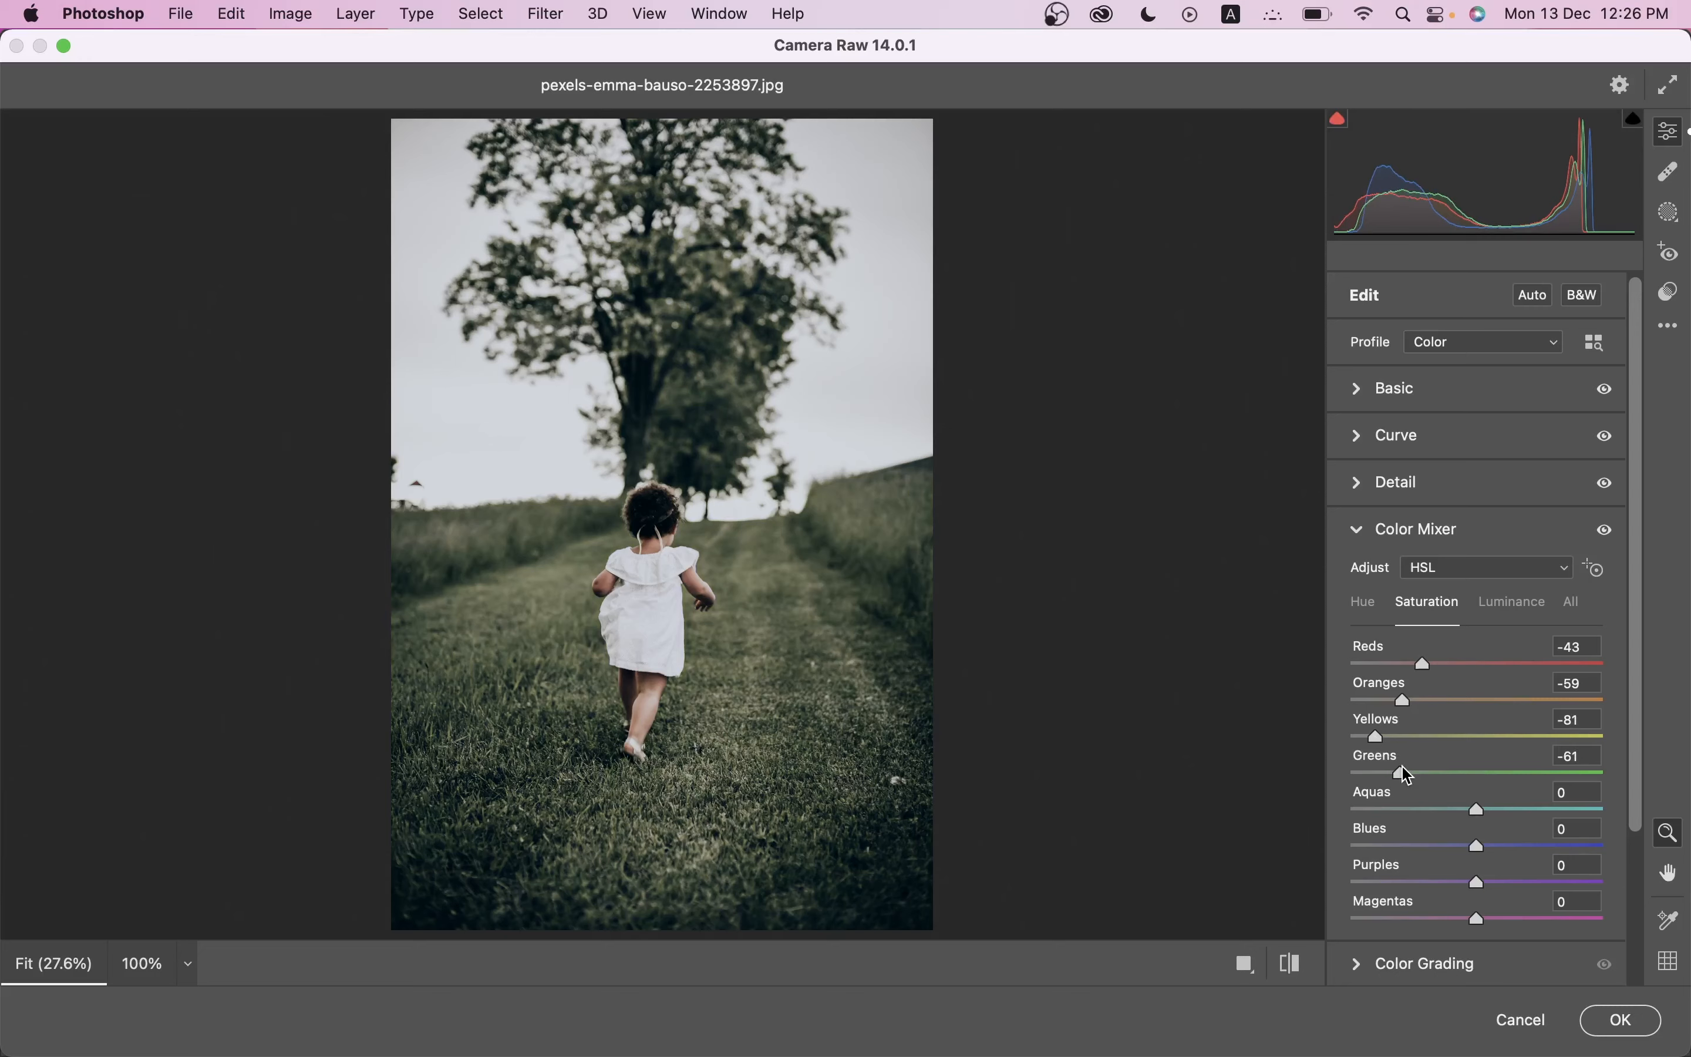
# Set the saturation of Aquas to -54, Blues to -63, Purples to -19 and Magentas to -20
pyautogui.click(1415, 810)
pyautogui.click(1400, 845)
pyautogui.moveTo(1425, 882); pyautogui.dragTo(1455, 914)
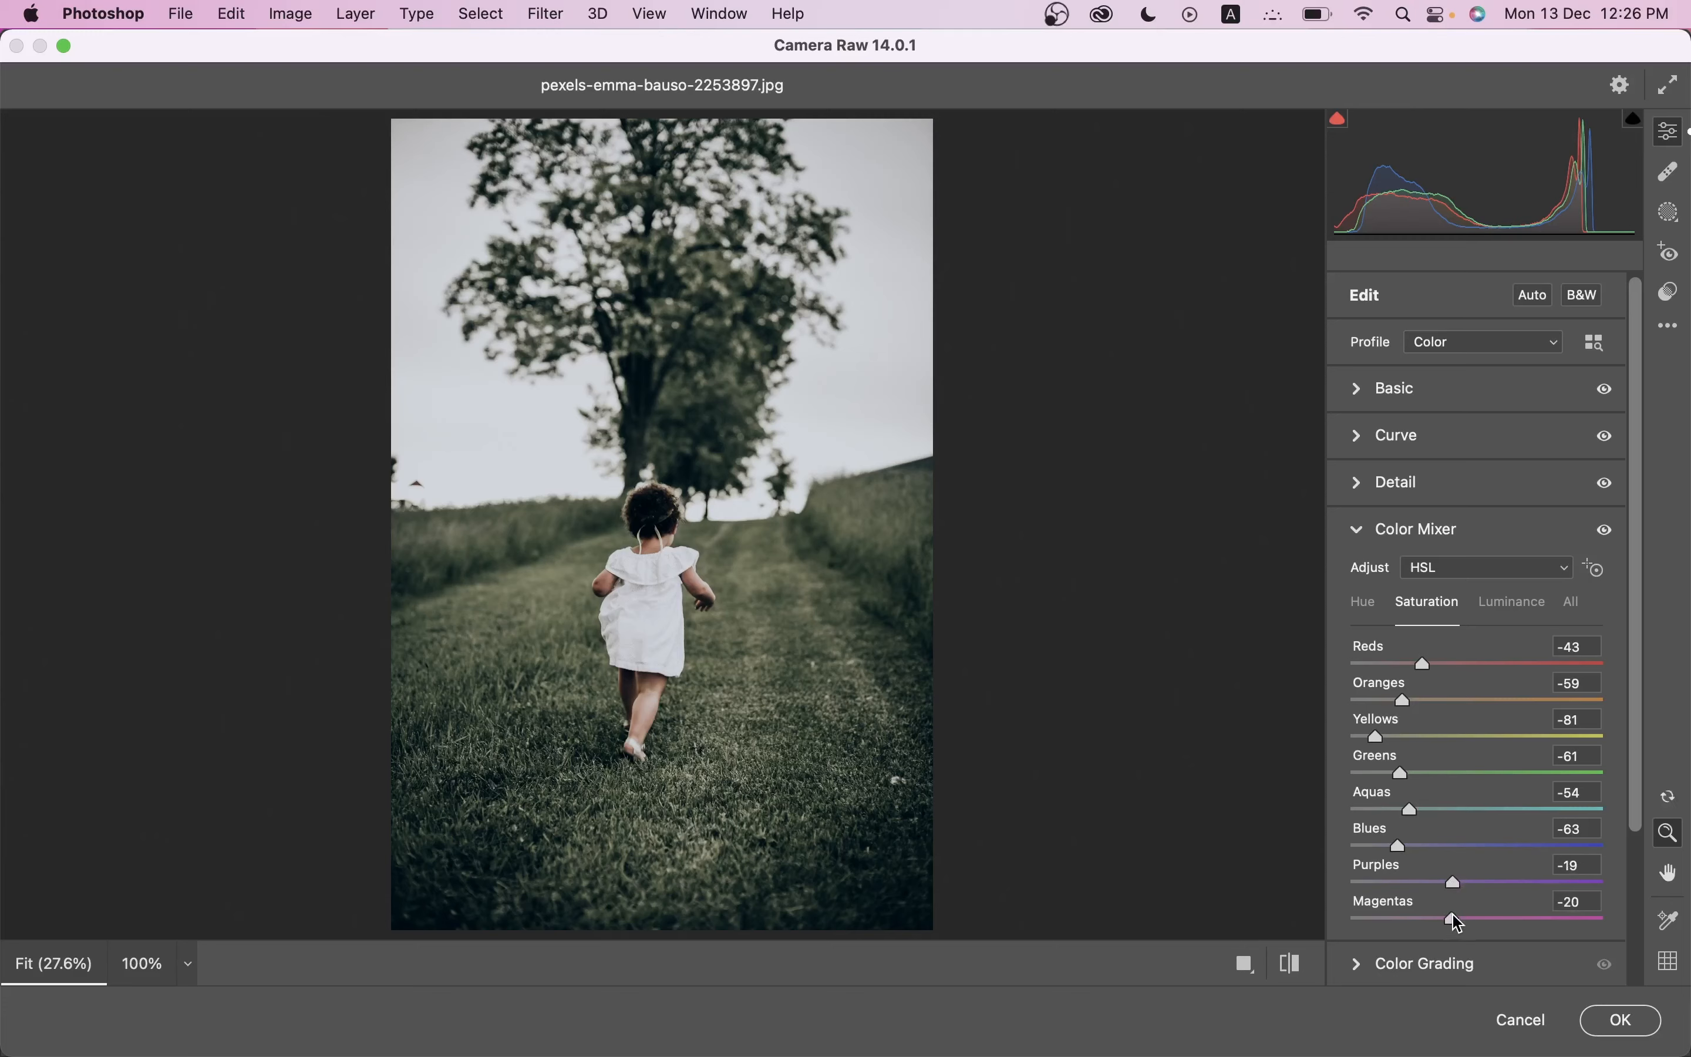
# Set the luminance of Oranges to -5, Yellows to -29 and Greens to -55
pyautogui.click(1515, 609)
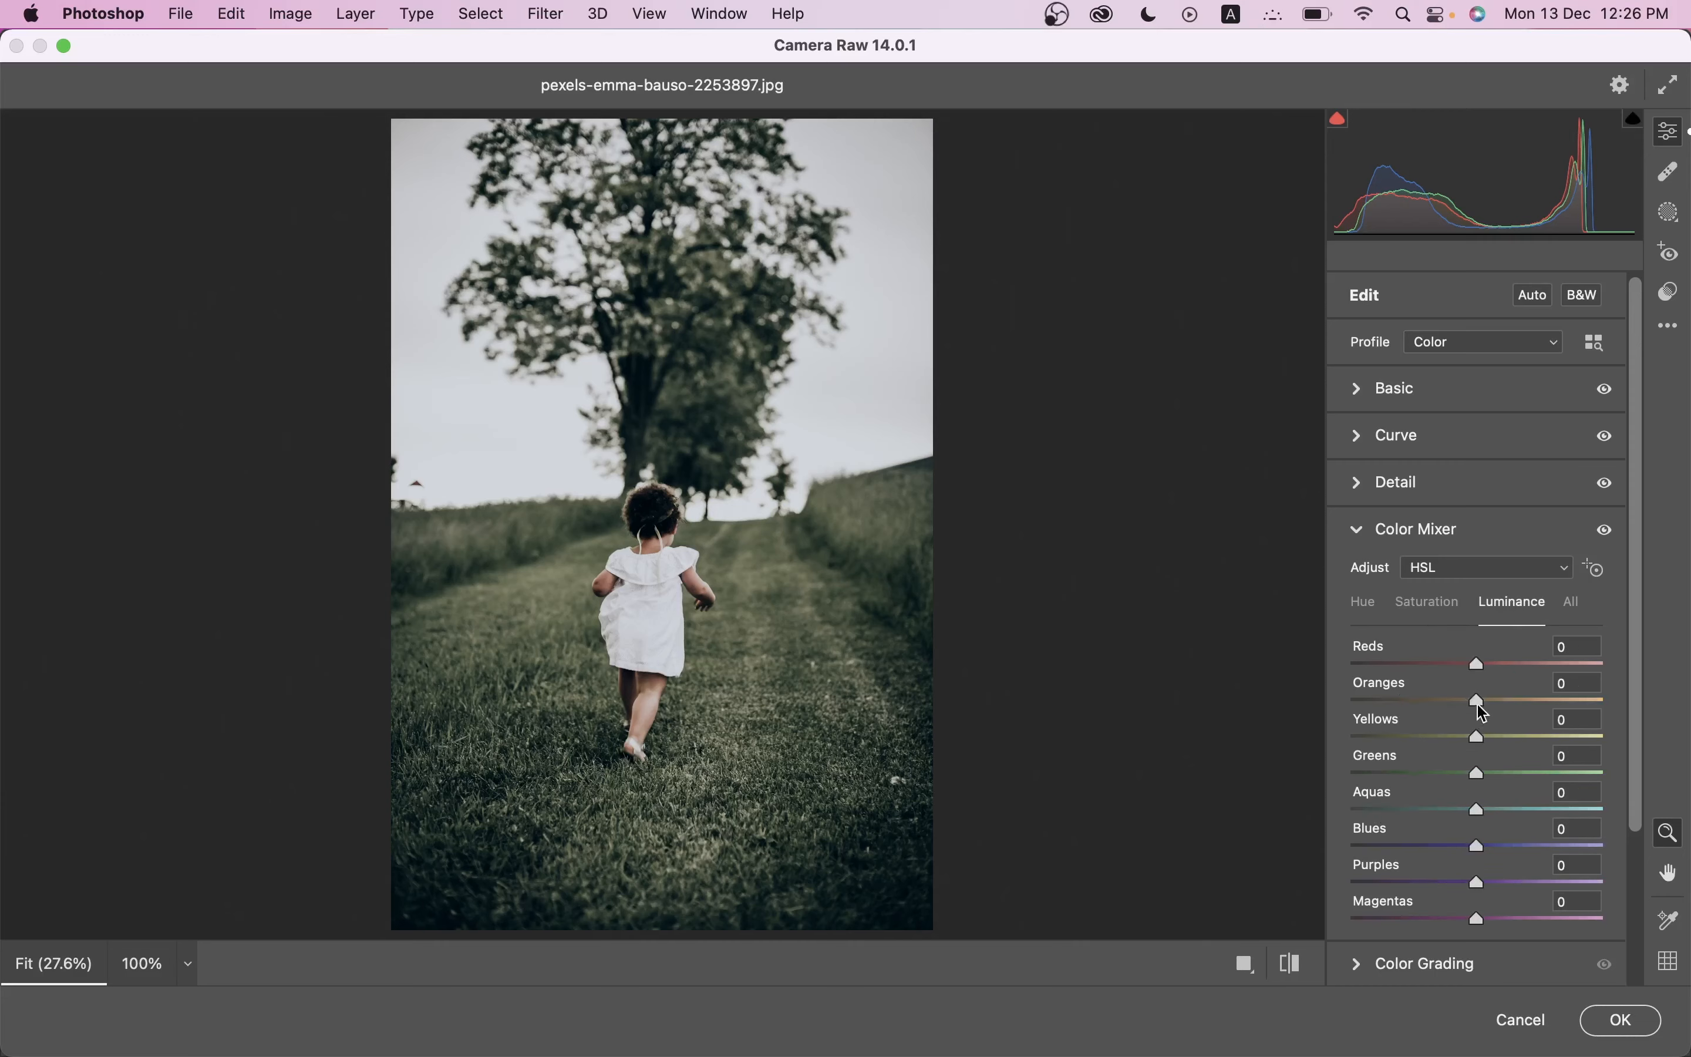
pyautogui.moveTo(1478, 701); pyautogui.dragTo(1474, 713)
pyautogui.moveTo(1453, 744); pyautogui.dragTo(1408, 774)
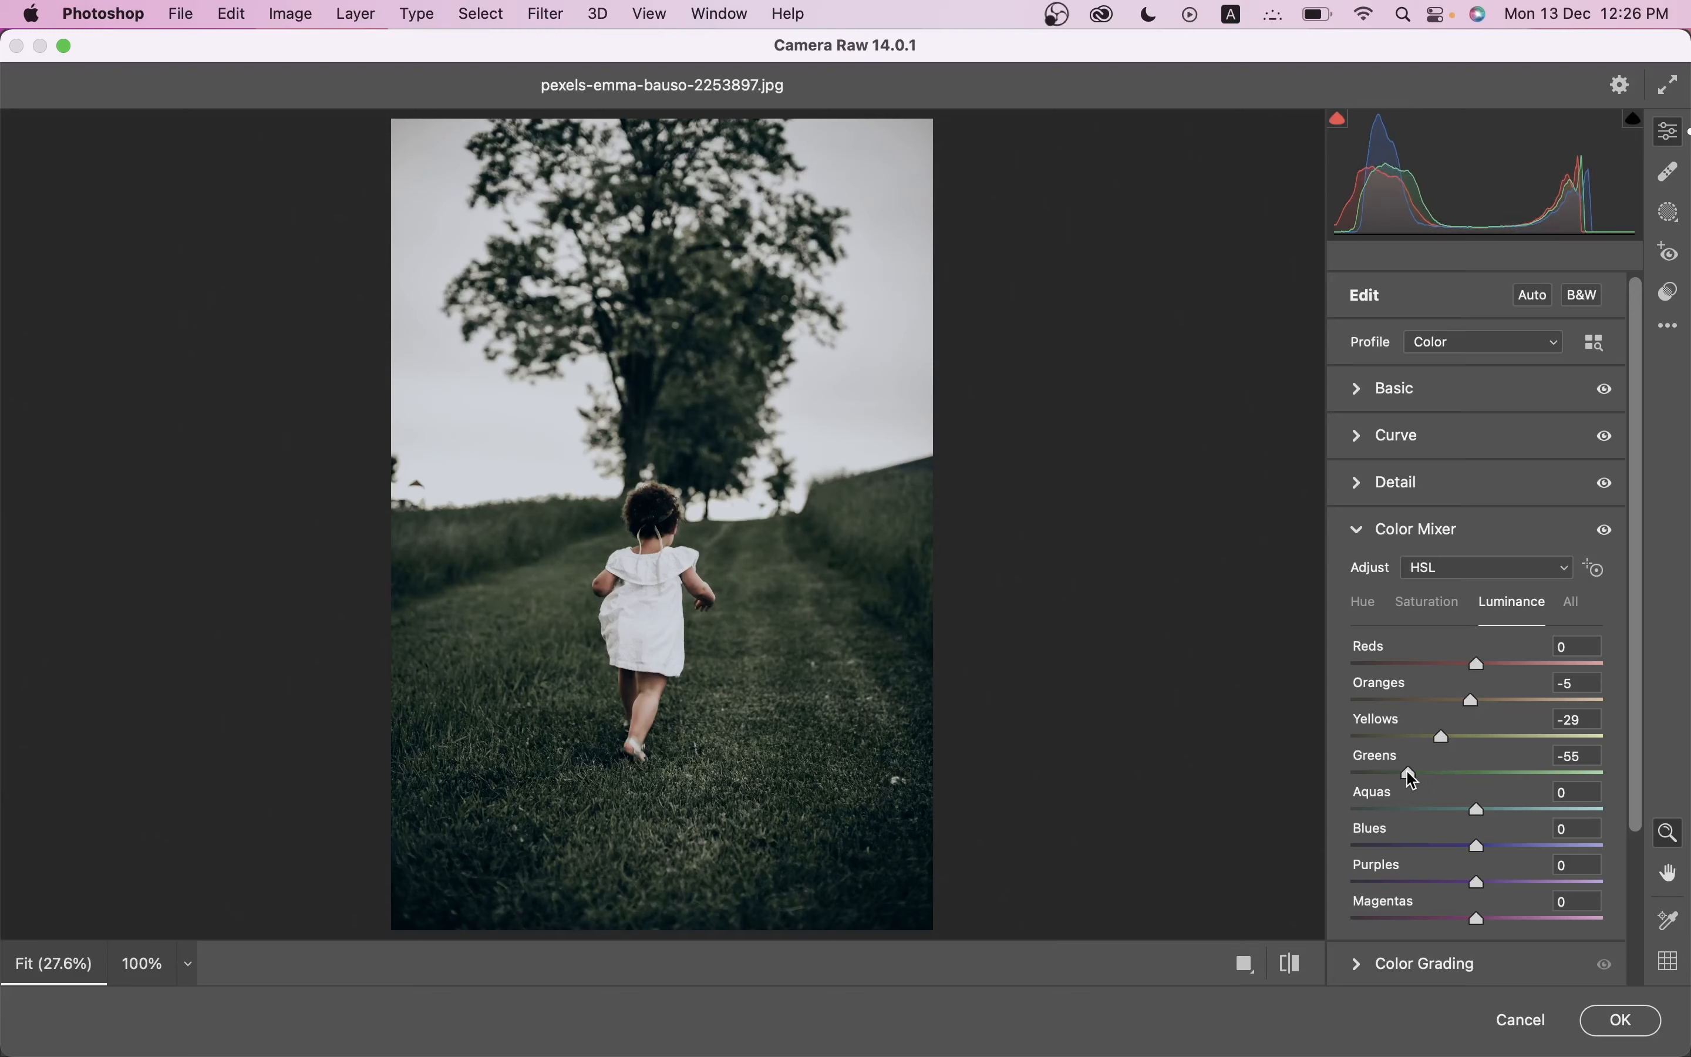
# Set the luminance of Aquas to -40, Blues to -29, Purples to +3 and Magentas to +6
pyautogui.click(1453, 808)
pyautogui.moveTo(1460, 815); pyautogui.dragTo(1429, 818)
pyautogui.click(1444, 845)
pyautogui.moveTo(1443, 840); pyautogui.dragTo(1483, 918)
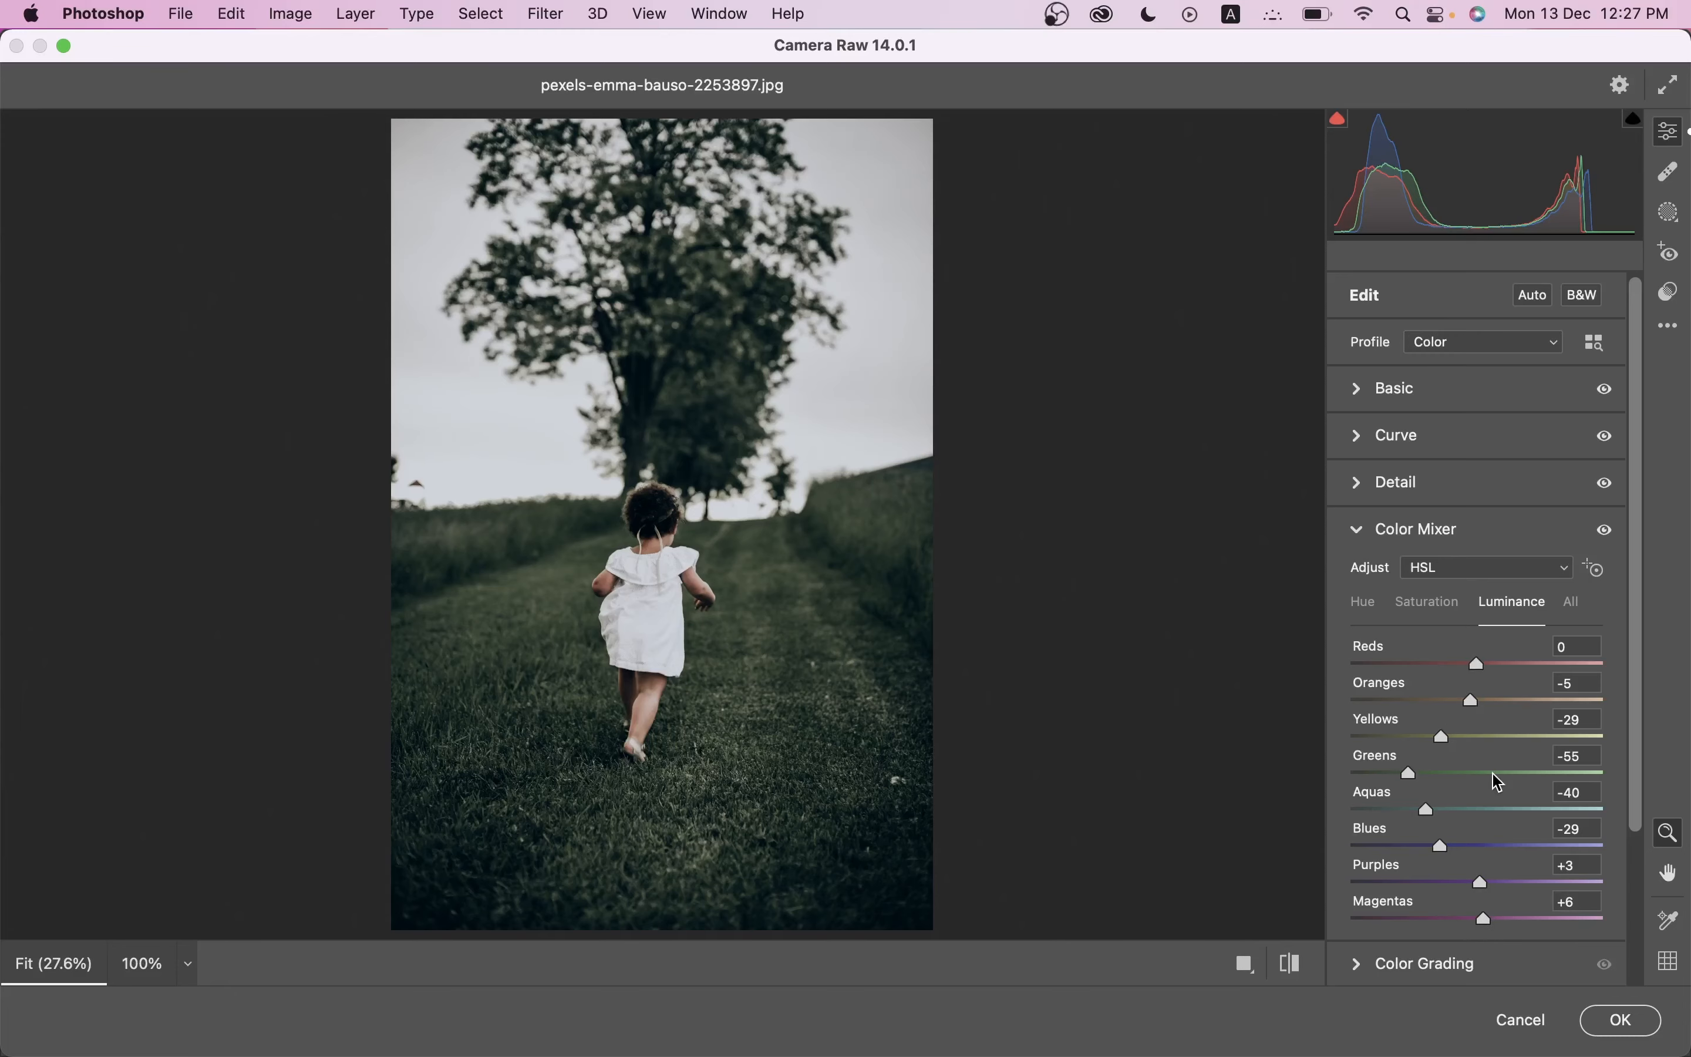
# Show the before and after versions of the photo side by side and open the Color Grading settings
pyautogui.scroll(-1, 1487, 763)
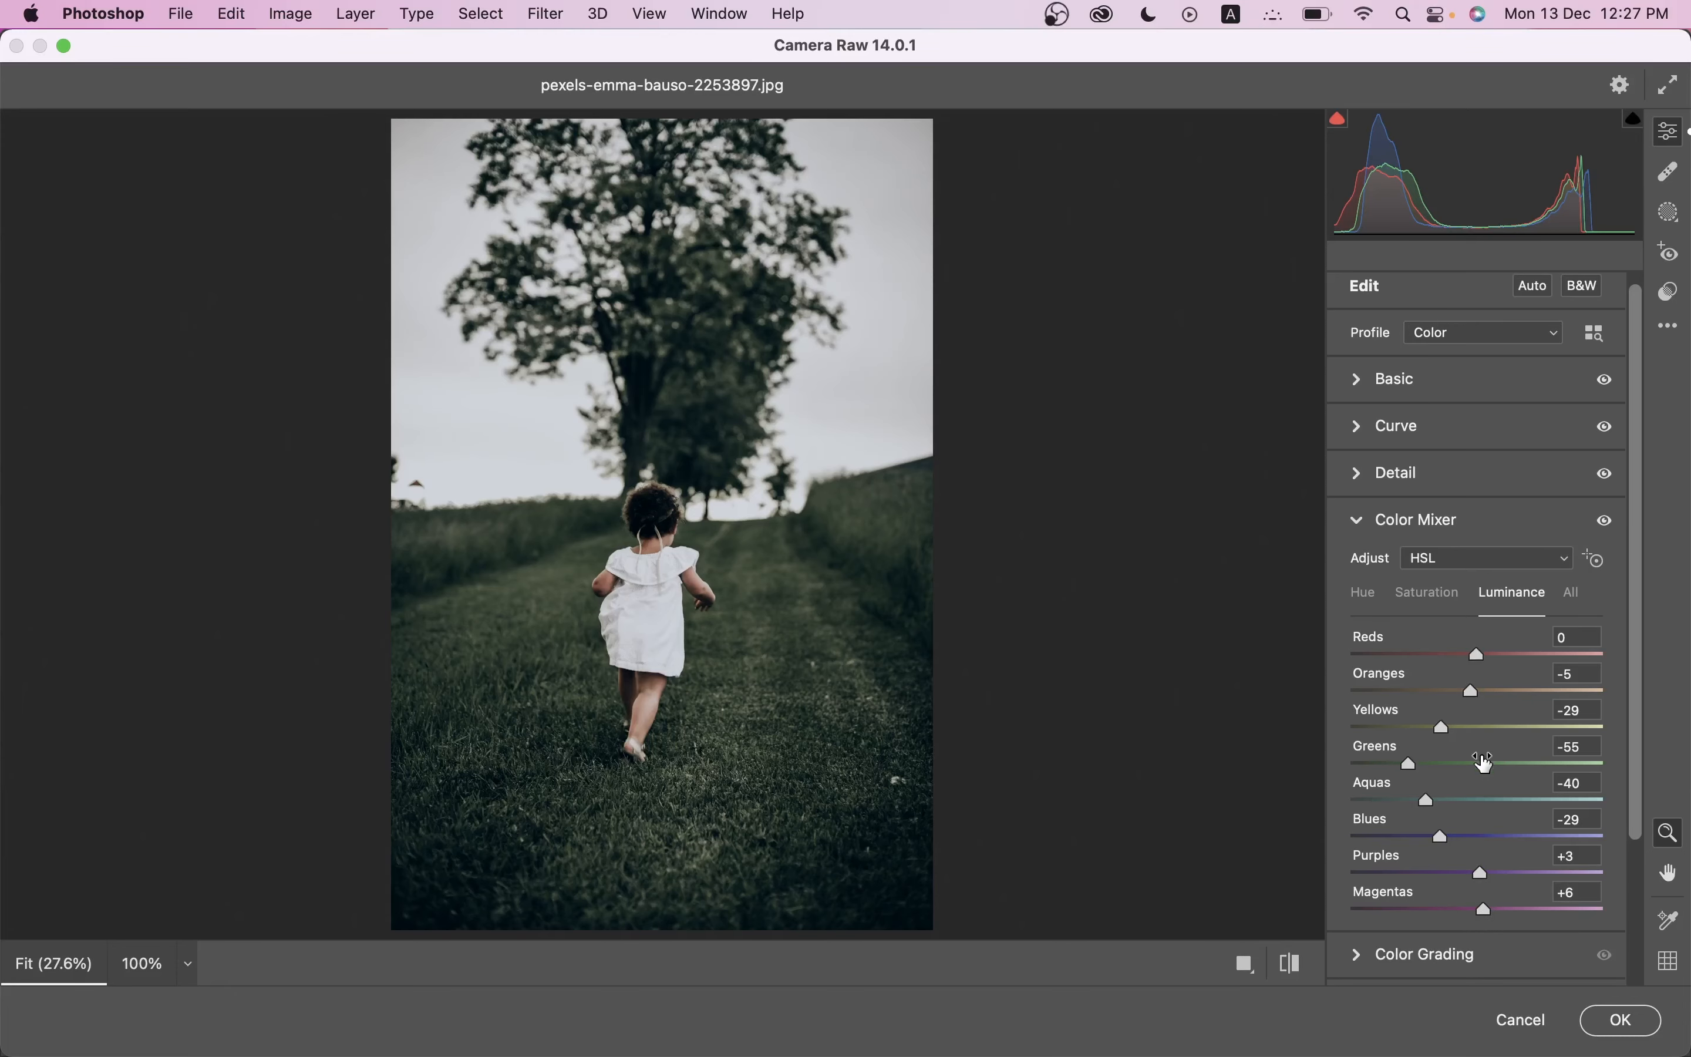
pyautogui.press('q')
pyautogui.scroll(-4, 1483, 755)
pyautogui.click(1453, 929)
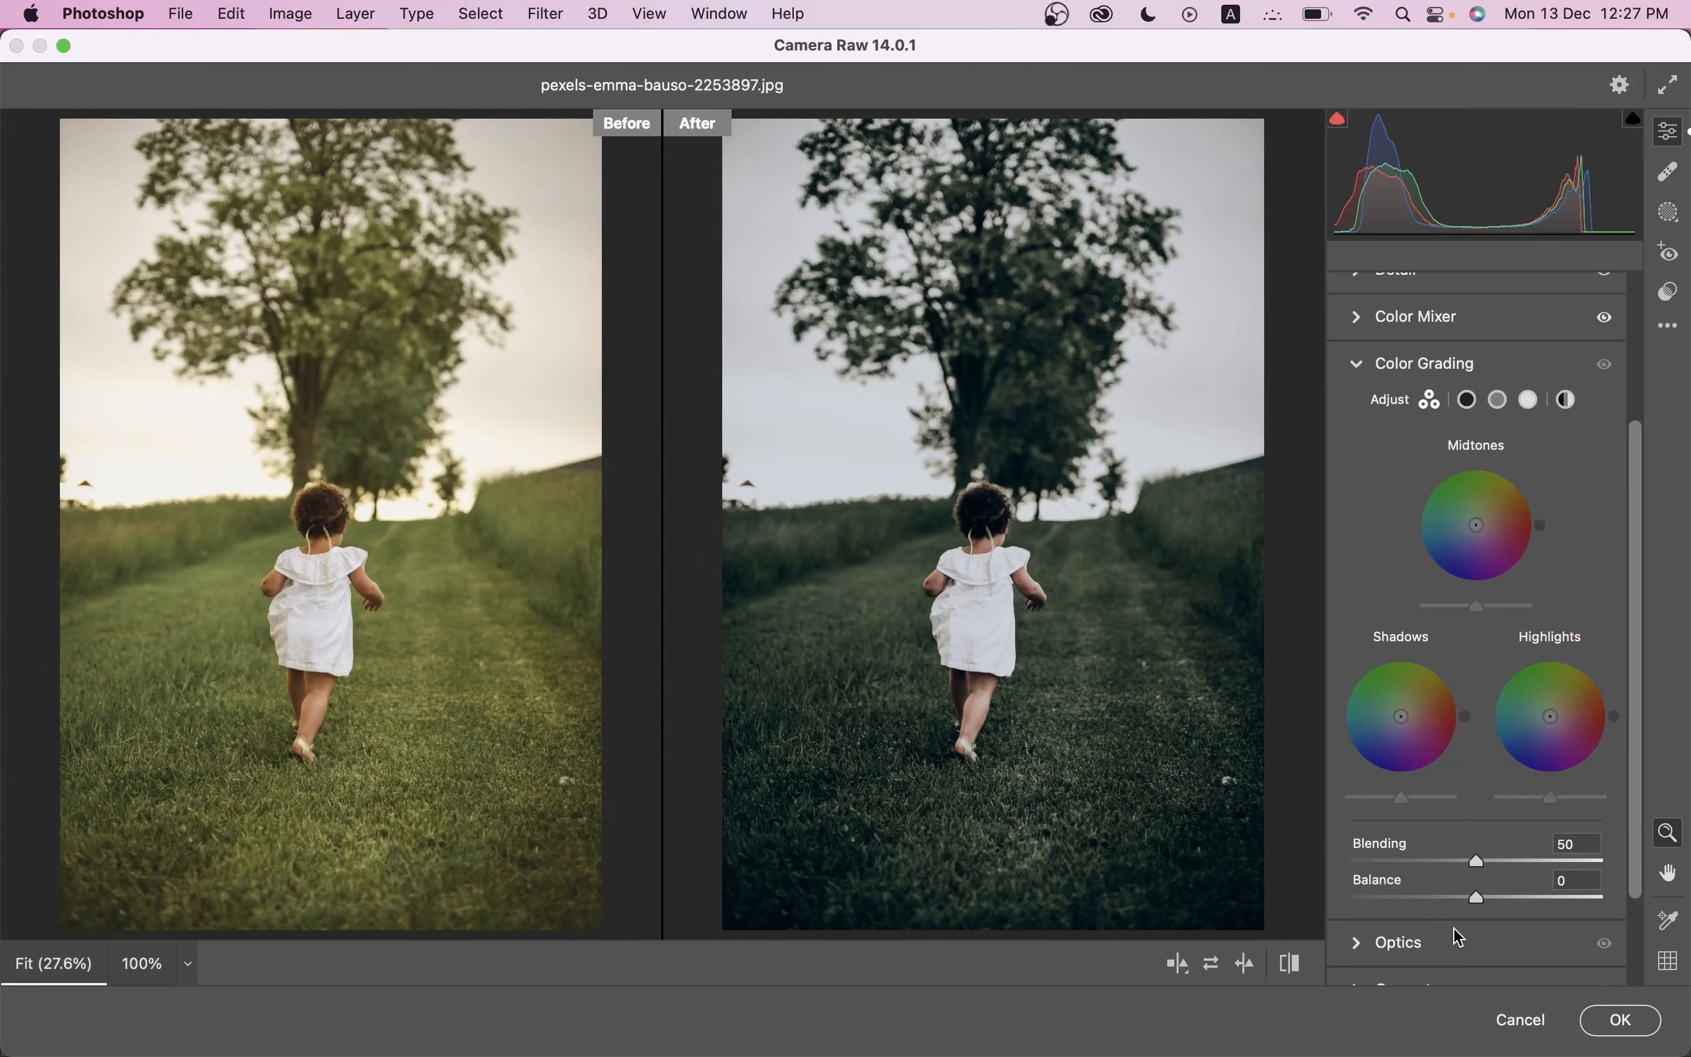
# Tint the shadows in Color Grading with hue 32 and saturation 11
pyautogui.click(1469, 404)
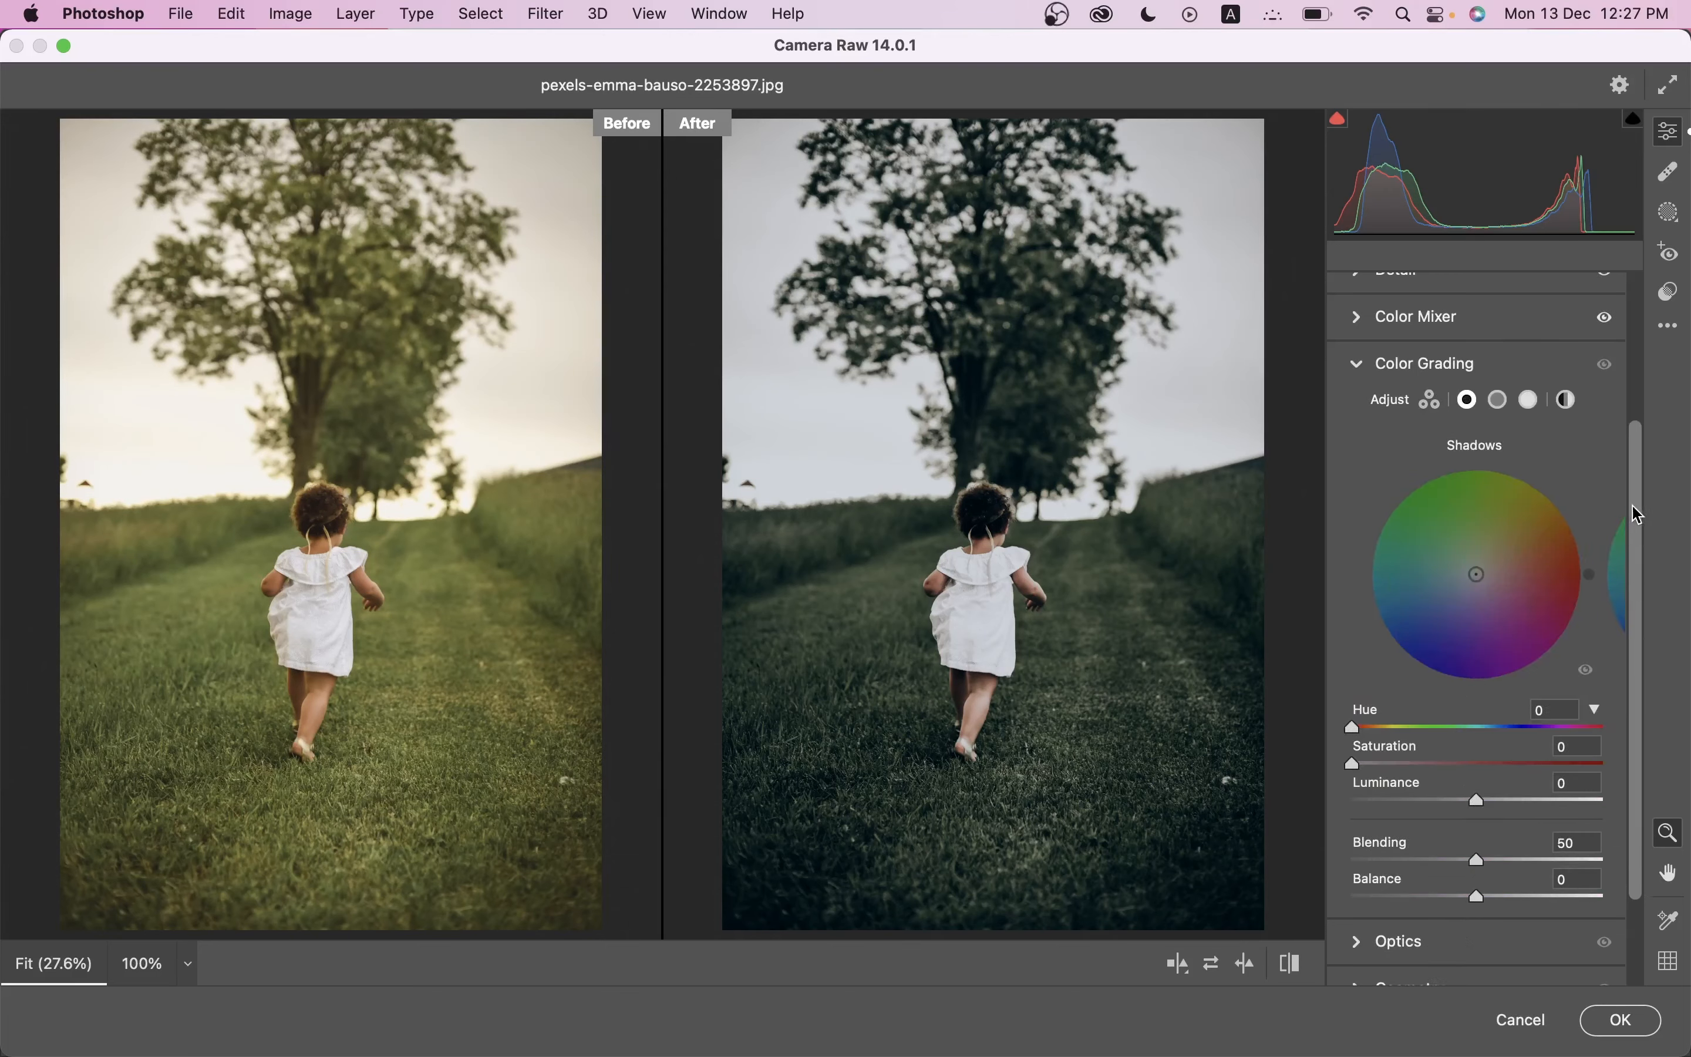
pyautogui.scroll(-2, 1637, 525)
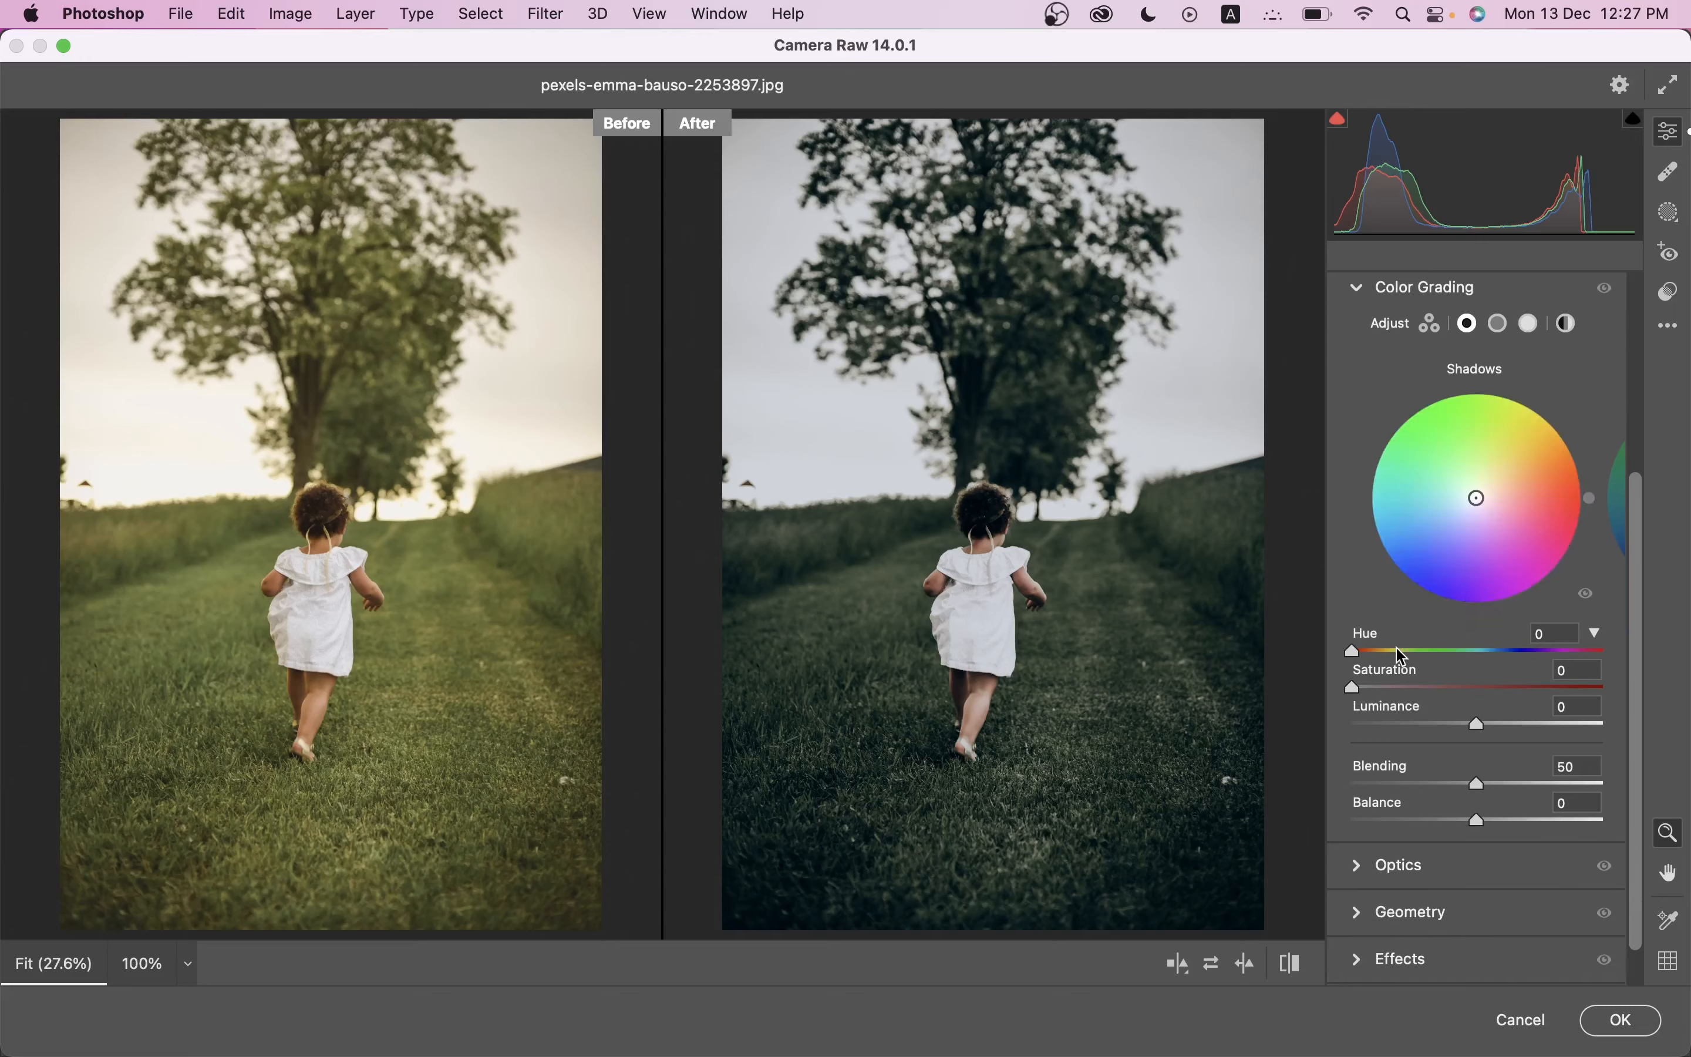
pyautogui.click(1397, 650)
pyautogui.moveTo(1397, 649); pyautogui.dragTo(1379, 656)
pyautogui.click(1382, 689)
pyautogui.moveTo(1381, 690); pyautogui.dragTo(1381, 690)
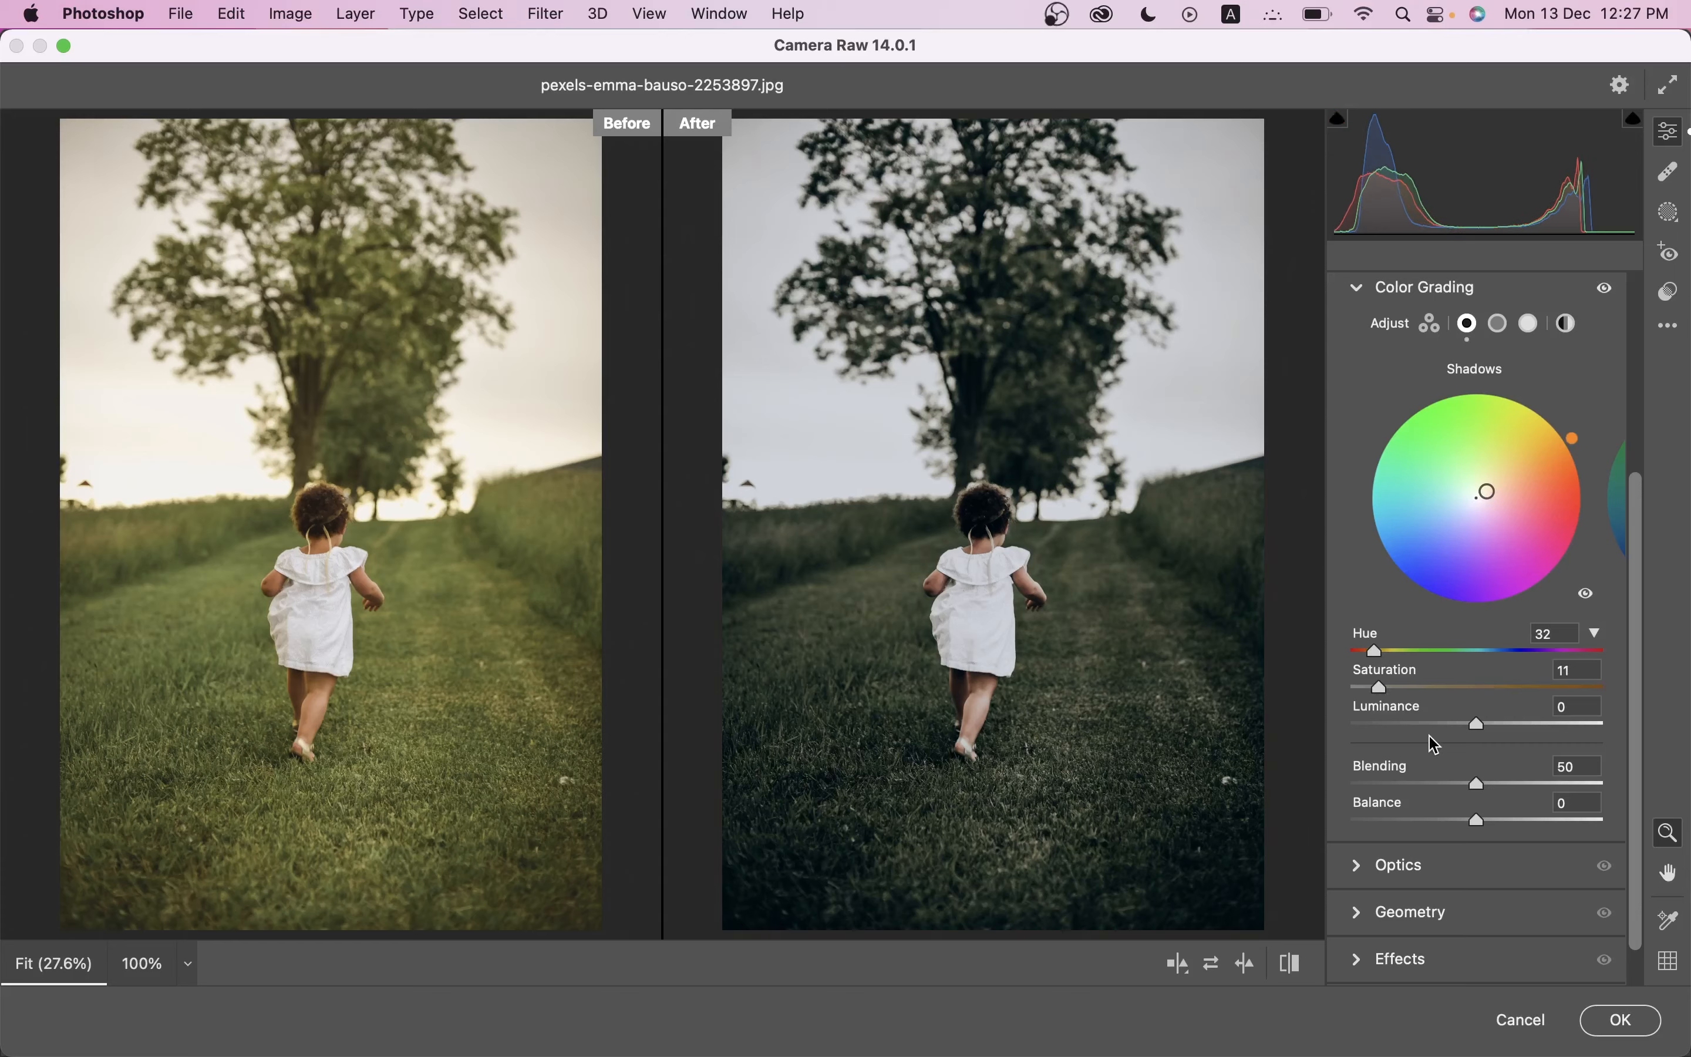
# Set the Color Grading blending to 100 and balance to -10, and tint the highlights with hue 26 and saturation 8
pyautogui.moveTo(1478, 784); pyautogui.dragTo(1620, 786)
pyautogui.moveTo(1467, 816); pyautogui.dragTo(1466, 828)
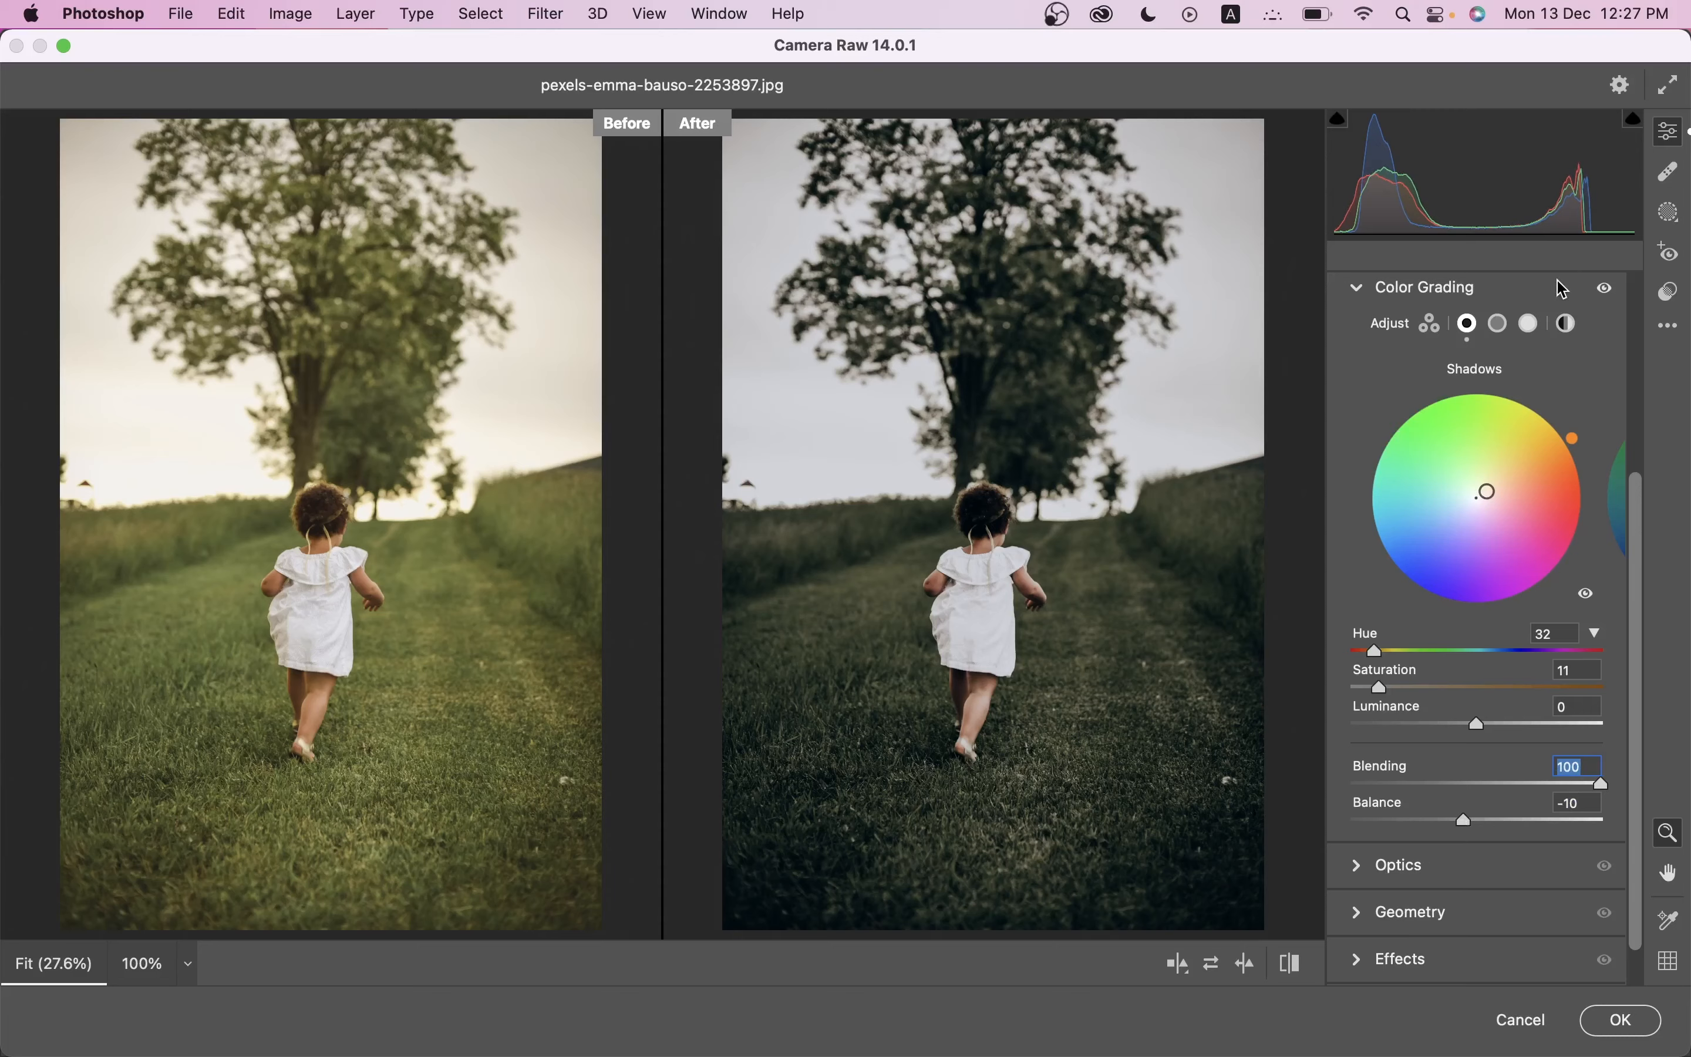
pyautogui.click(1530, 325)
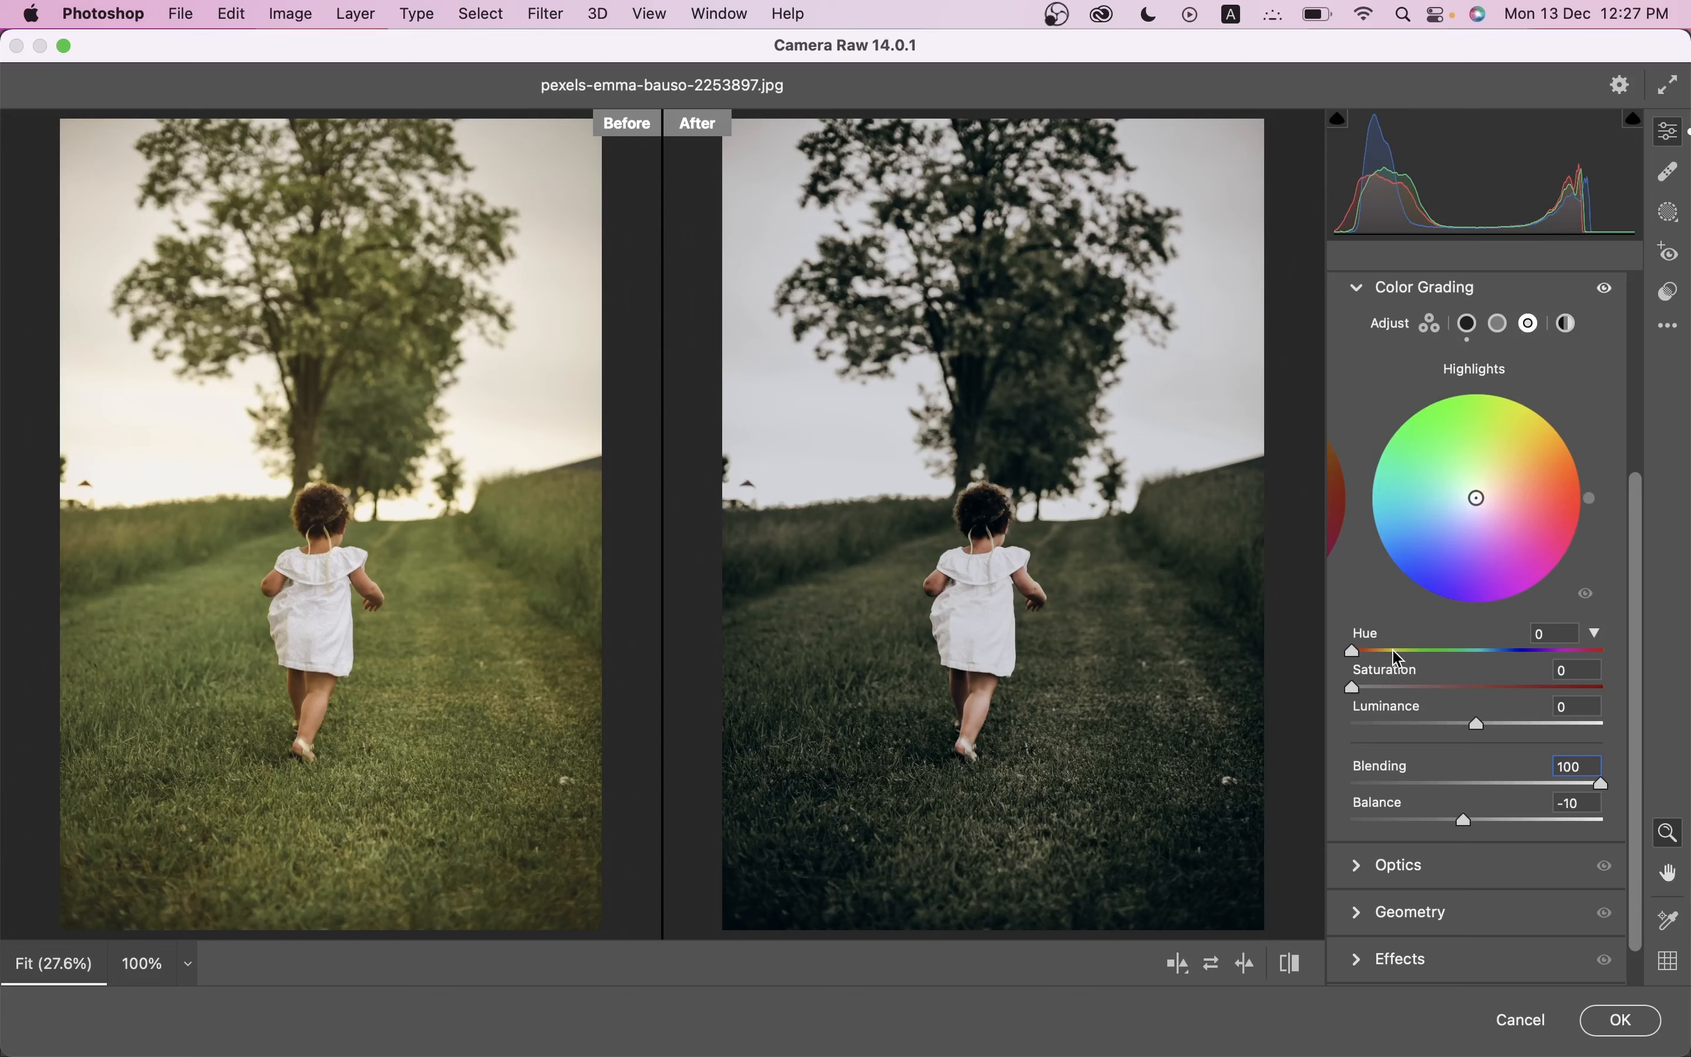
pyautogui.moveTo(1394, 654)
pyautogui.mouseDown()
pyautogui.moveTo(1370, 656)
pyautogui.moveTo(1372, 687)
pyautogui.moveTo(1372, 657)
pyautogui.mouseUp()
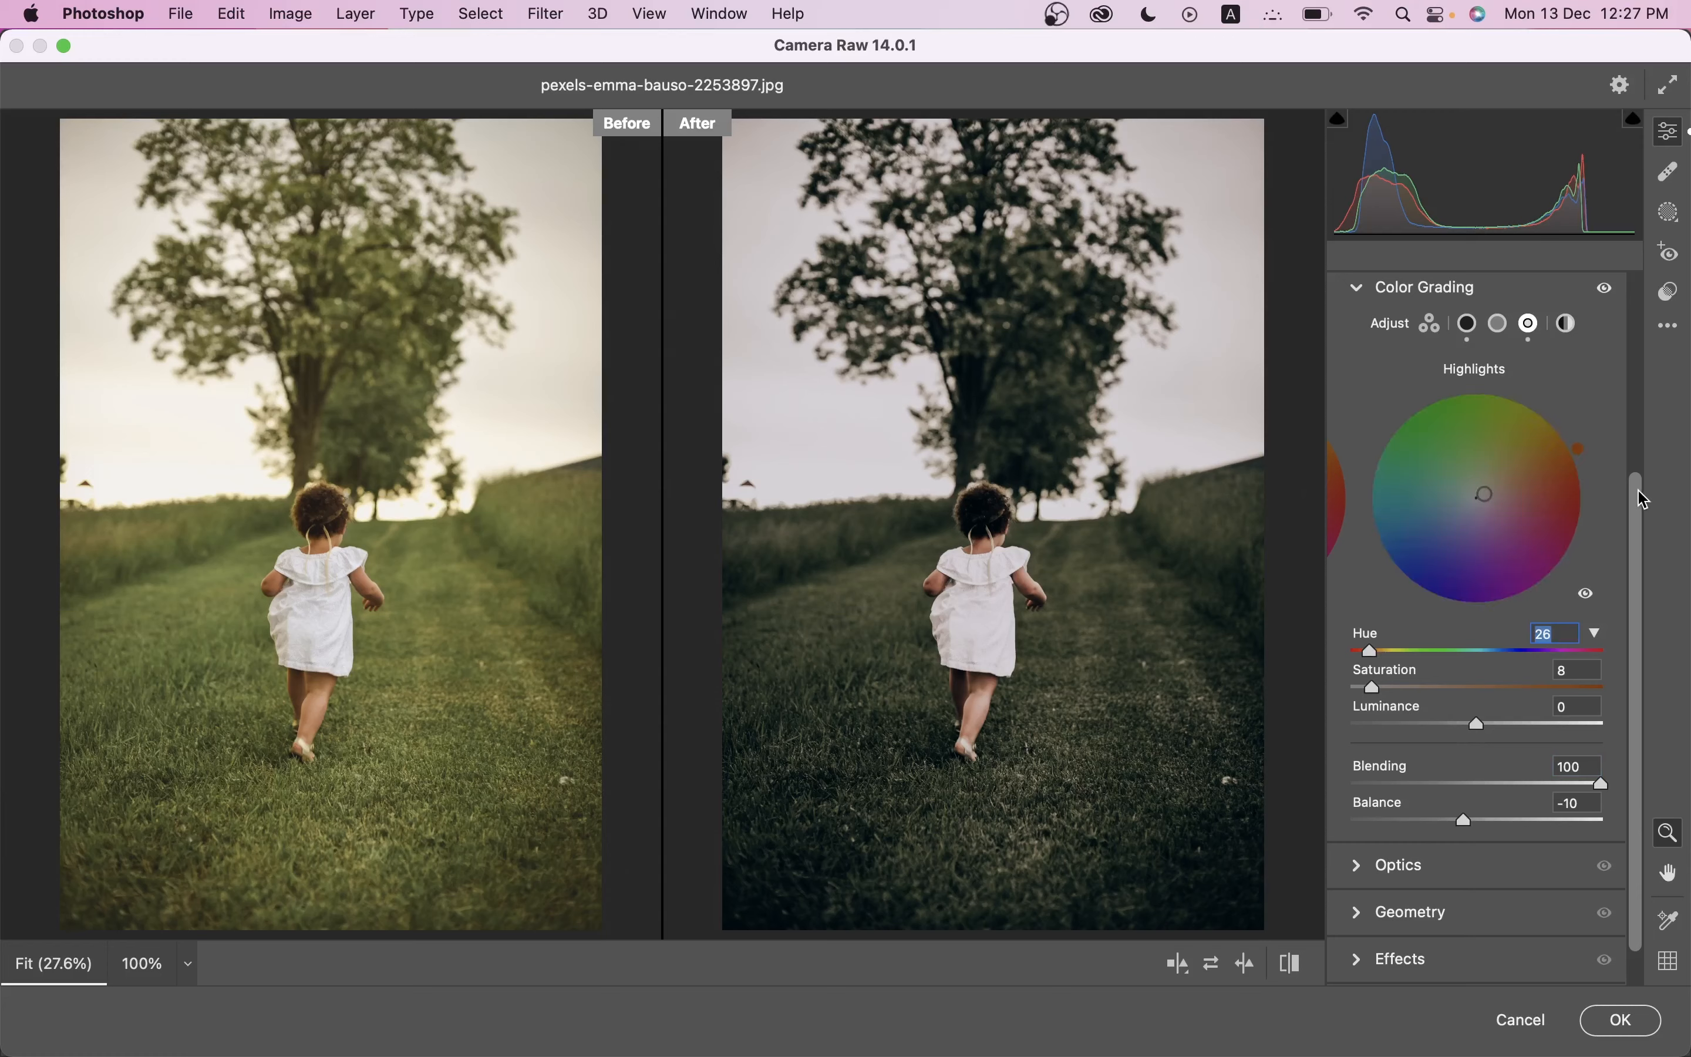
# In Calibration, set the shadows tint to -2 and the Red Primary to hue +25 and saturation +60
pyautogui.moveTo(1642, 501); pyautogui.dragTo(1643, 678)
pyautogui.click(1404, 957)
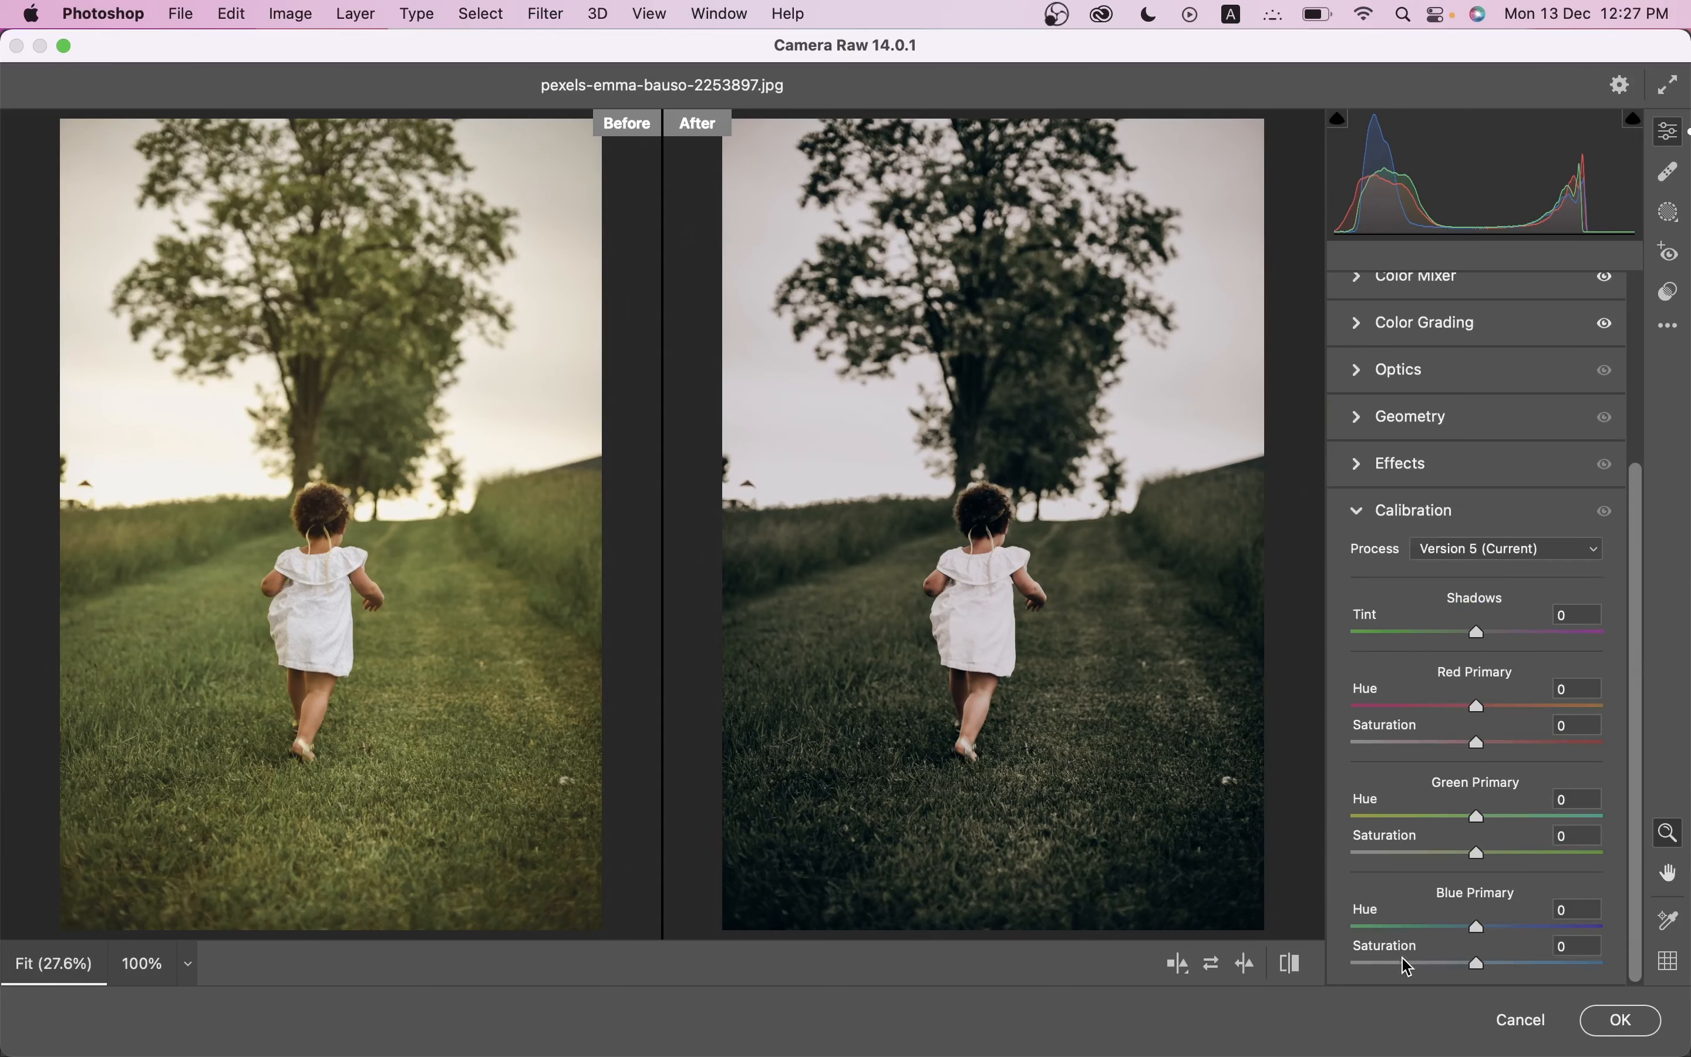
pyautogui.moveTo(1480, 636); pyautogui.dragTo(1479, 636)
pyautogui.moveTo(1486, 705); pyautogui.dragTo(1511, 709)
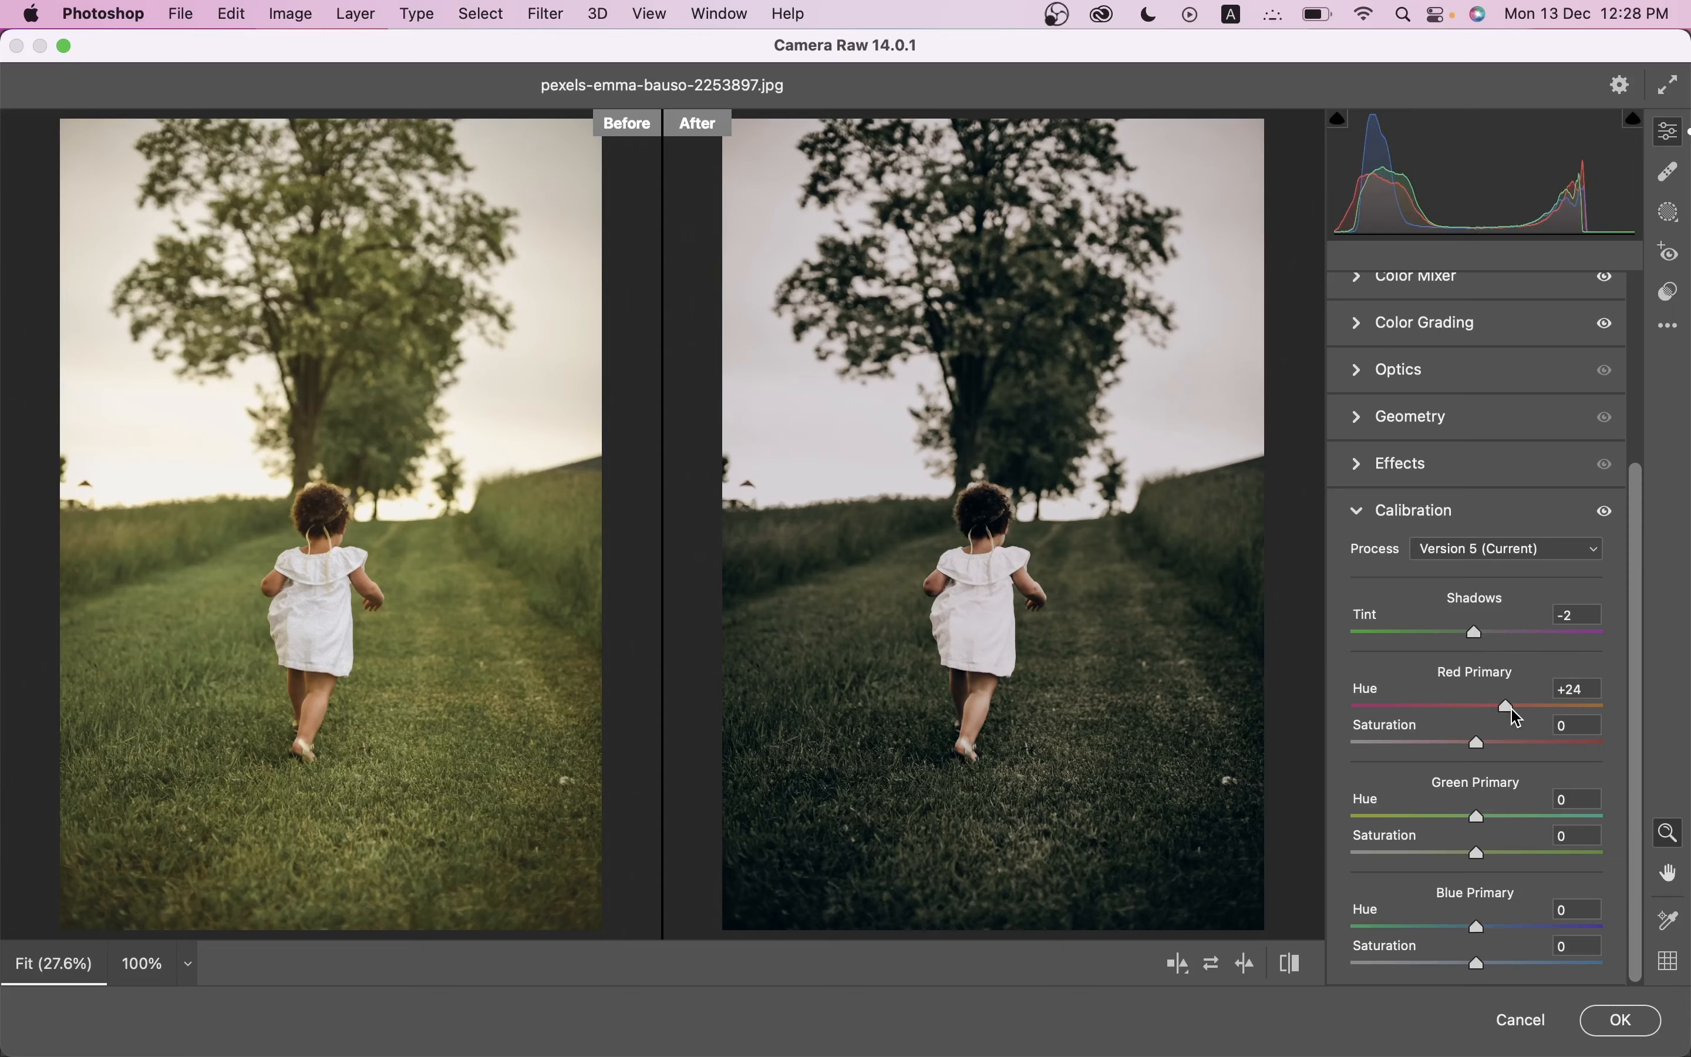
pyautogui.moveTo(1495, 741); pyautogui.dragTo(1550, 740)
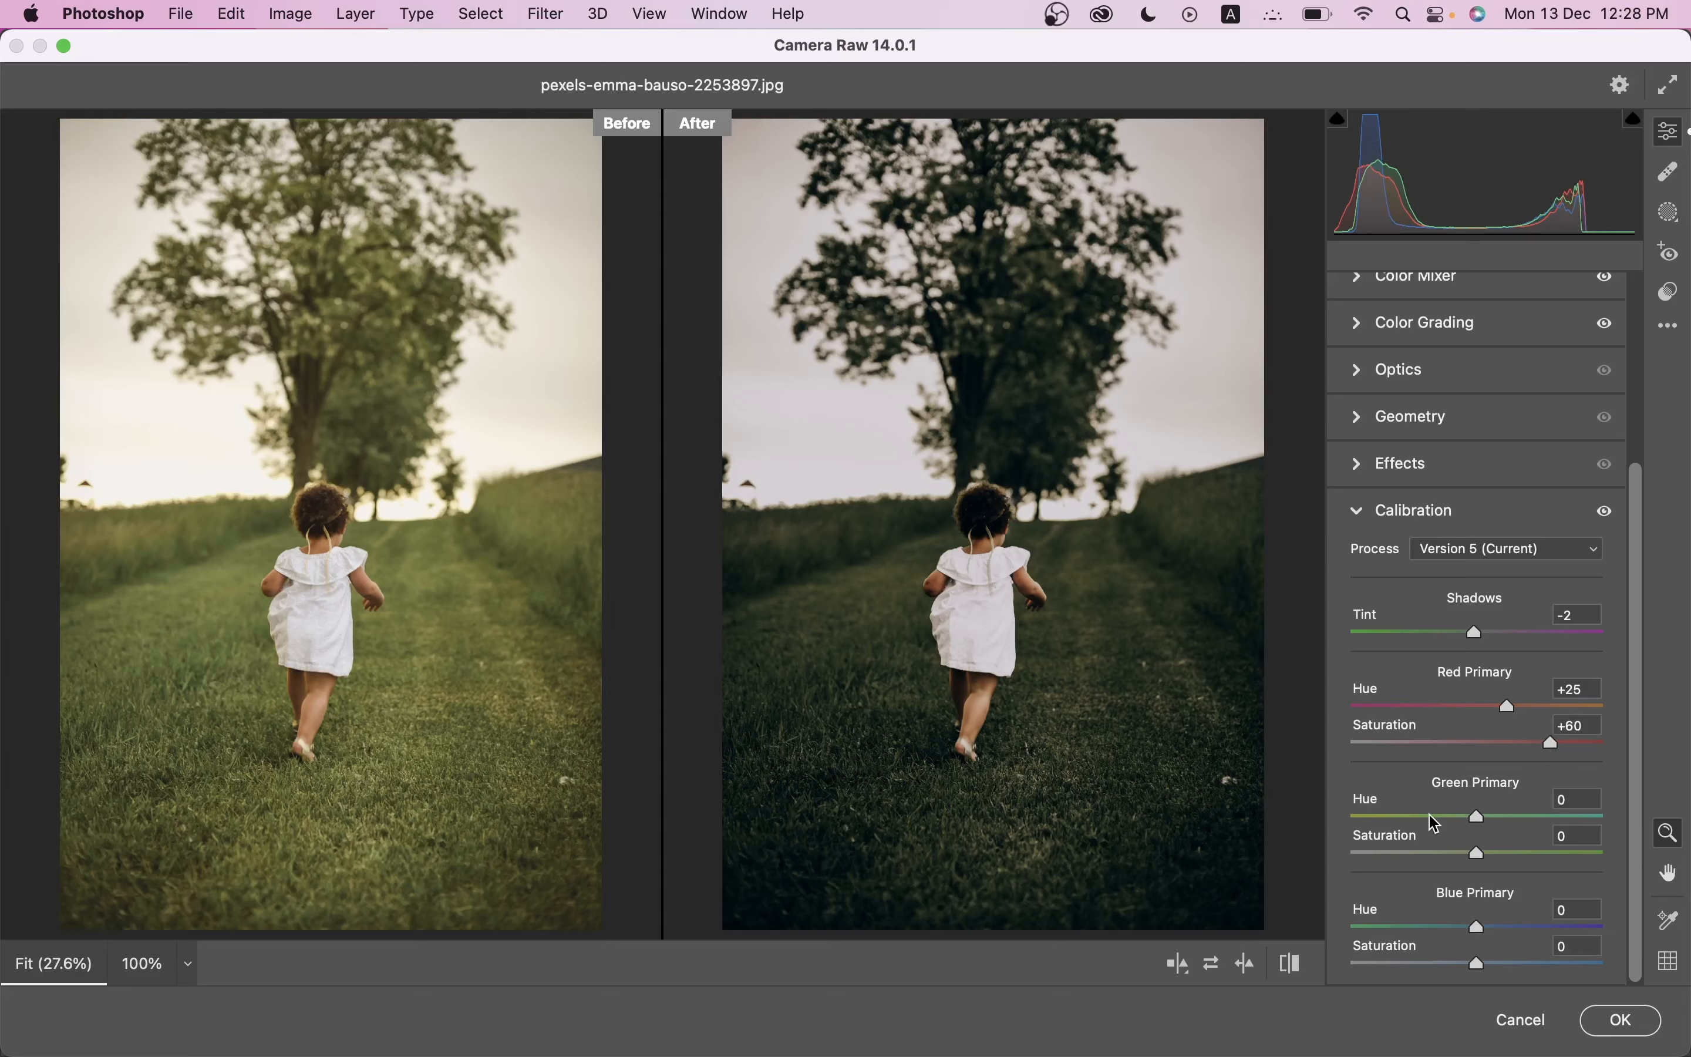
# Set the Green Primary calibration to hue +44 and saturation -15
pyautogui.moveTo(1436, 819); pyautogui.dragTo(1537, 819)
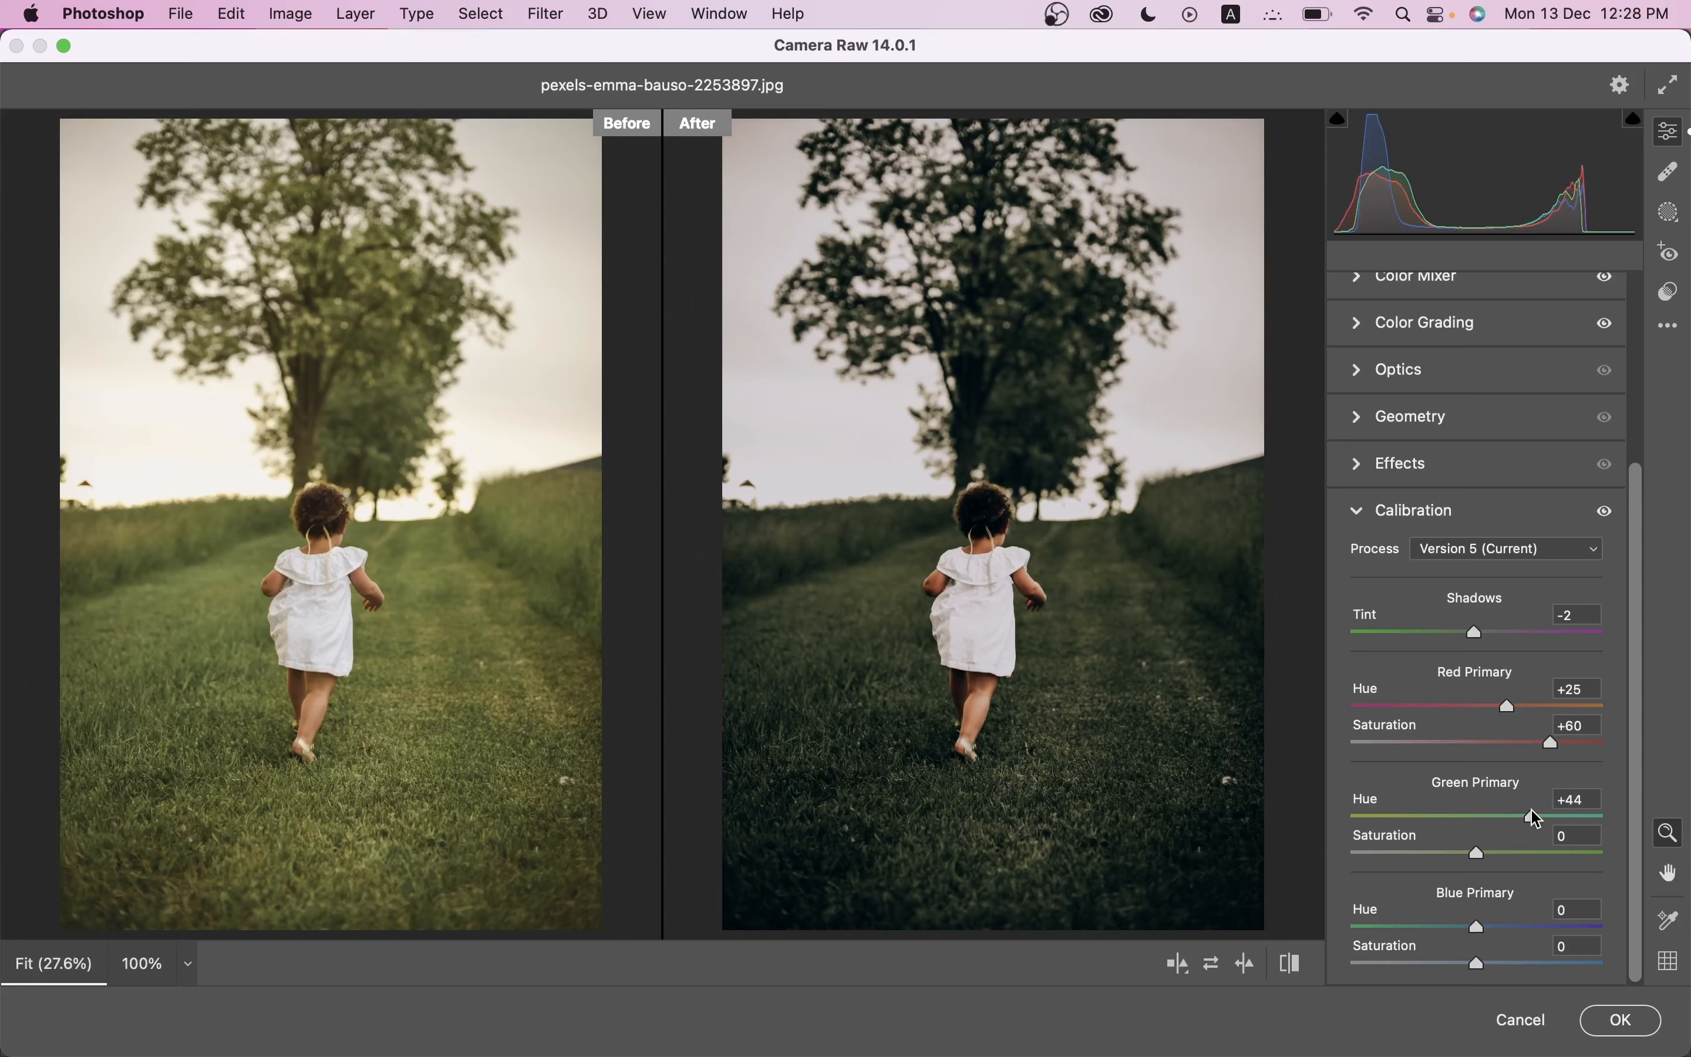
pyautogui.click(1461, 852)
pyautogui.moveTo(1463, 856); pyautogui.dragTo(1460, 854)
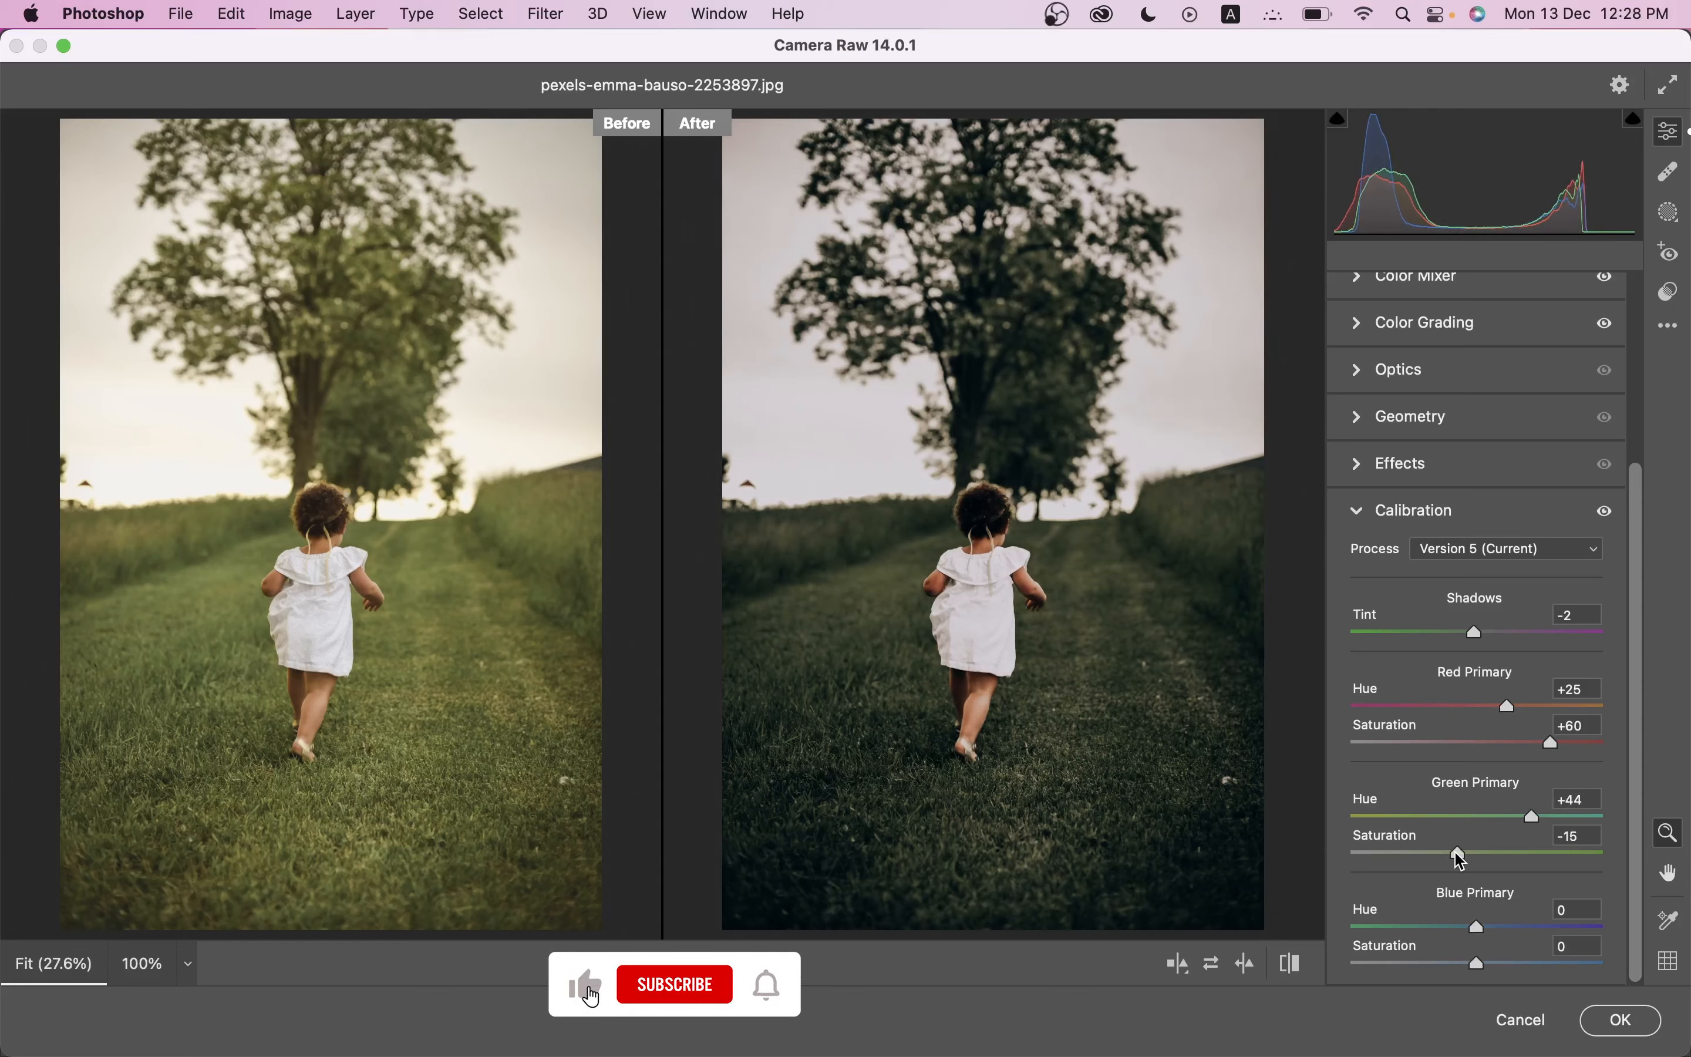
# Set the Blue Primary calibration to hue -10 and saturation -10, then collapse the Calibration settings
pyautogui.click(1460, 928)
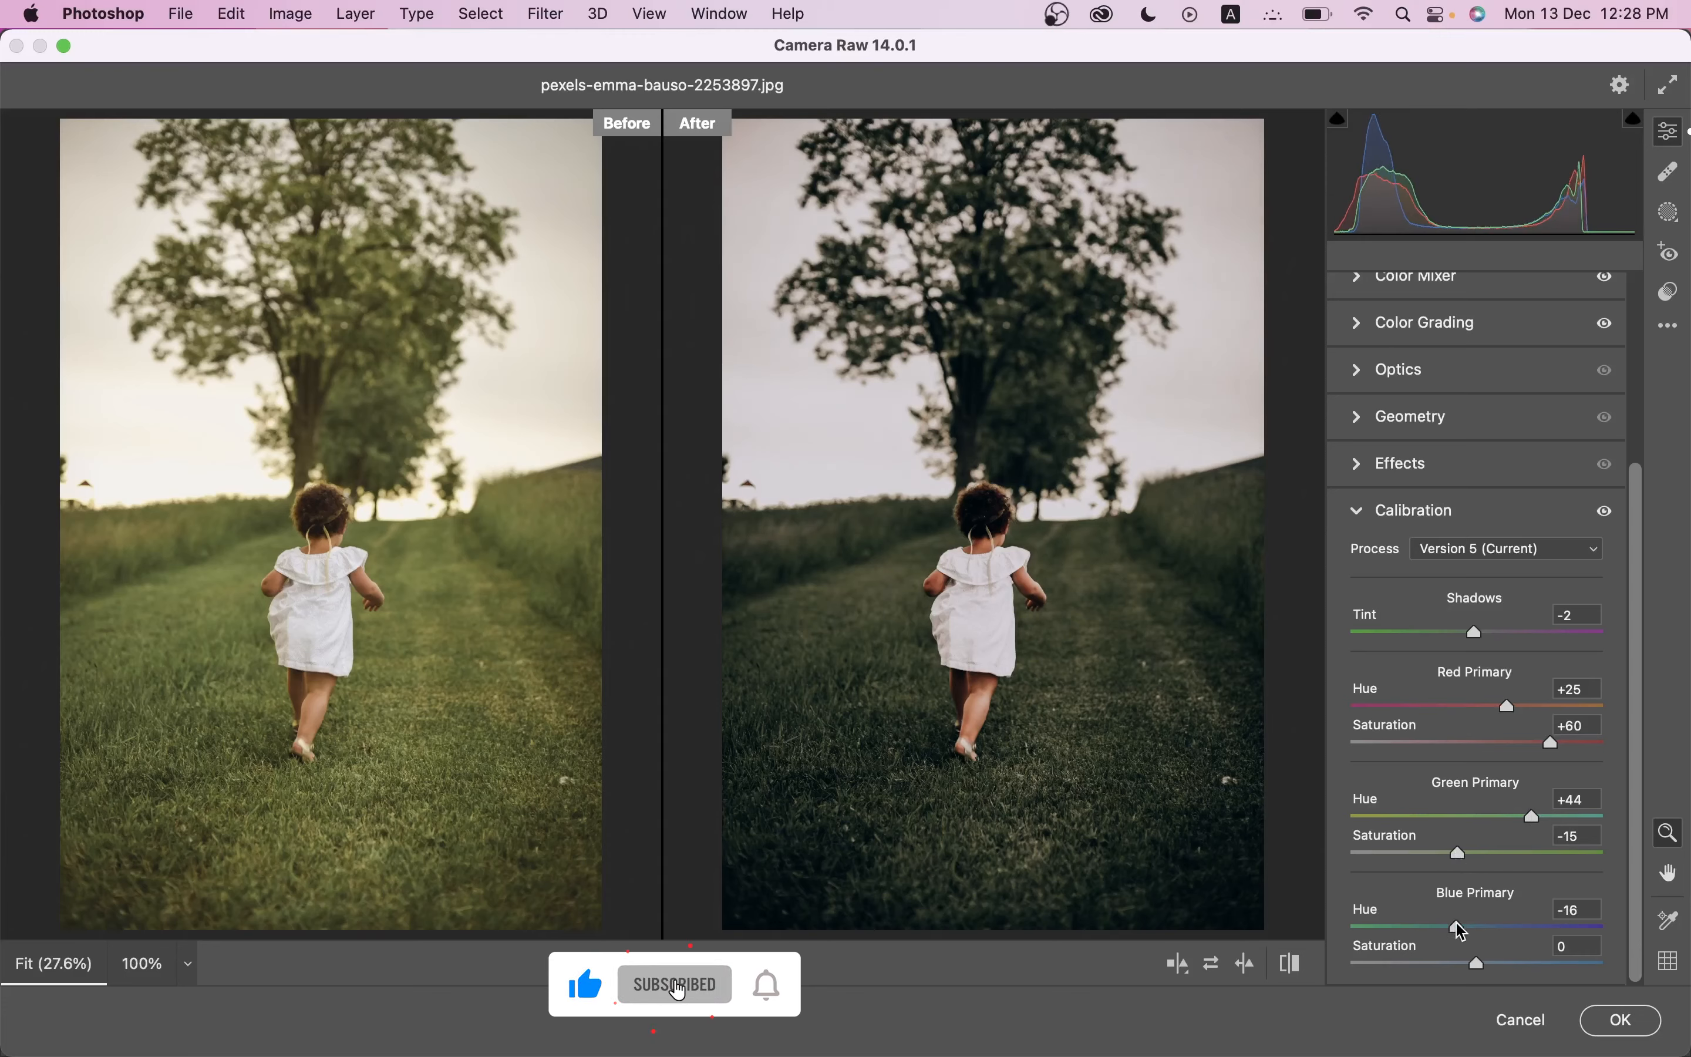
pyautogui.click(1465, 928)
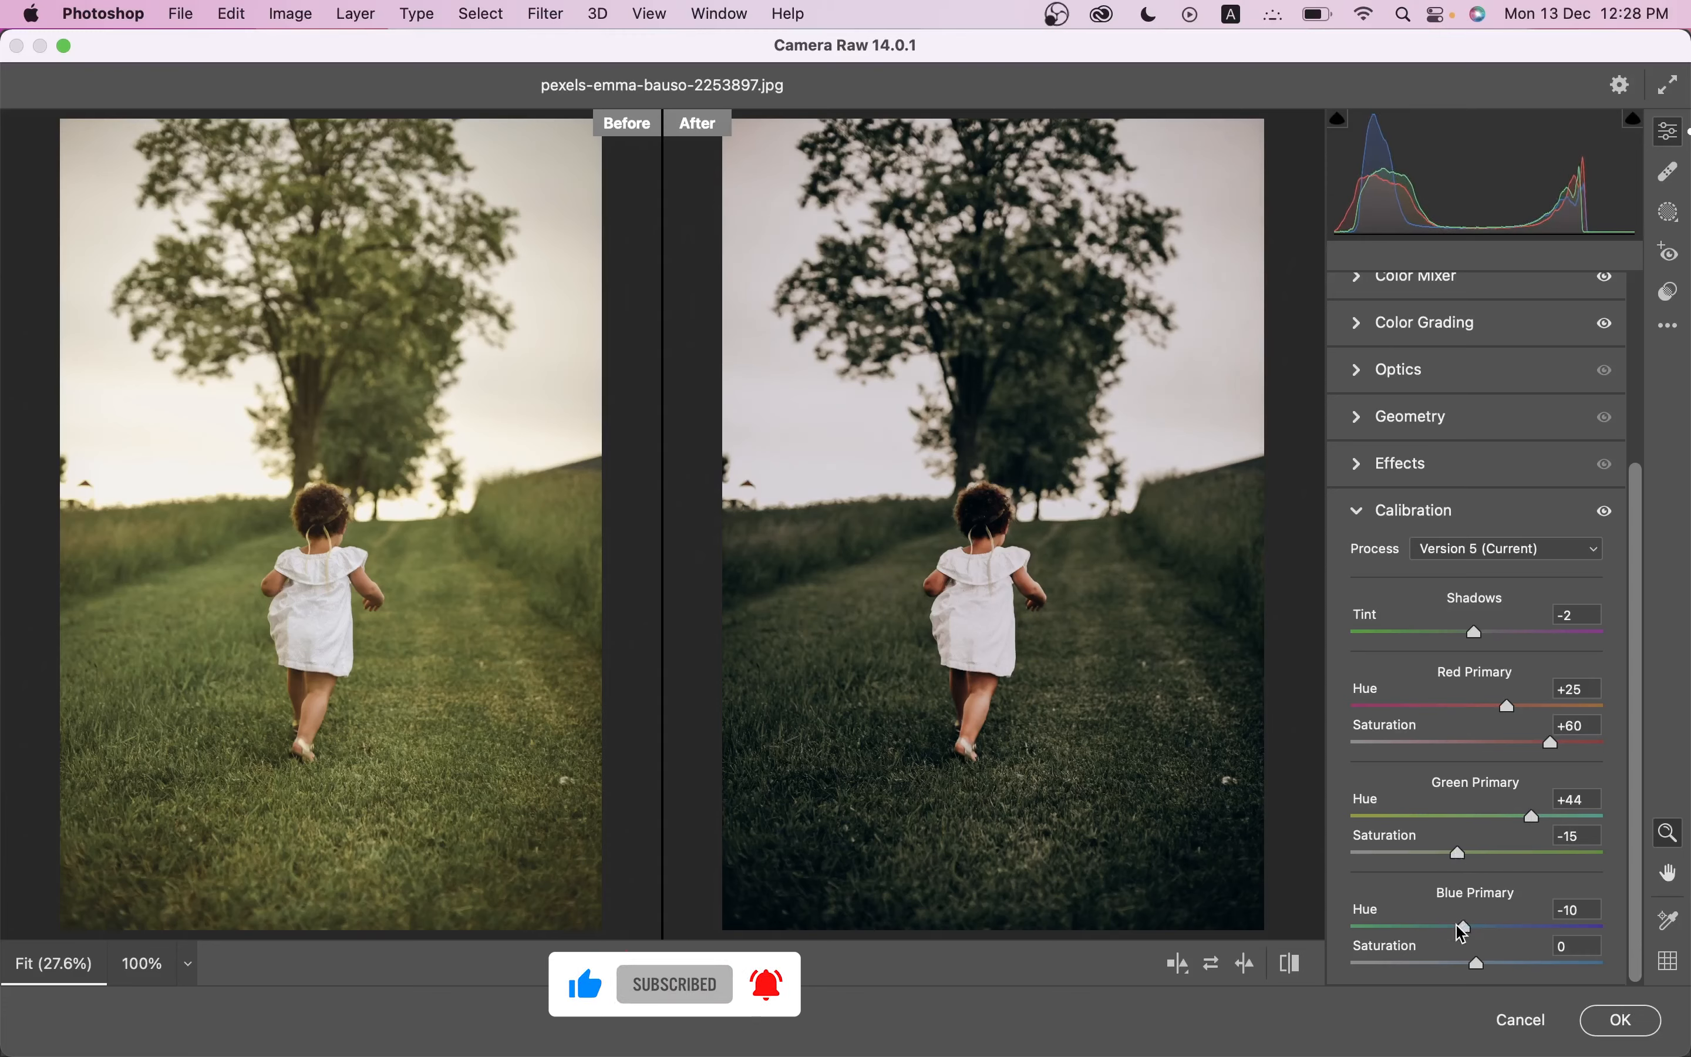
pyautogui.moveTo(1477, 966); pyautogui.dragTo(1466, 969)
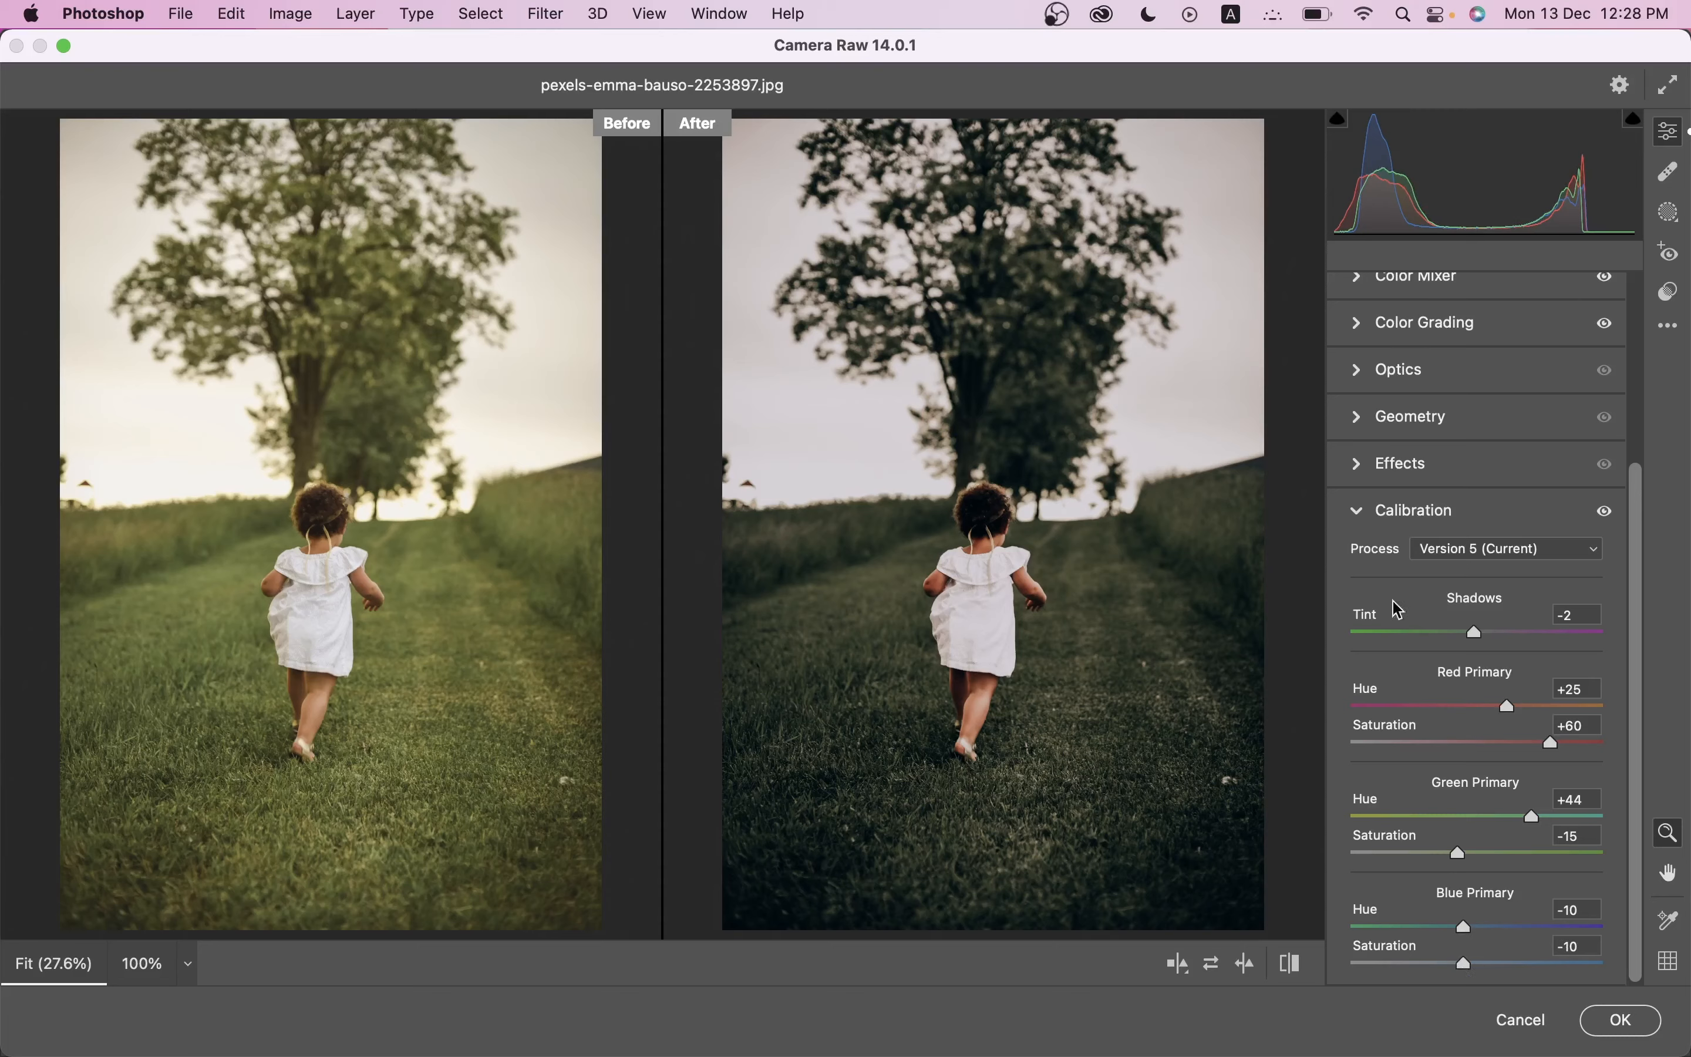
pyautogui.click(1430, 521)
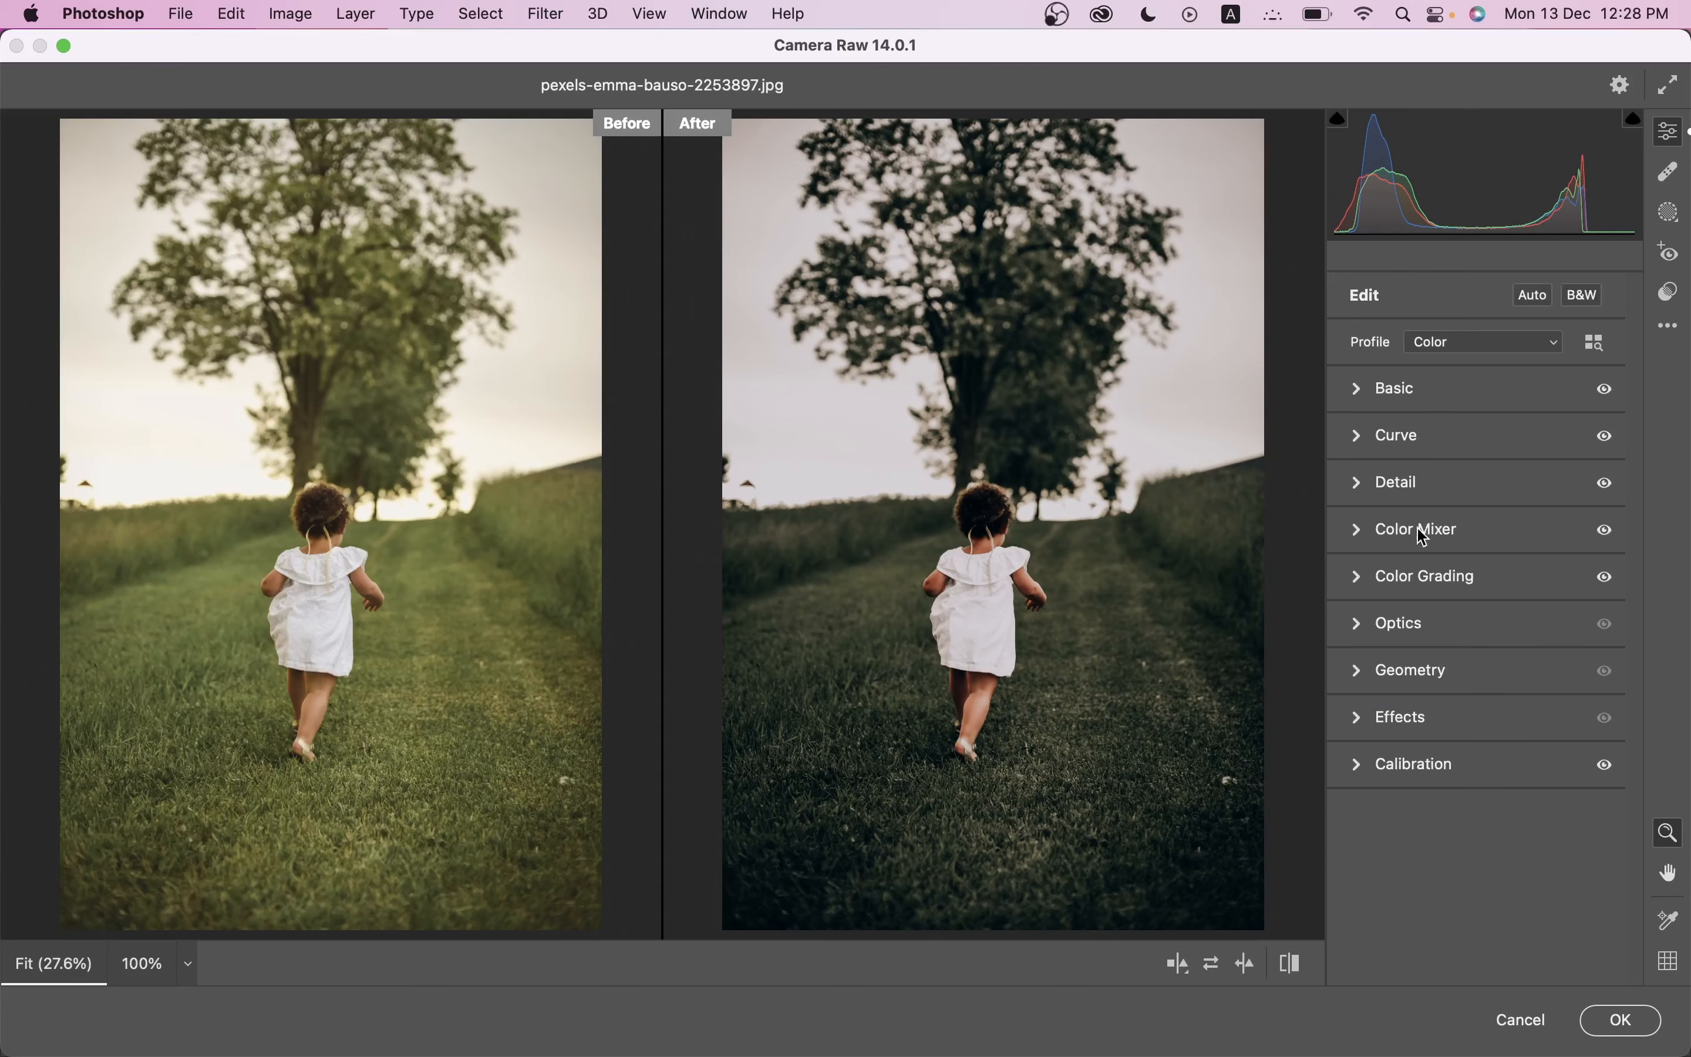
# Compare the graded photo with its default settings by switching all the Camera Raw adjustments off and on
pyautogui.click(1290, 963)
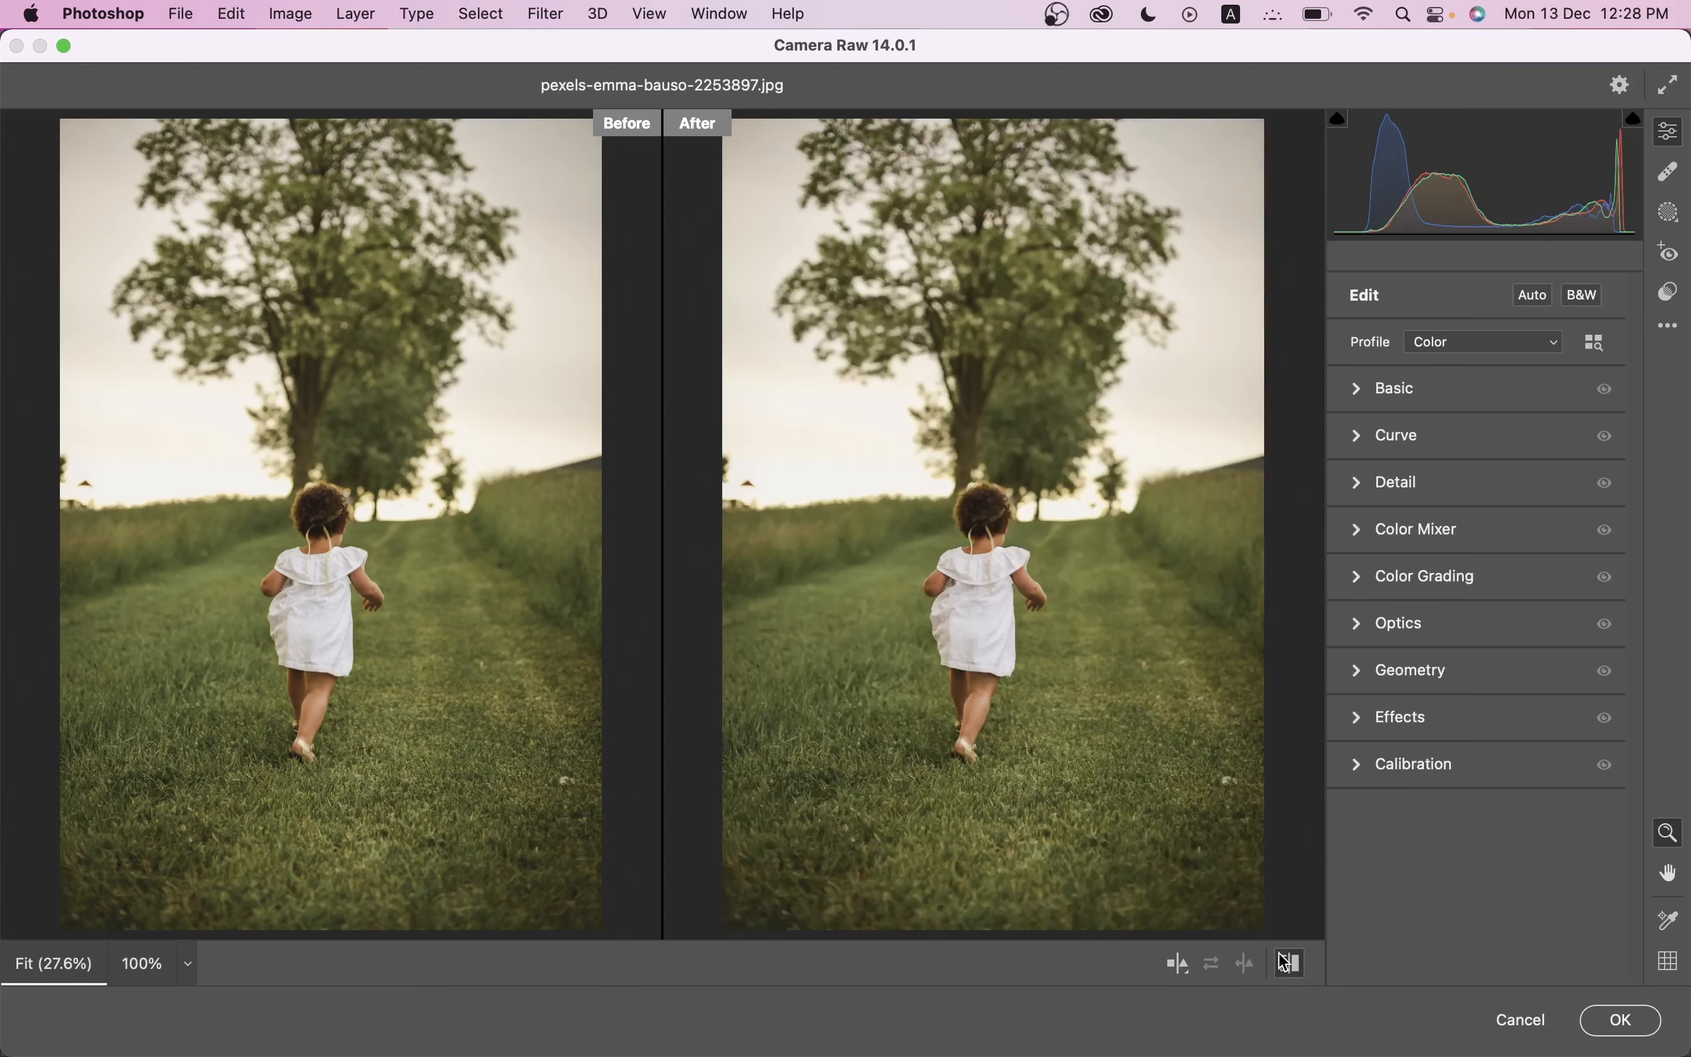
pyautogui.click(1289, 963)
pyautogui.click(1289, 963)
pyautogui.click(1289, 962)
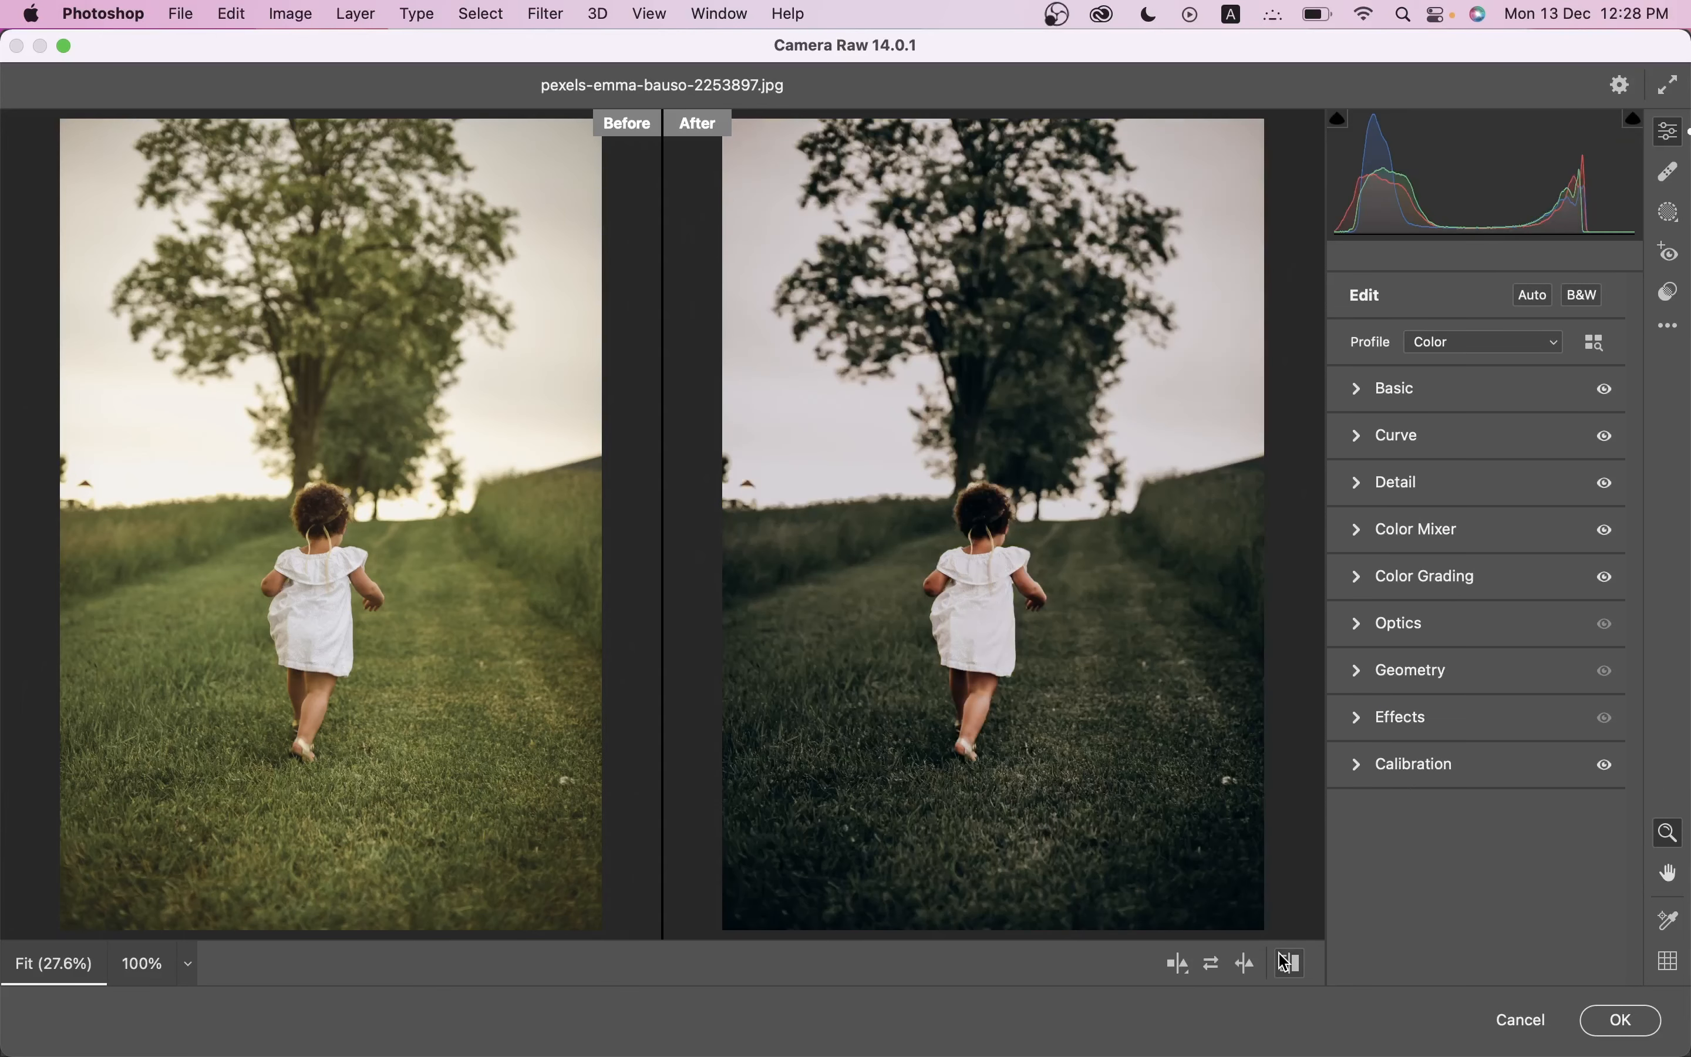
# Raise the Basic shadows to +25 and apply the Camera Raw adjustments to the child photo's layer
pyautogui.click(1392, 389)
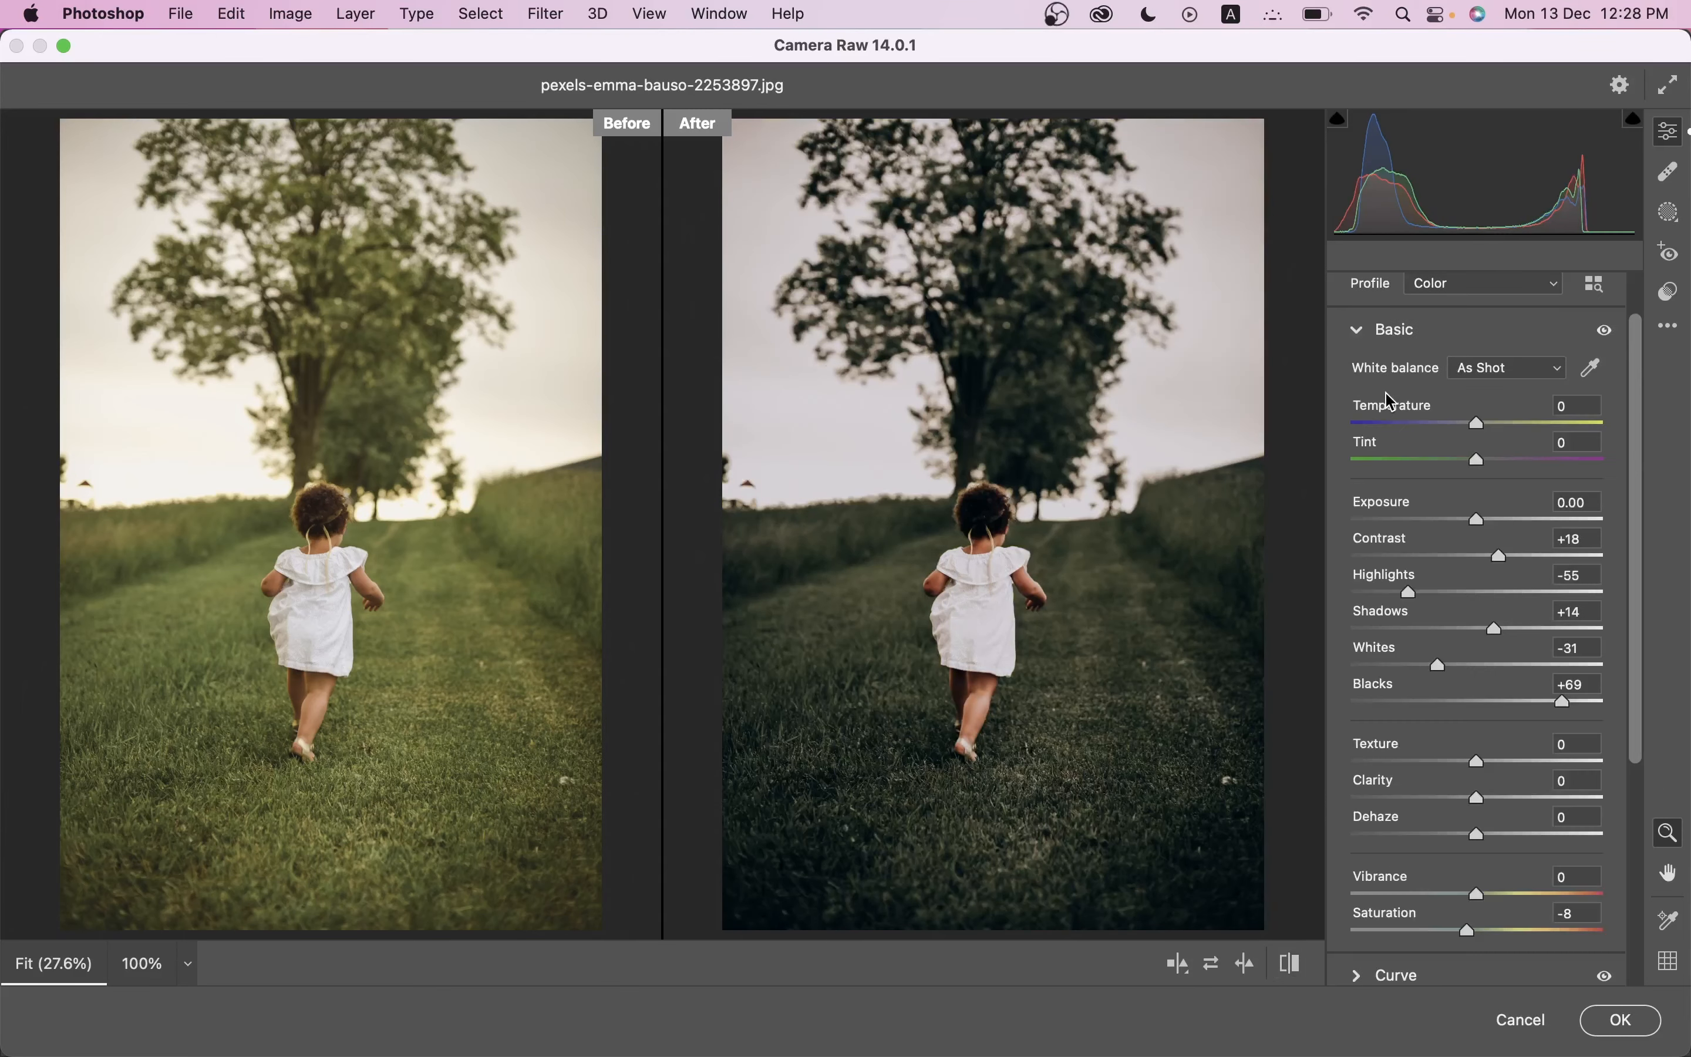
pyautogui.click(1519, 628)
pyautogui.moveTo(1521, 632); pyautogui.dragTo(1510, 633)
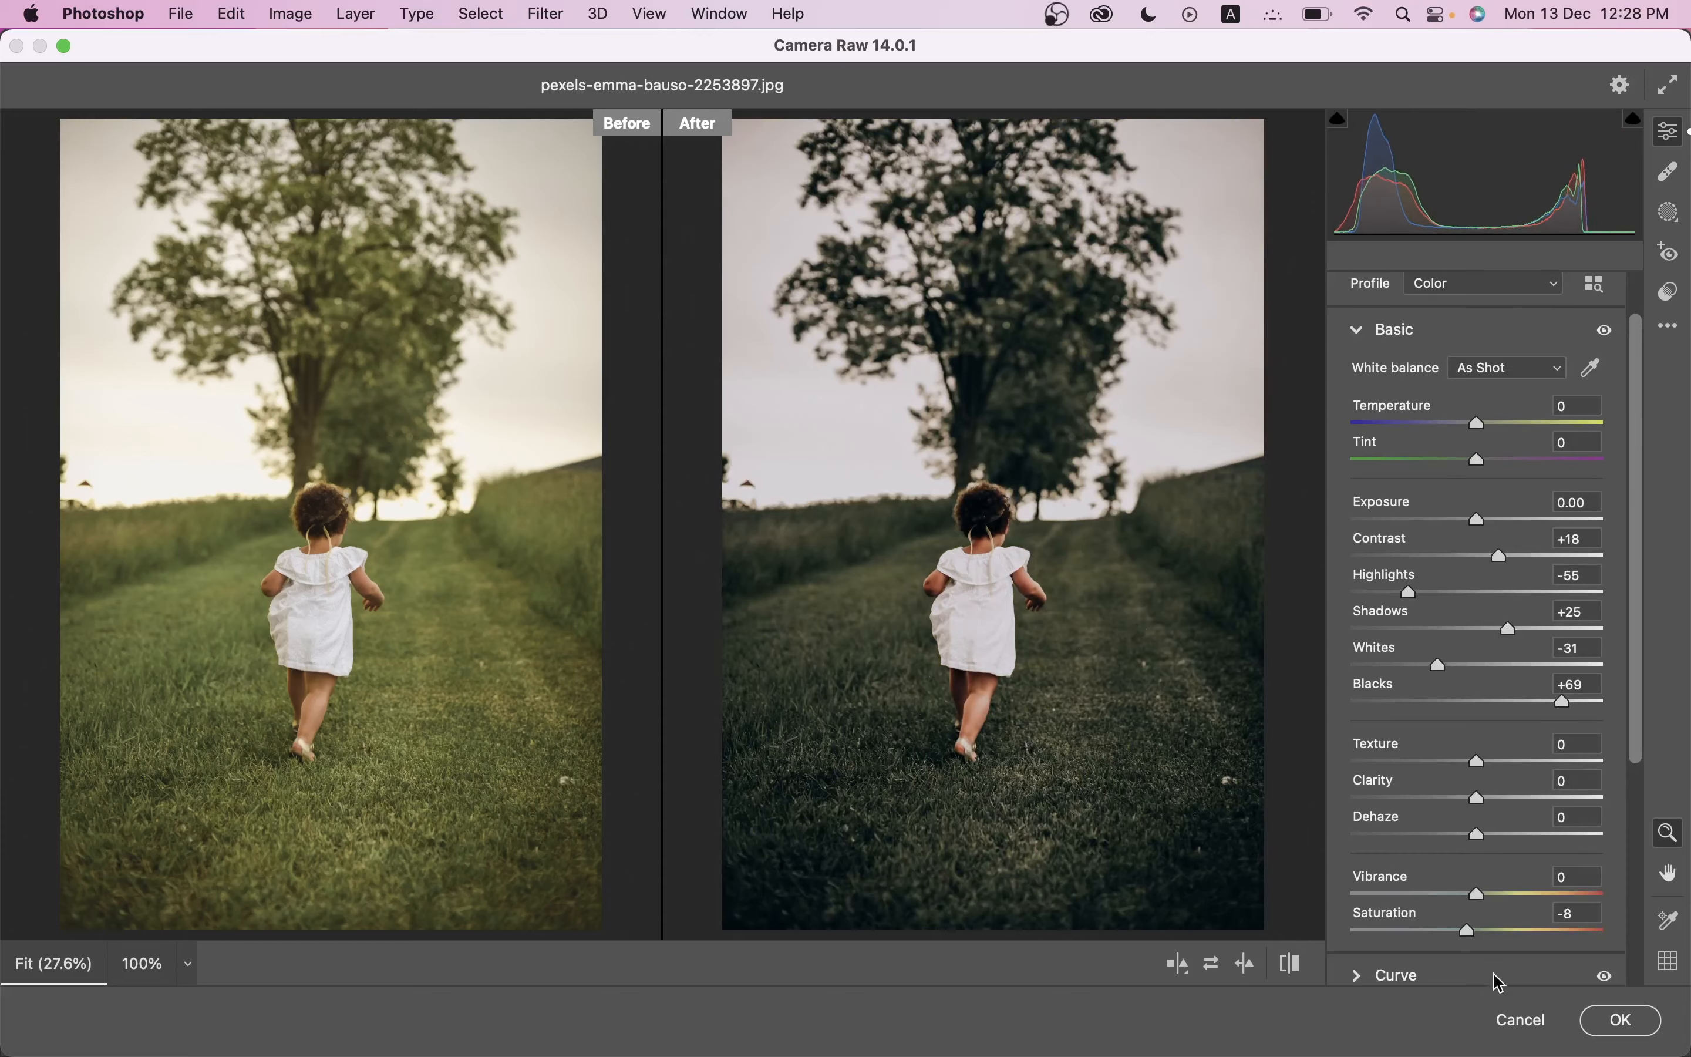
pyautogui.click(1622, 1021)
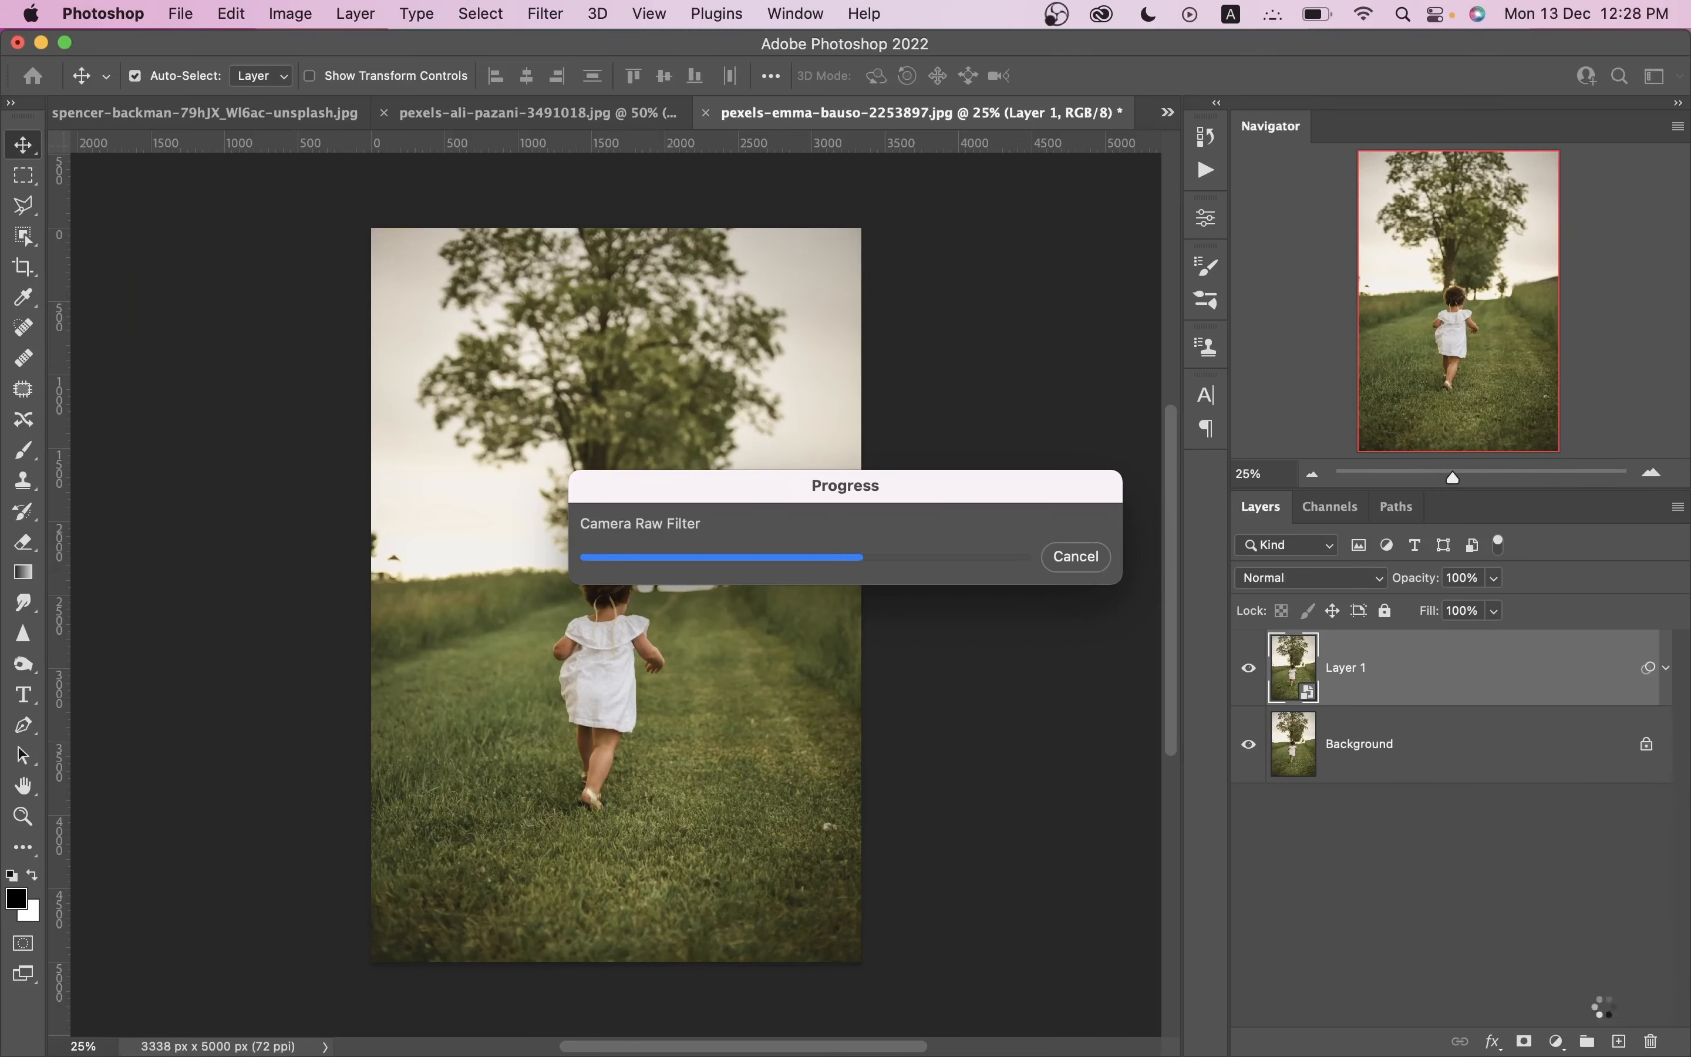
# Compare the graded child photo with the original by hiding and showing Layer 1
pyautogui.click(1250, 669)
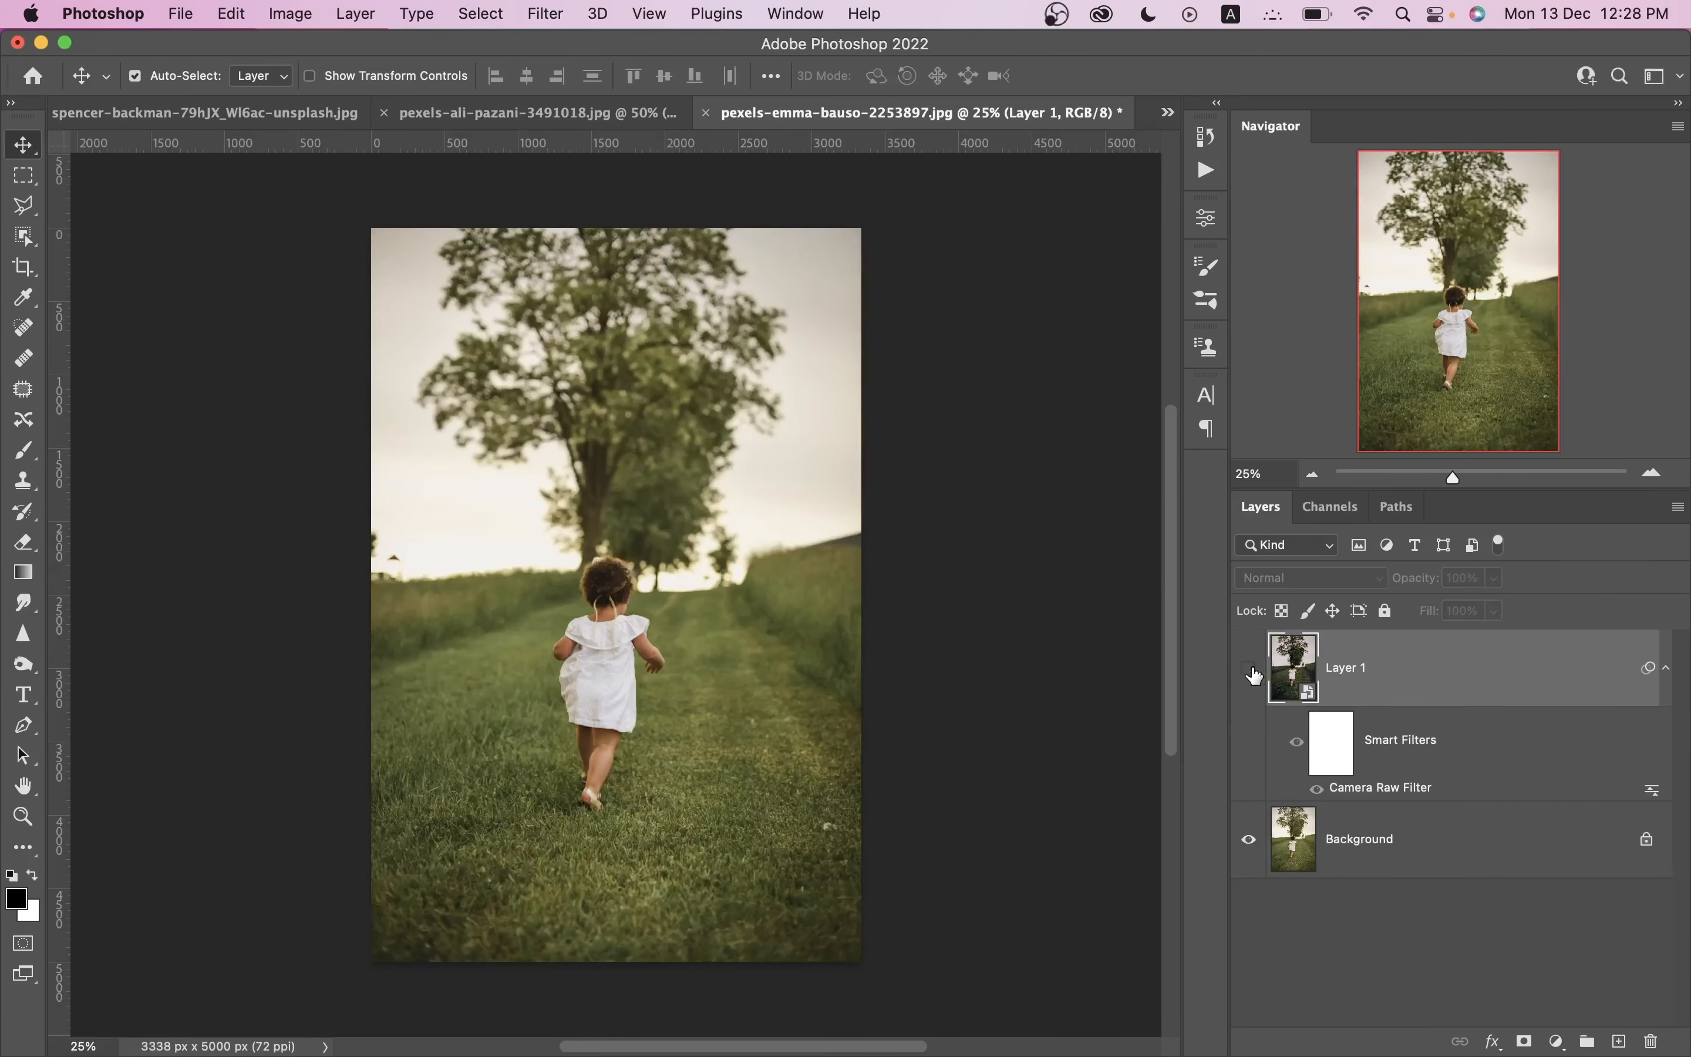
pyautogui.click(1250, 669)
pyautogui.click(1250, 669)
pyautogui.click(1250, 668)
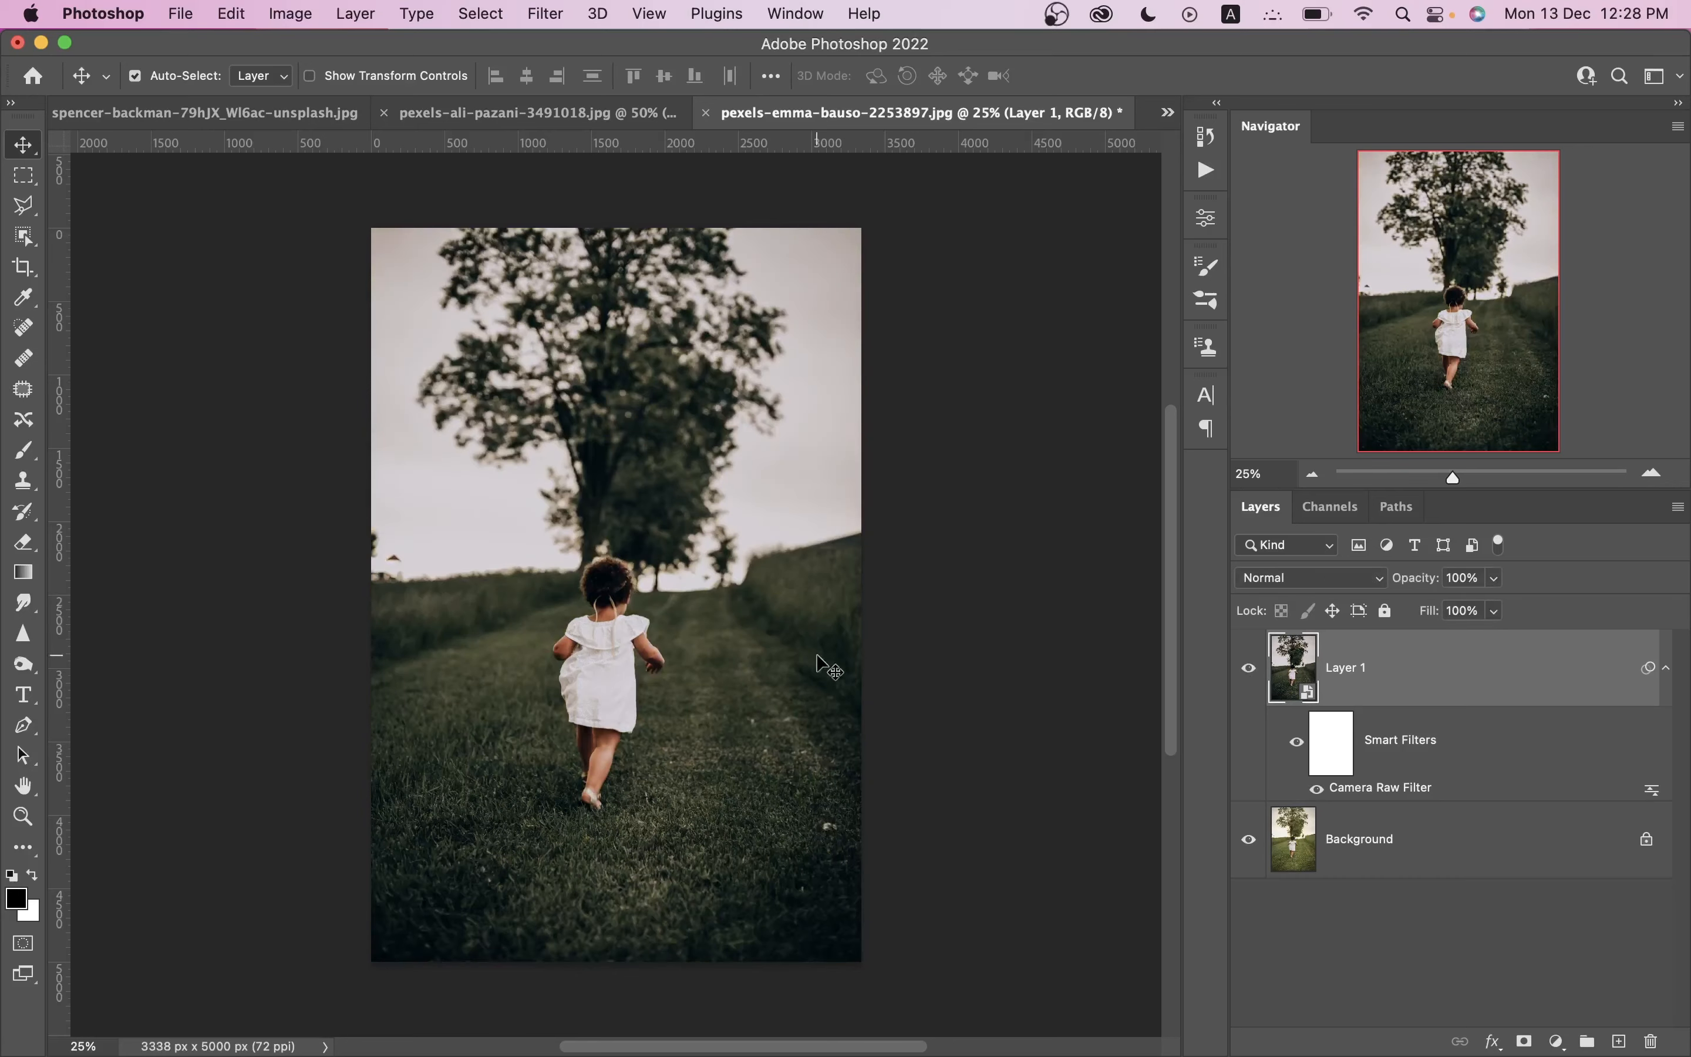
# Reapply the last Camera Raw Filter to a duplicate of the dog photo's Background layer and compare it with the original
pyautogui.click(552, 114)
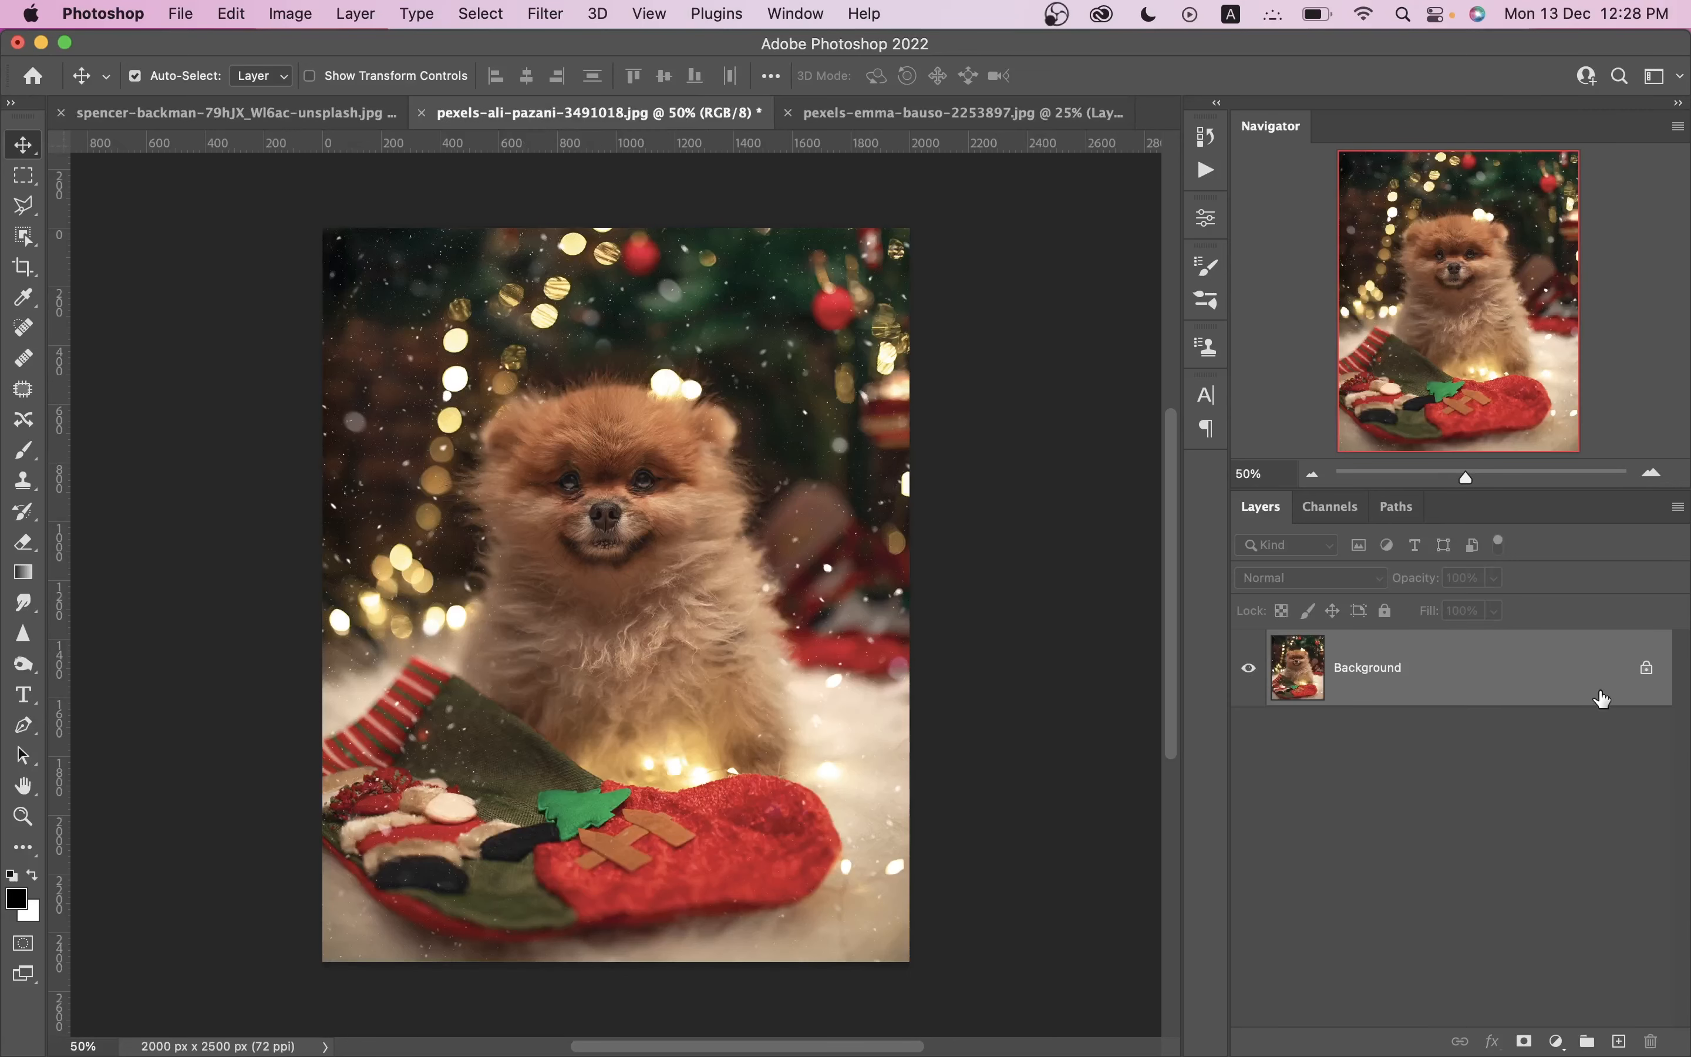
pyautogui.moveTo(1600, 693); pyautogui.dragTo(1618, 1041)
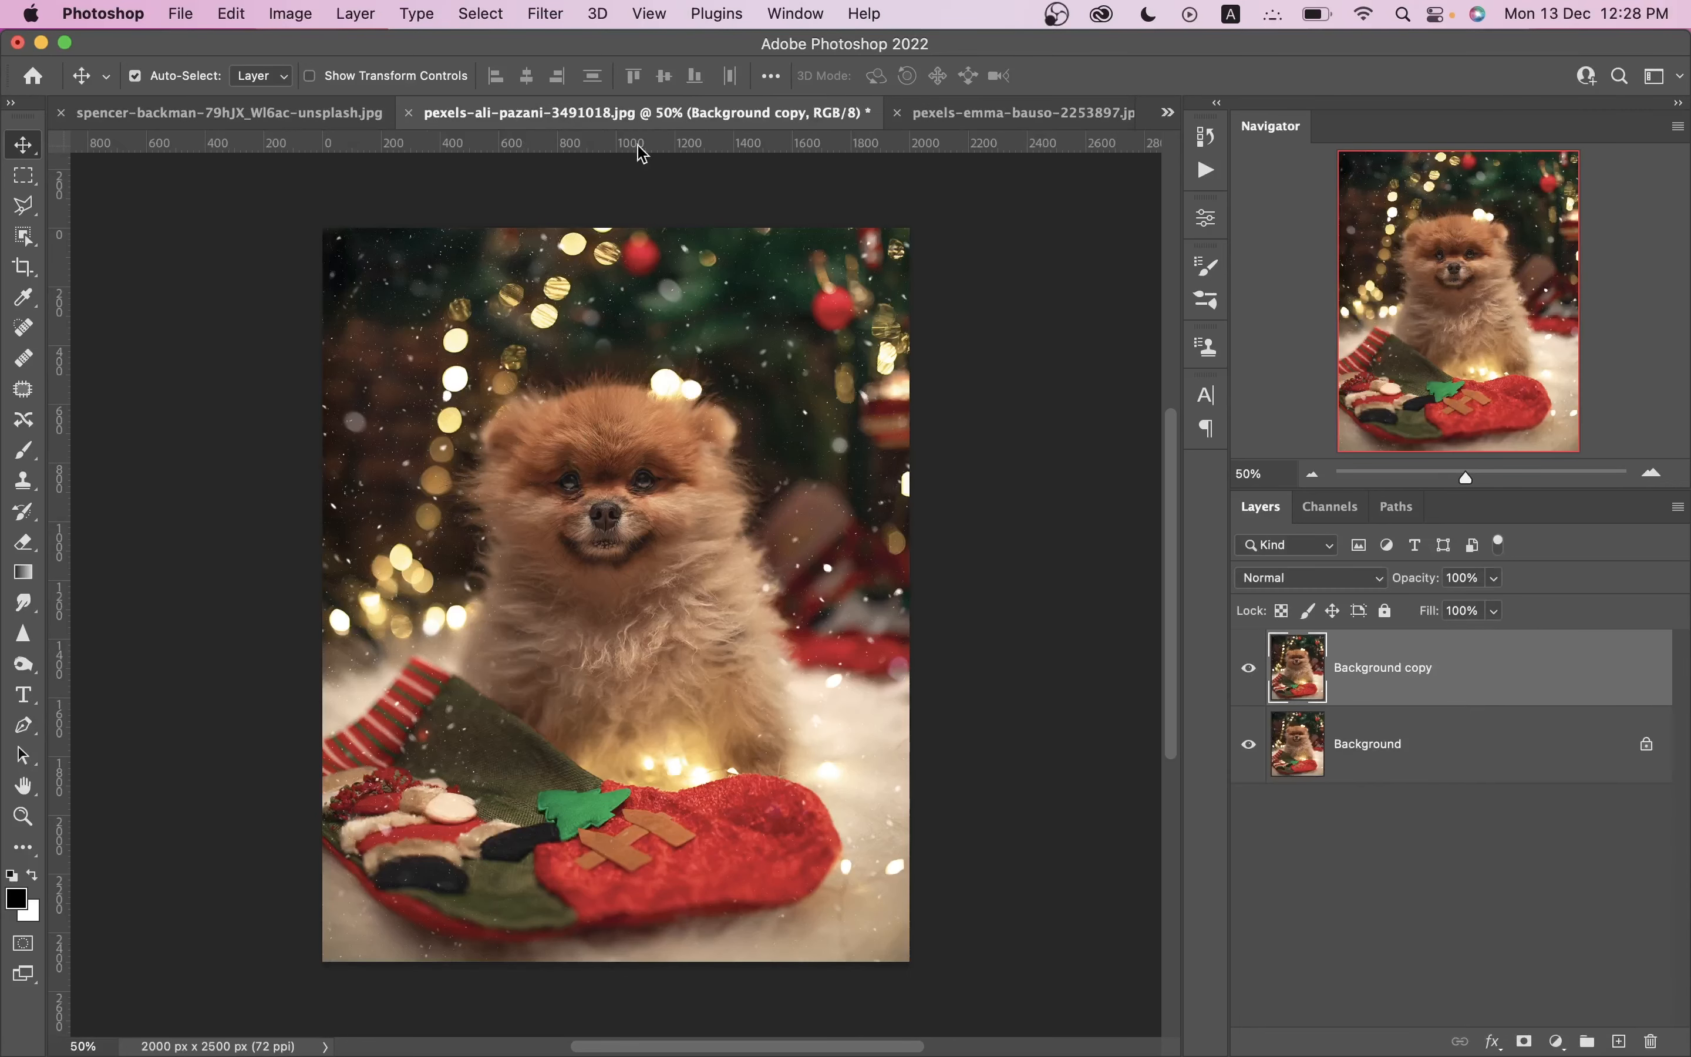
pyautogui.click(555, 15)
pyautogui.click(561, 43)
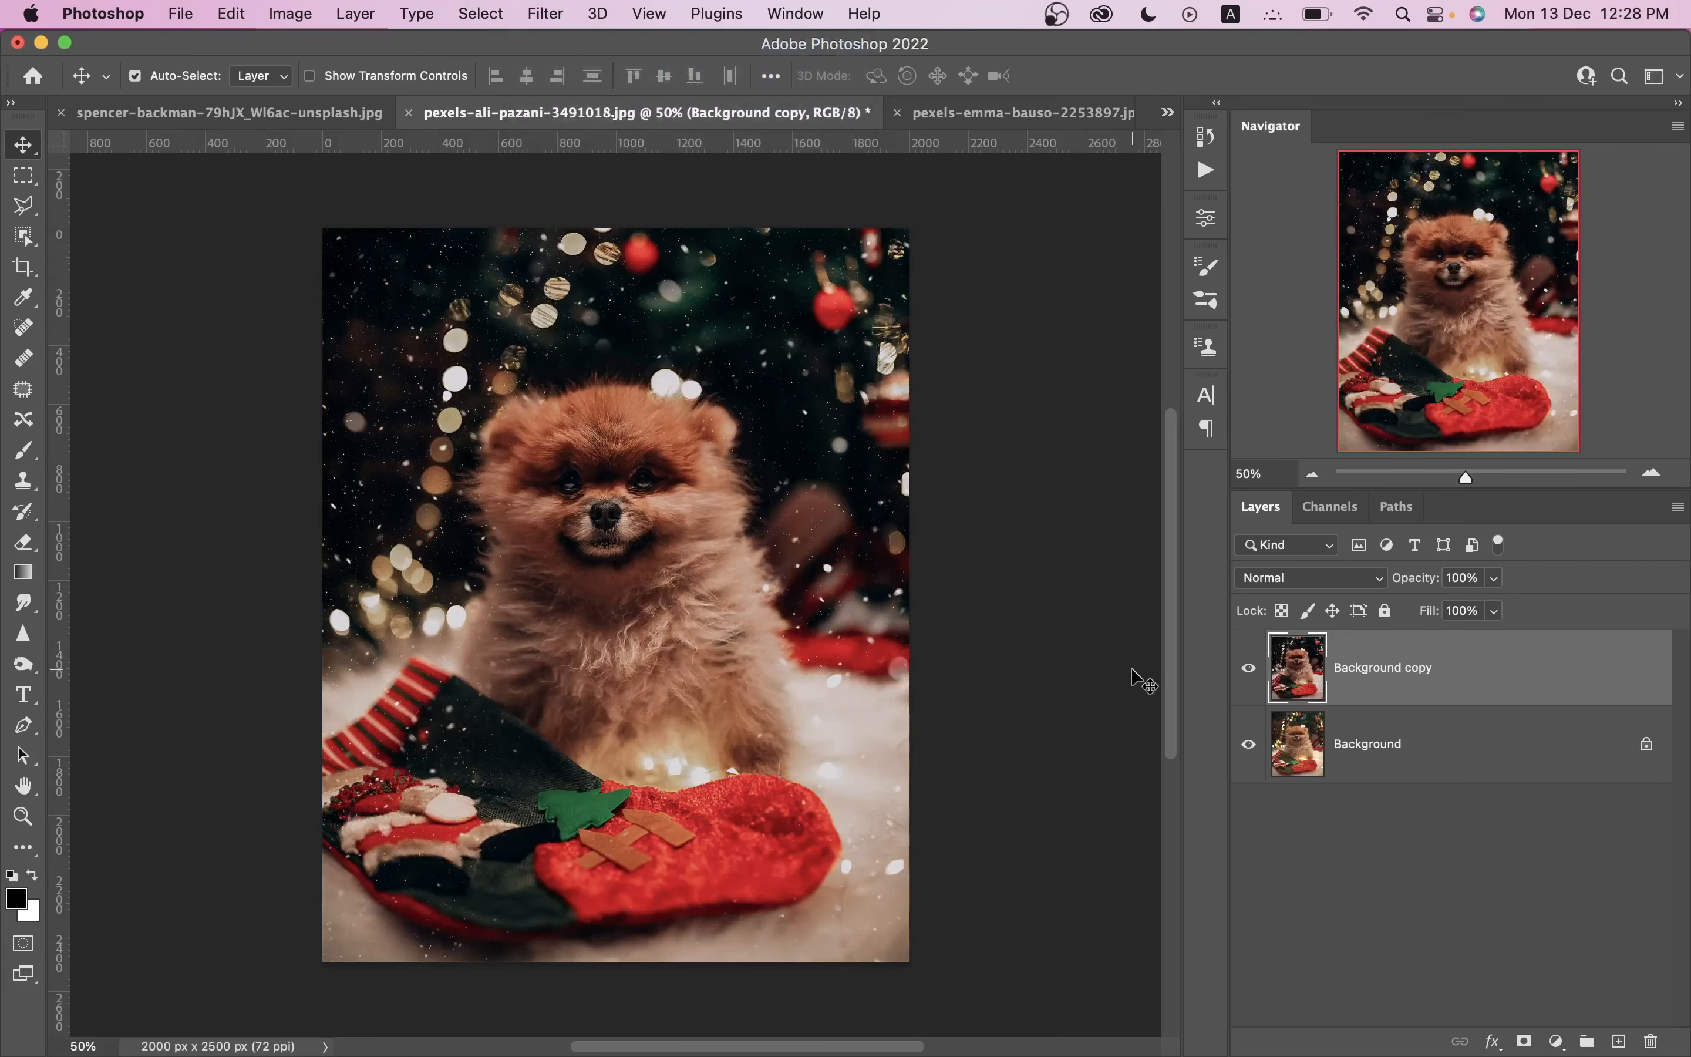
pyautogui.click(1248, 669)
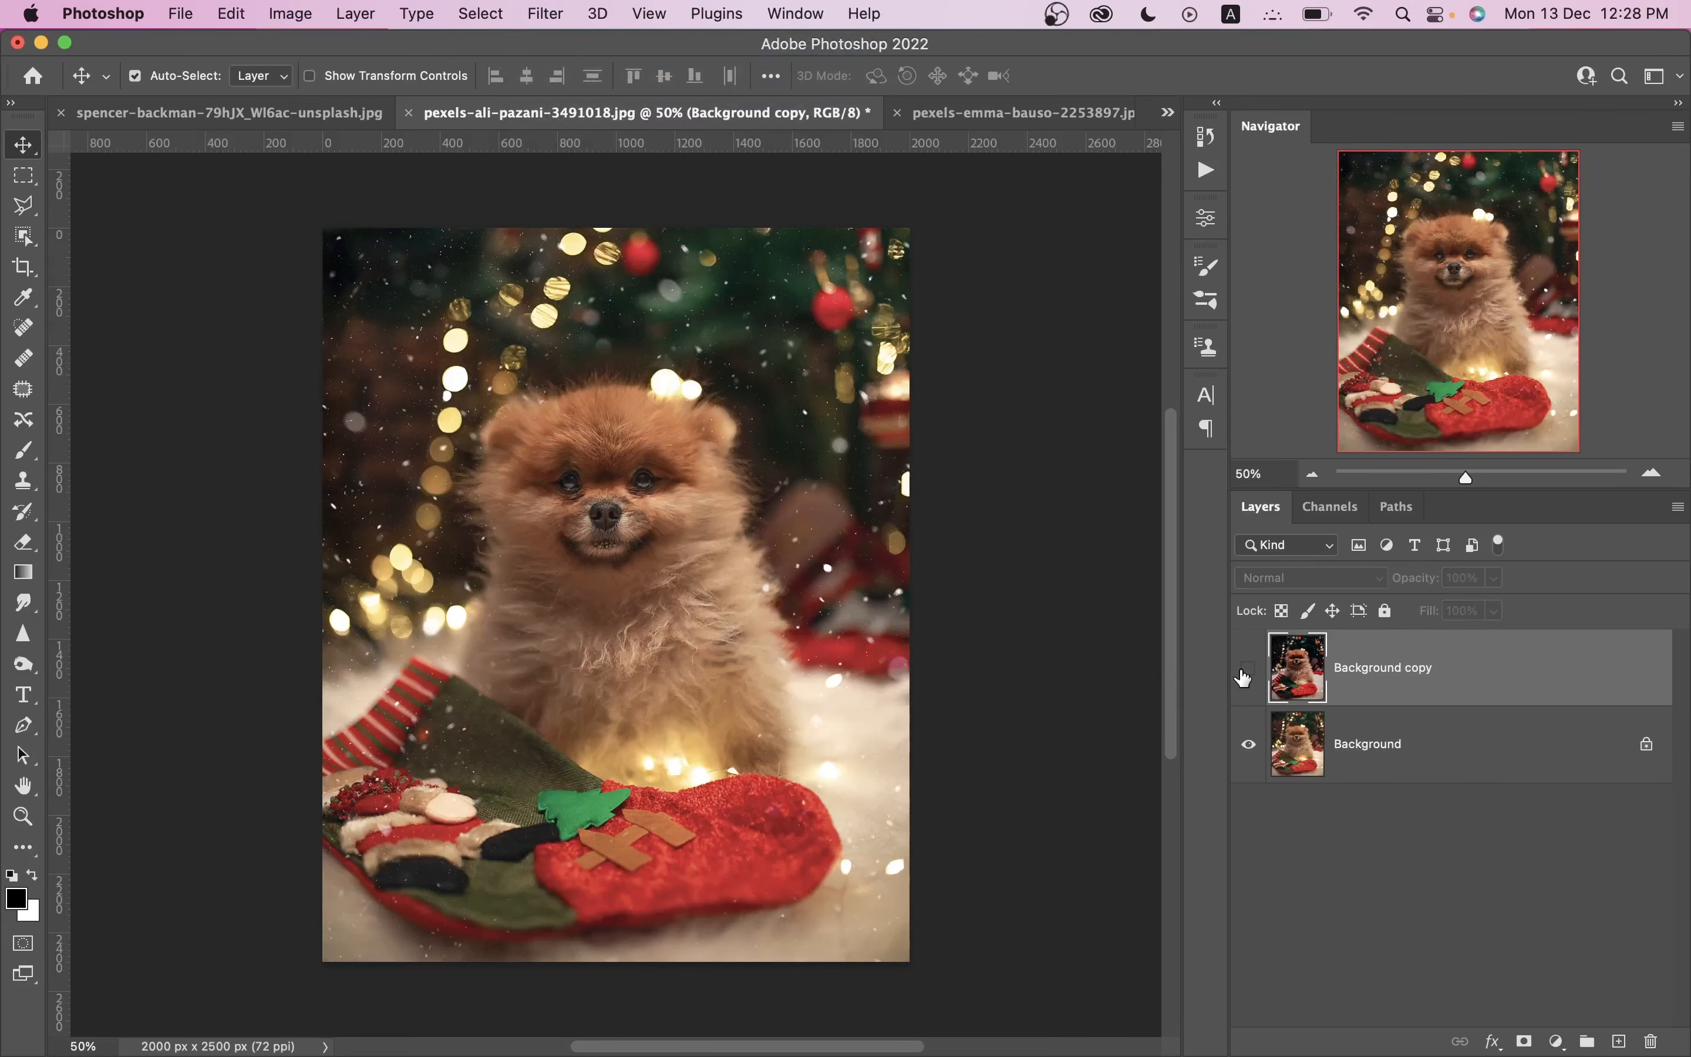
pyautogui.click(1247, 669)
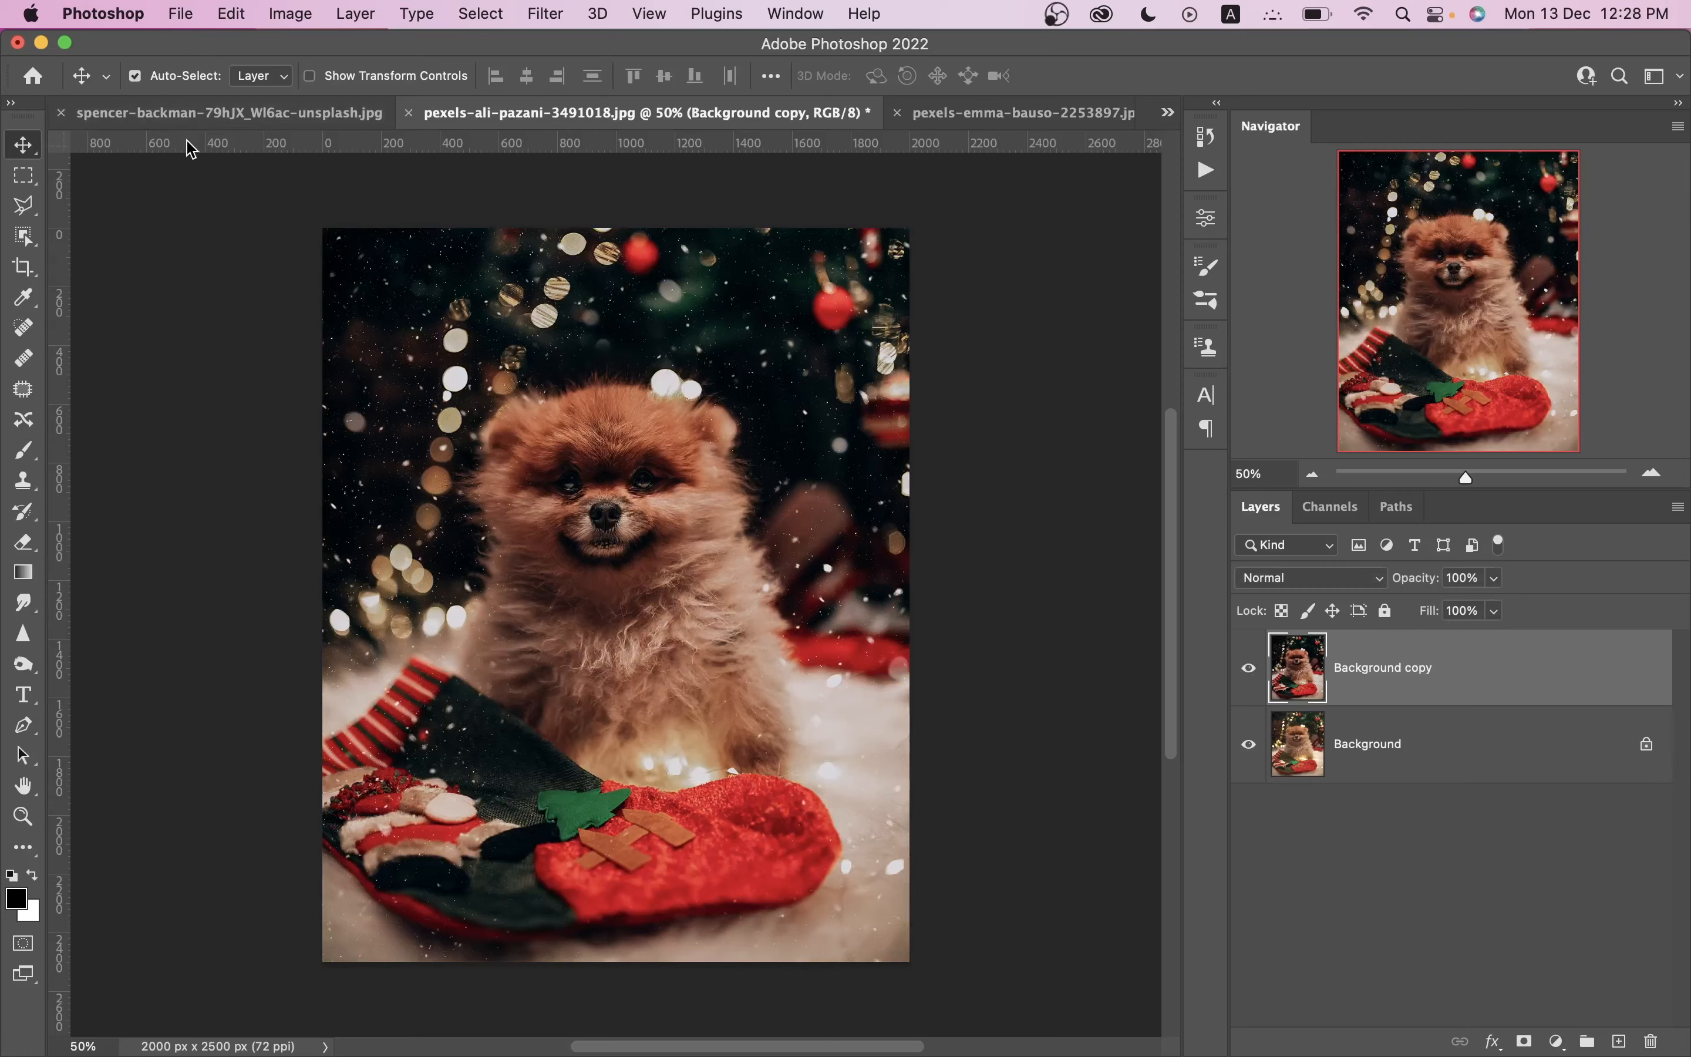
# Duplicate the Background layer of the photo with the car and tree, and reapply the last Camera Raw Filter to the copy
pyautogui.click(210, 112)
pyautogui.moveTo(1490, 679); pyautogui.dragTo(1619, 1041)
pyautogui.click(537, 21)
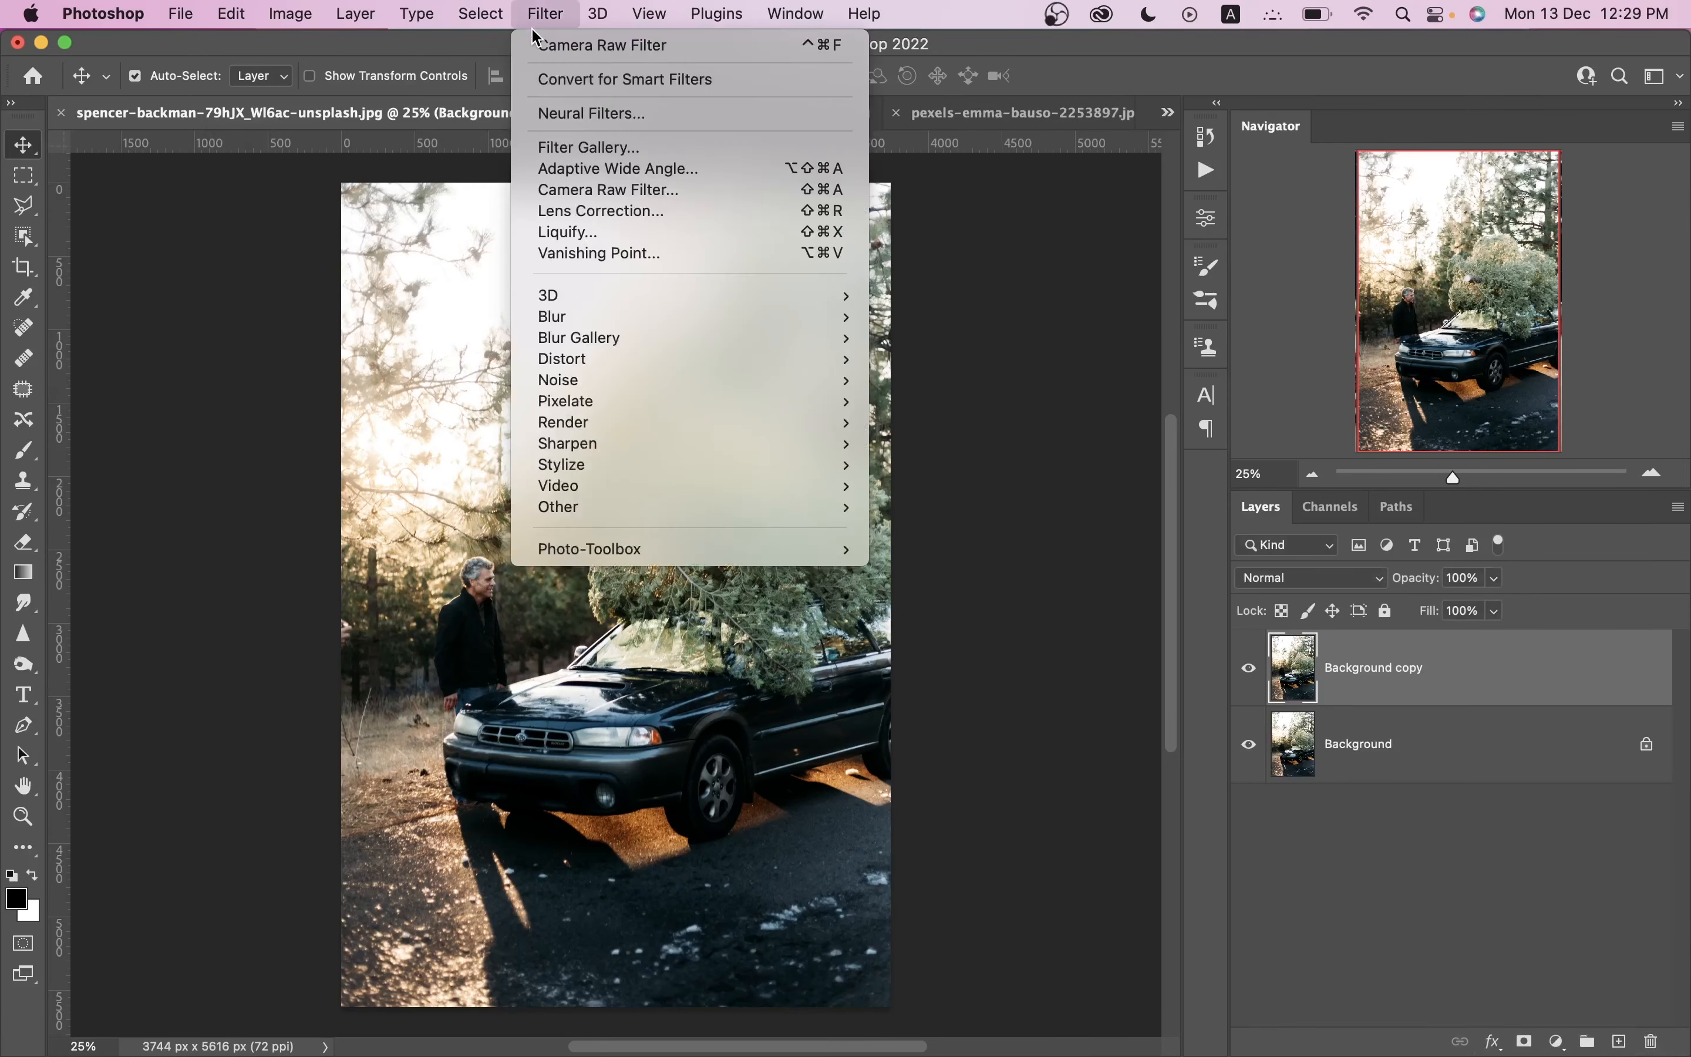
pyautogui.click(552, 47)
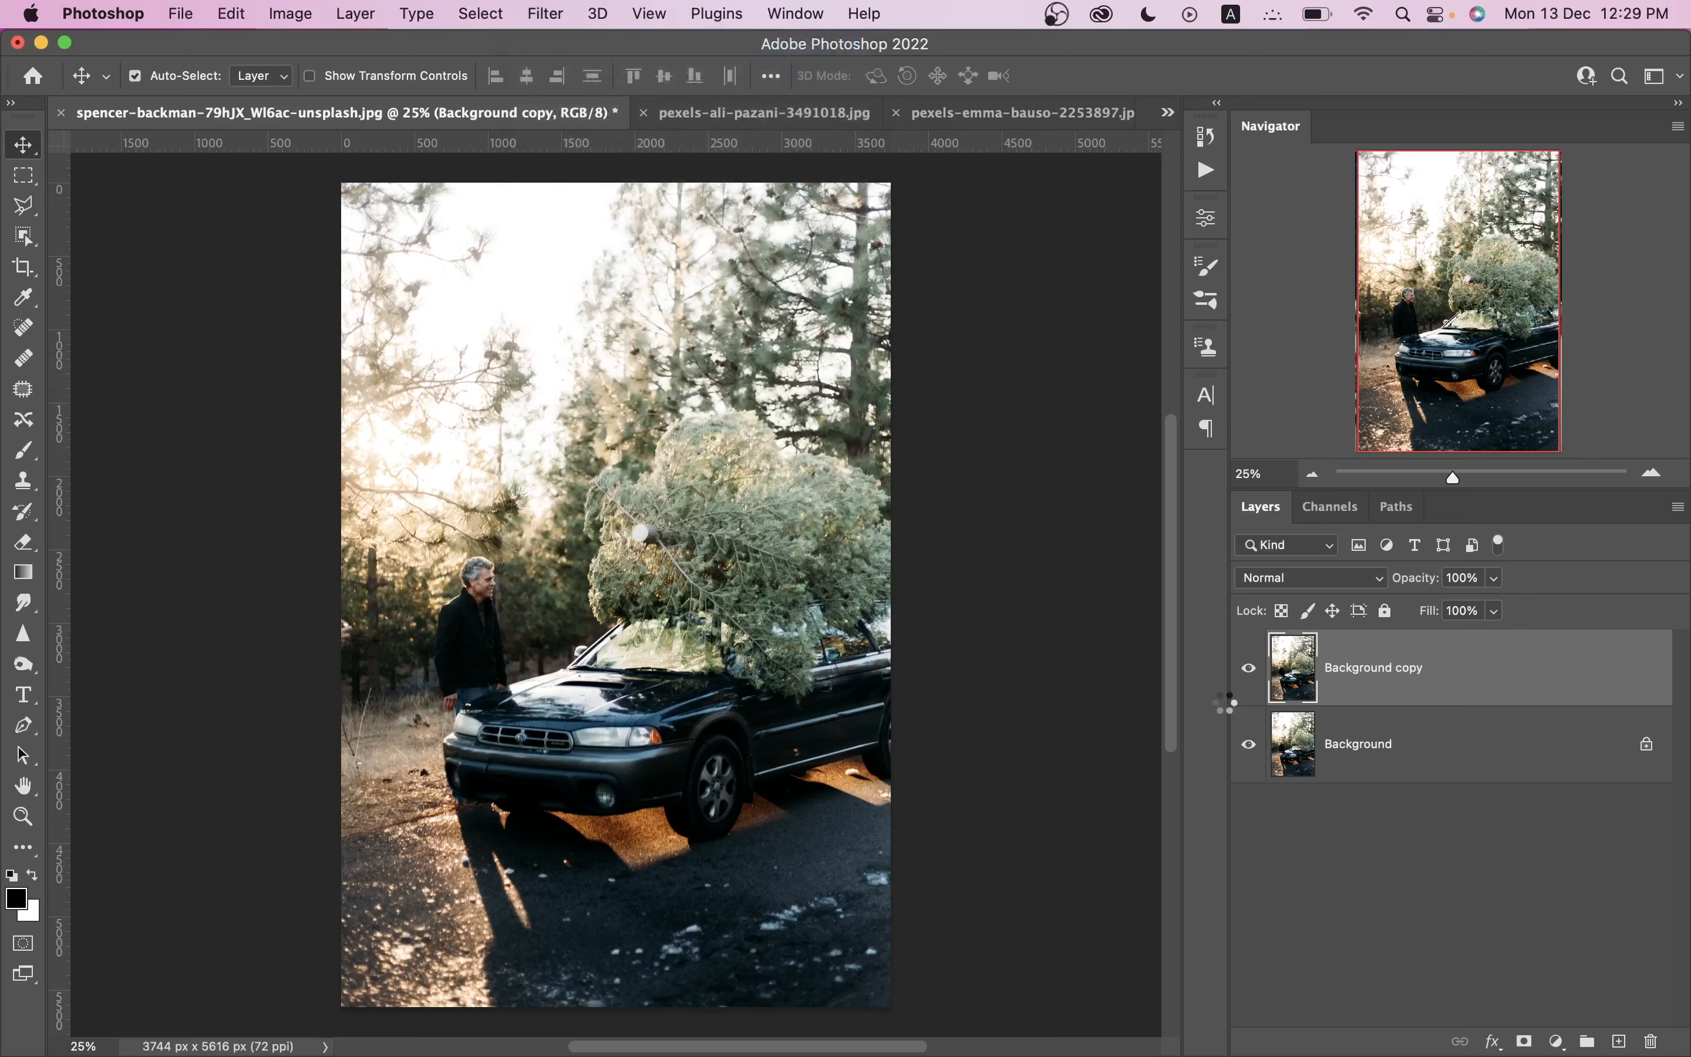
# Compare the car photo's filtered copy with its original, and review the graded dog and child photos
pyautogui.click(1249, 668)
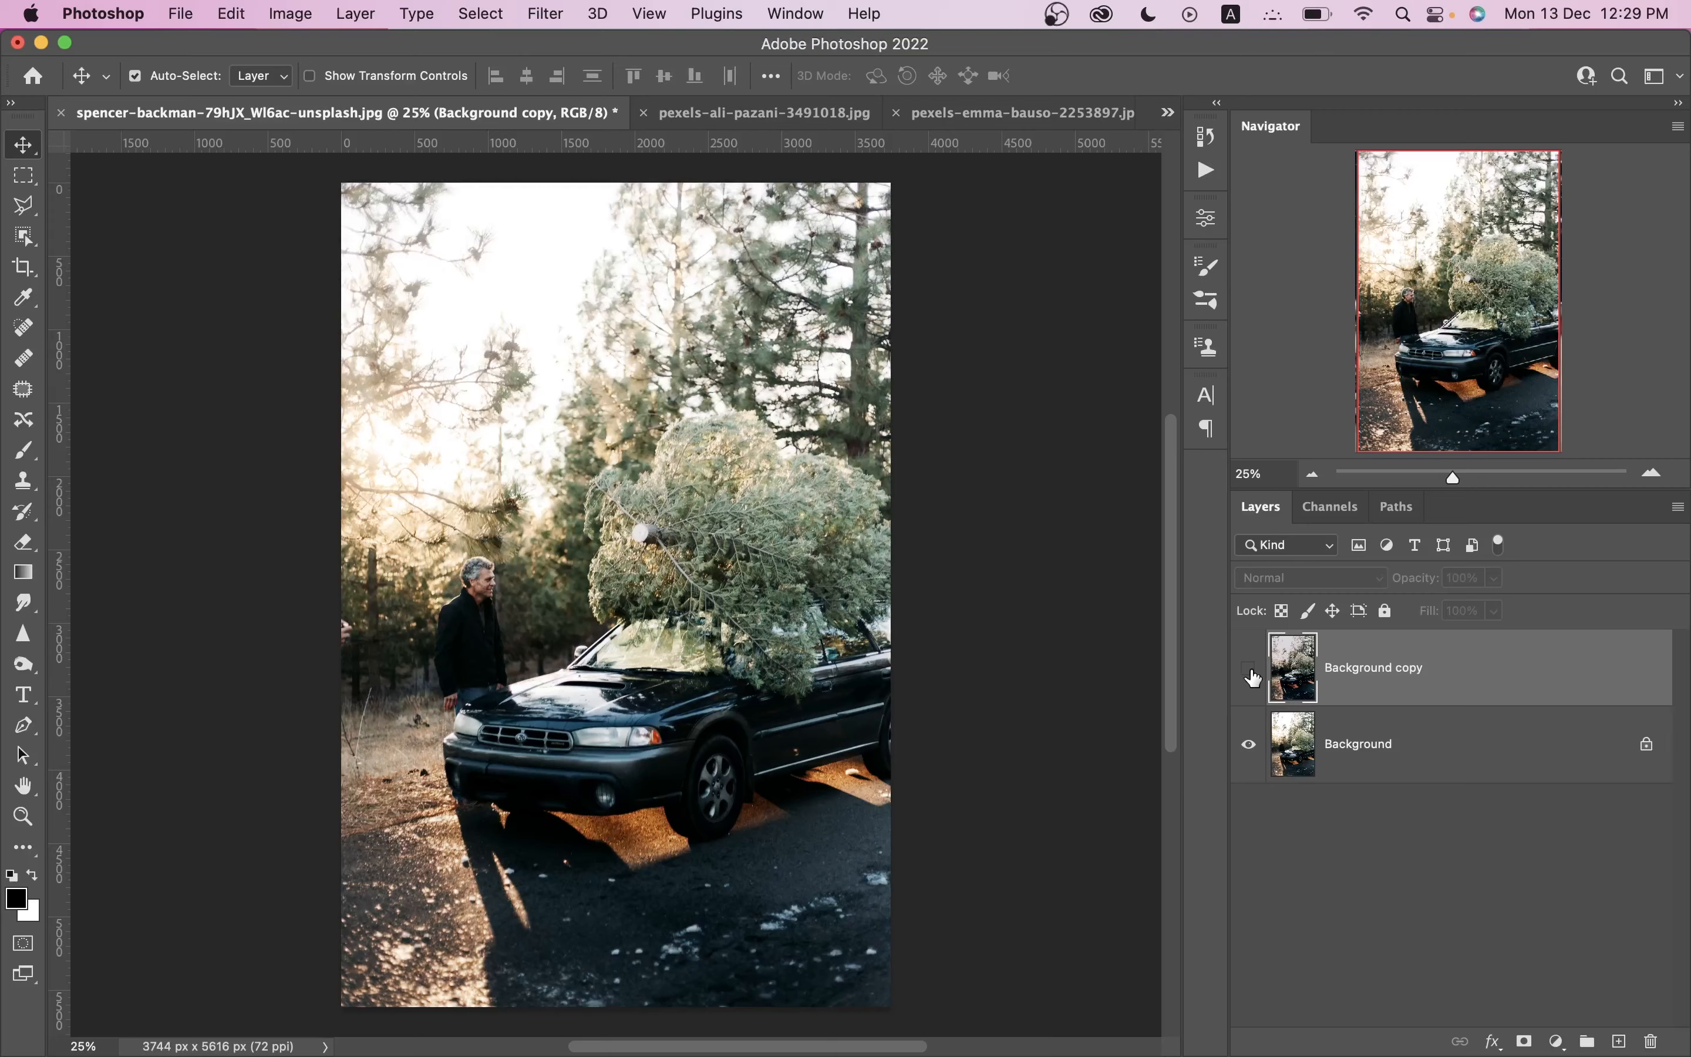
pyautogui.click(1249, 668)
pyautogui.click(764, 114)
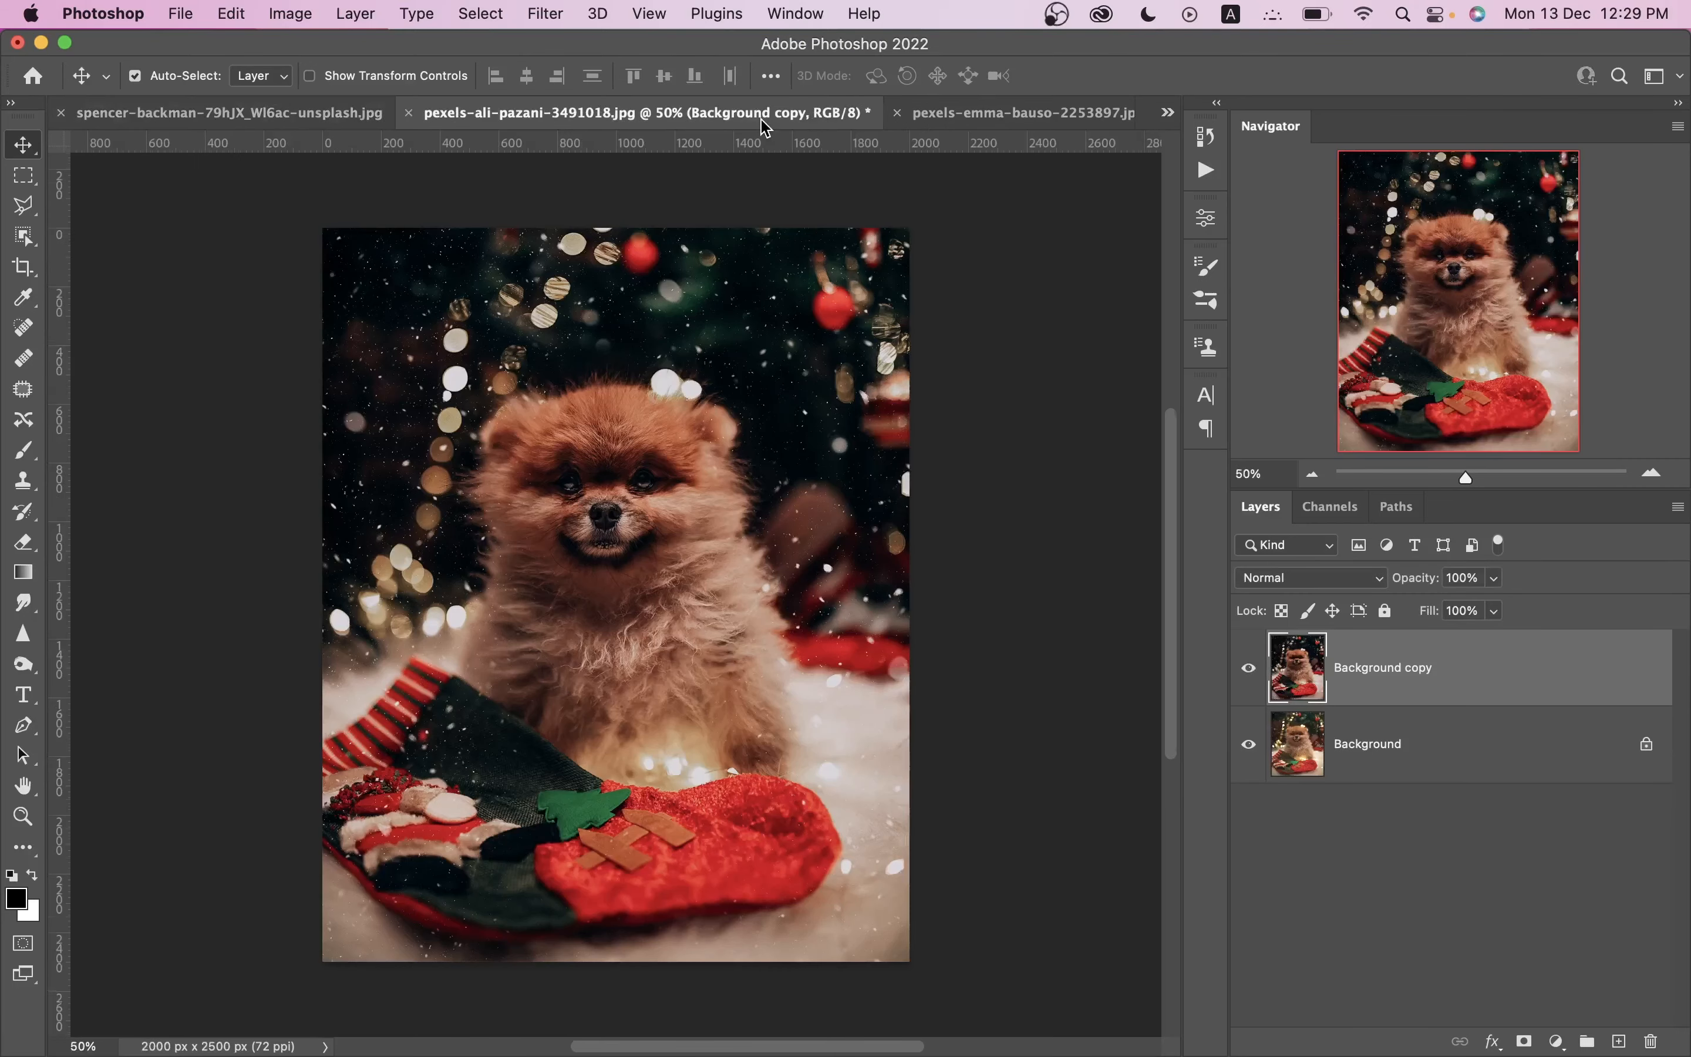
pyautogui.click(960, 114)
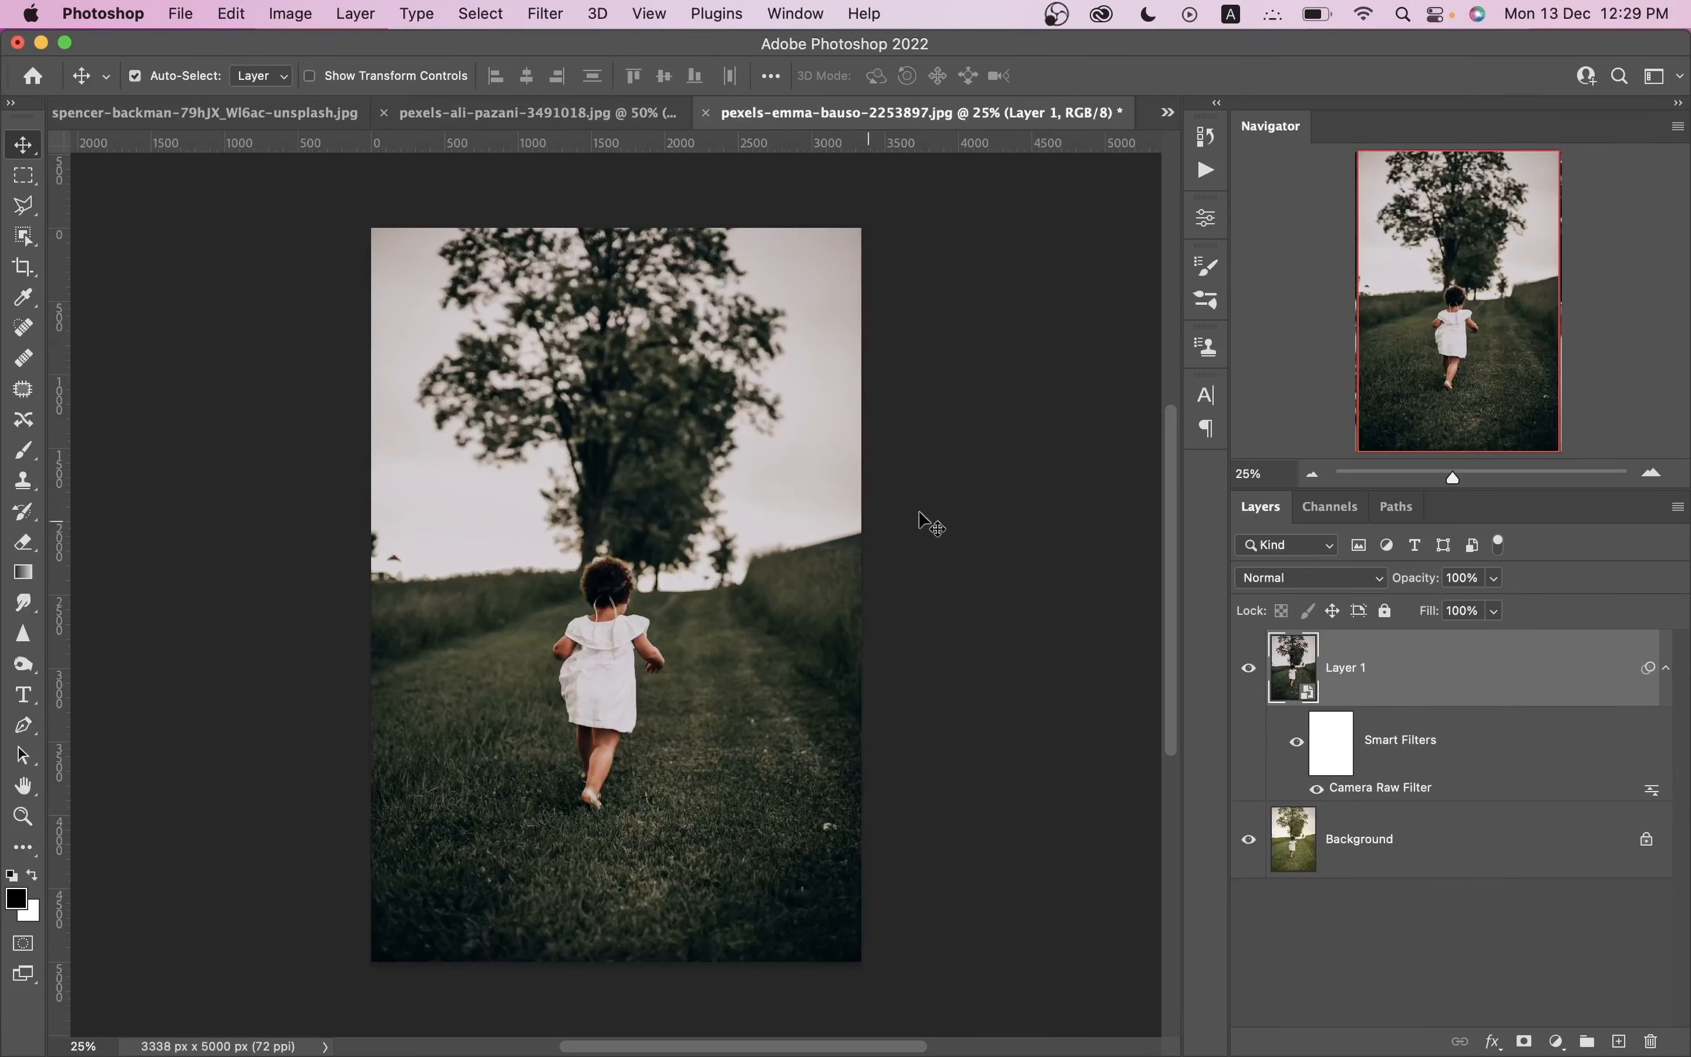